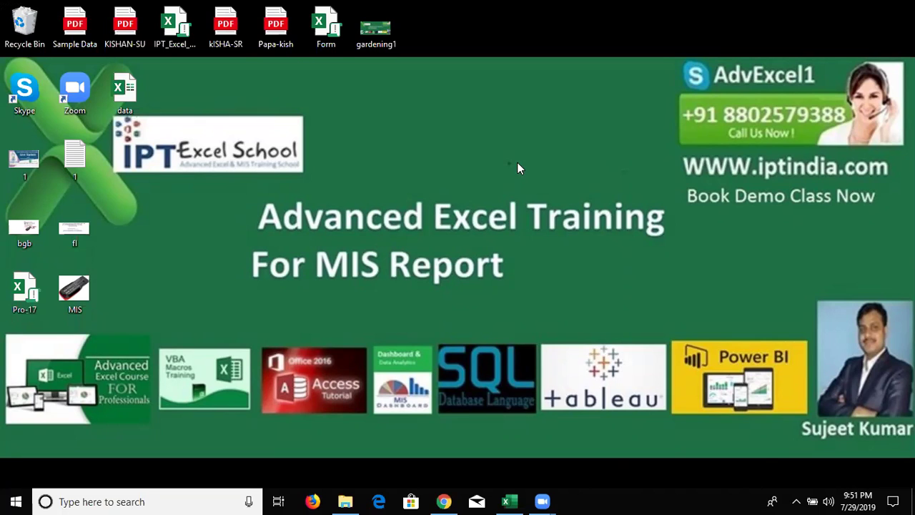
Bring the blank Book2 workbook forward with the Developer tab shown and cell F5 selected
left_click(519, 501)
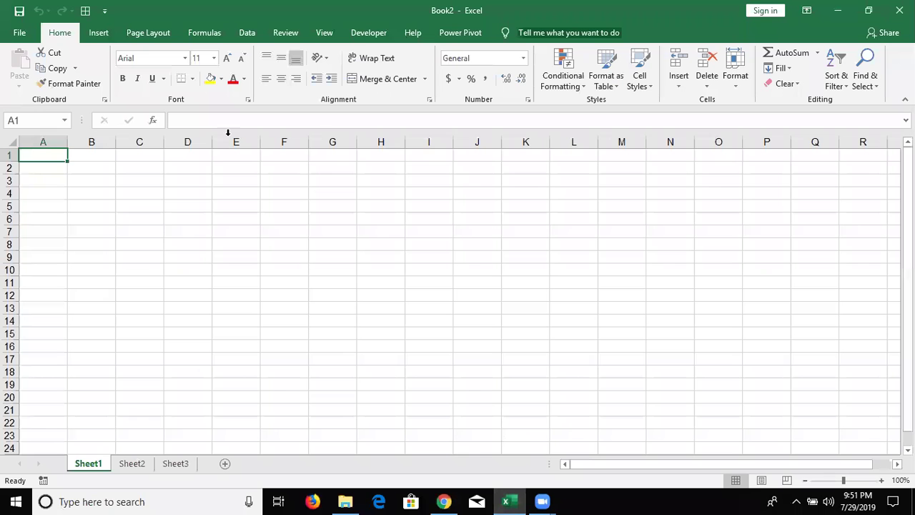
left_click(366, 34)
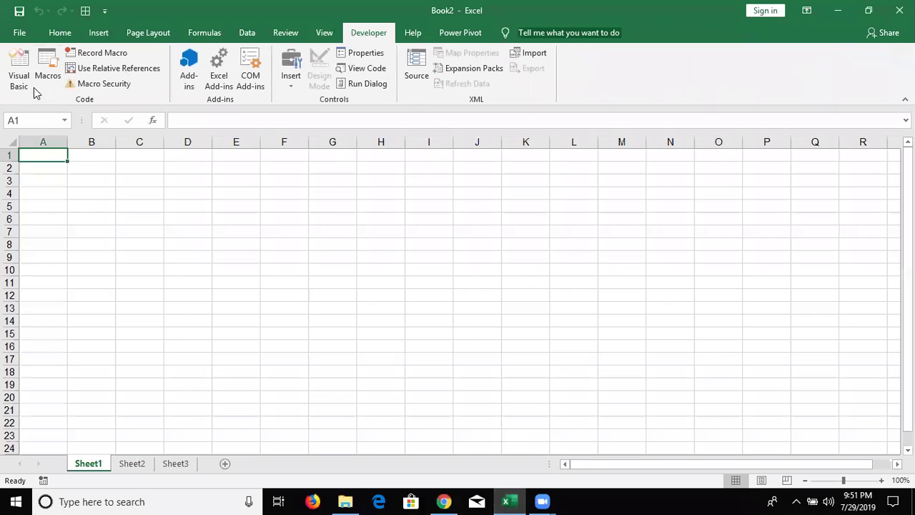
left_click(289, 206)
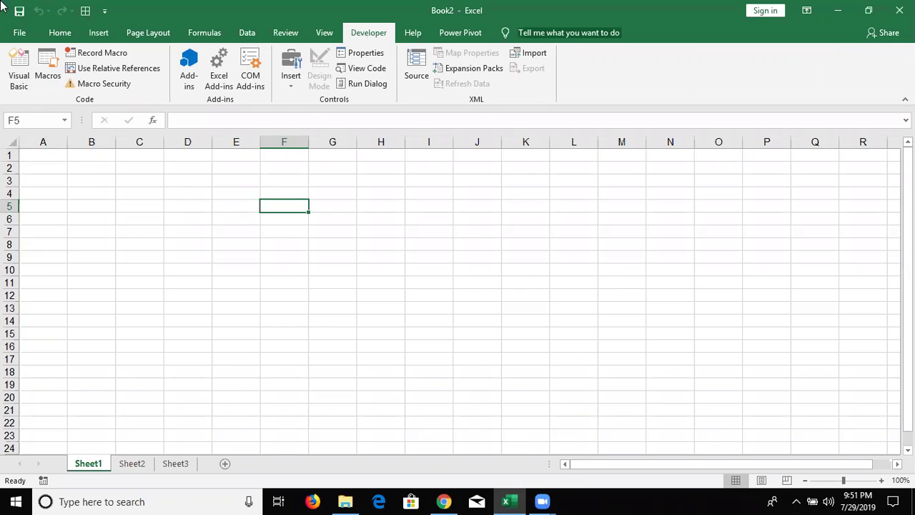
Open the Save As dialog for Book2 through Browse
left_click(20, 33)
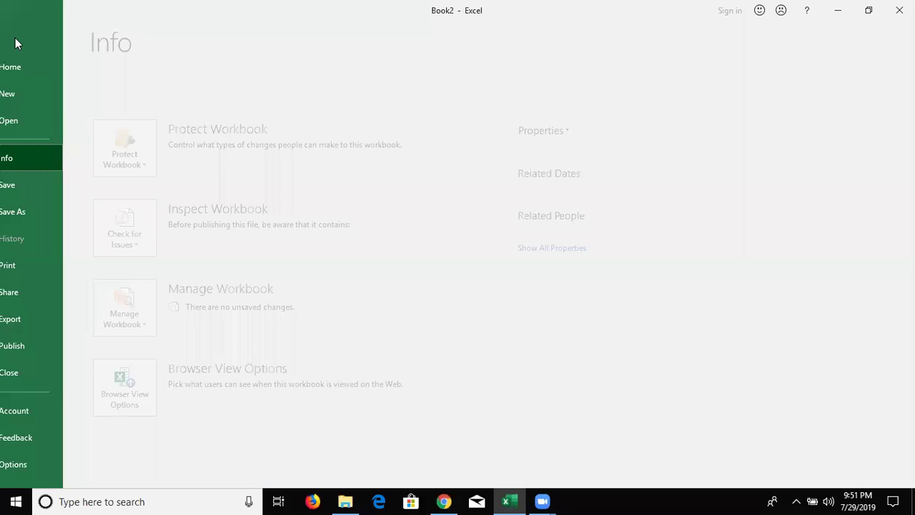
left_click(51, 213)
left_click(163, 231)
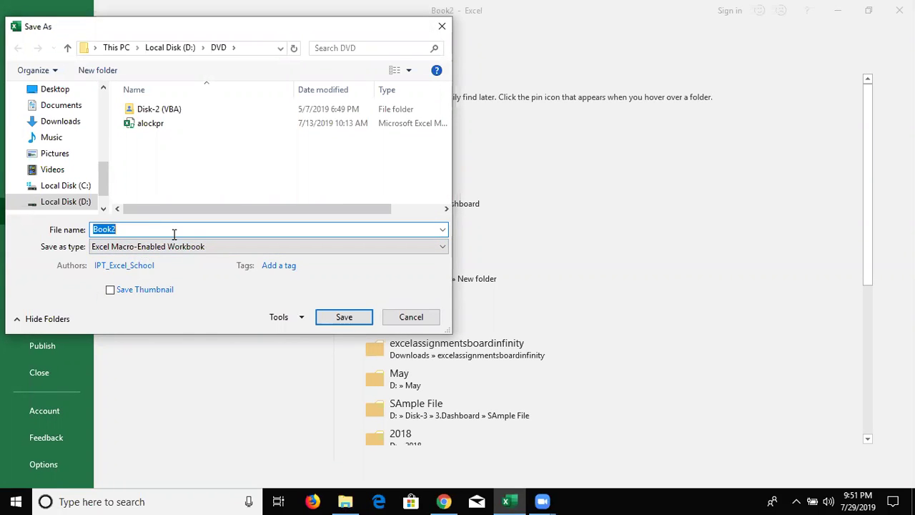
Try the Excel Workbook and Excel Macro-Enabled Workbook save types, ending on Macro-Enabled
left_click(201, 247)
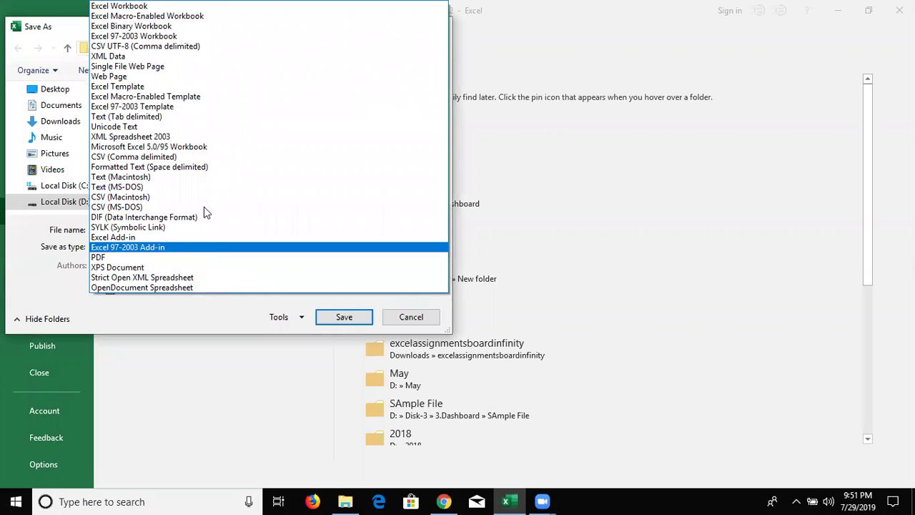
left_click(118, 9)
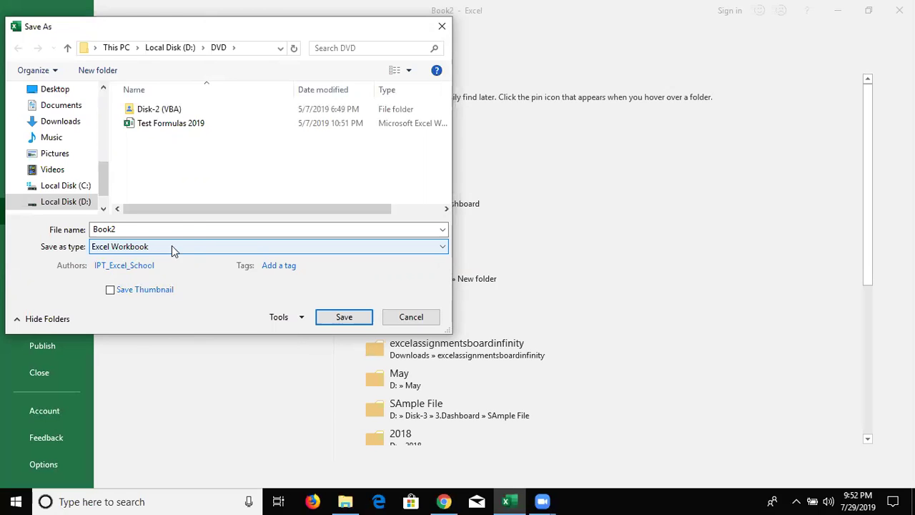
left_click(172, 246)
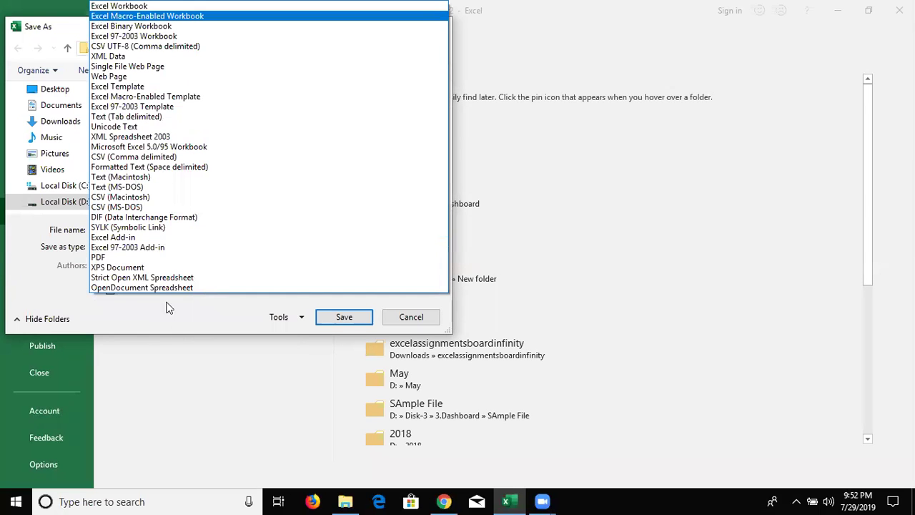
left_click(167, 306)
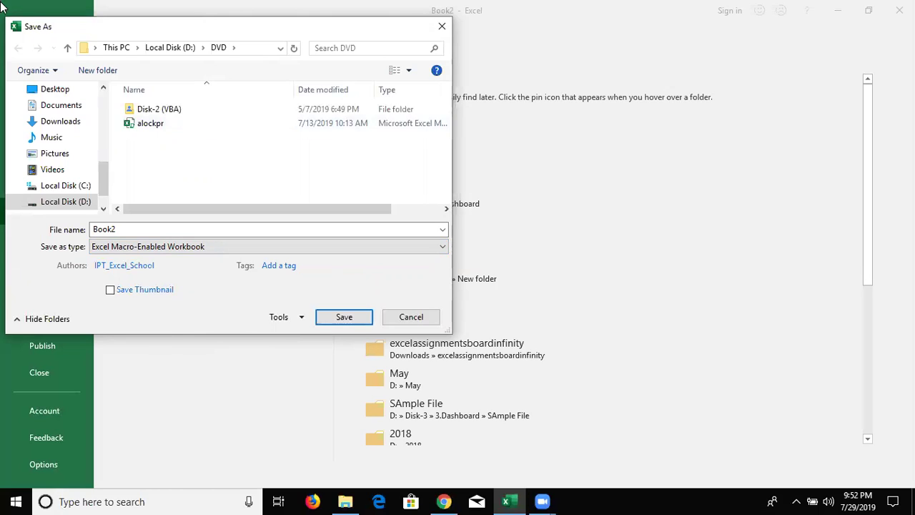
left_click(243, 247)
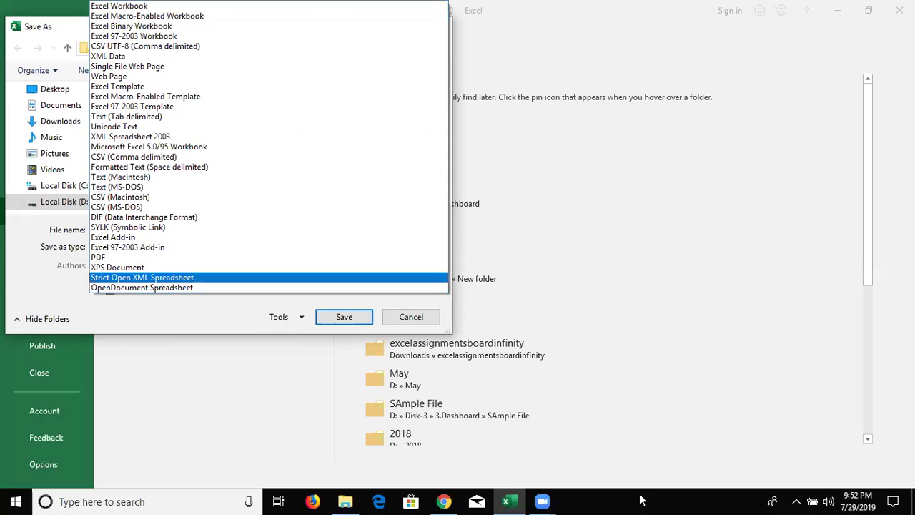
left_click(426, 317)
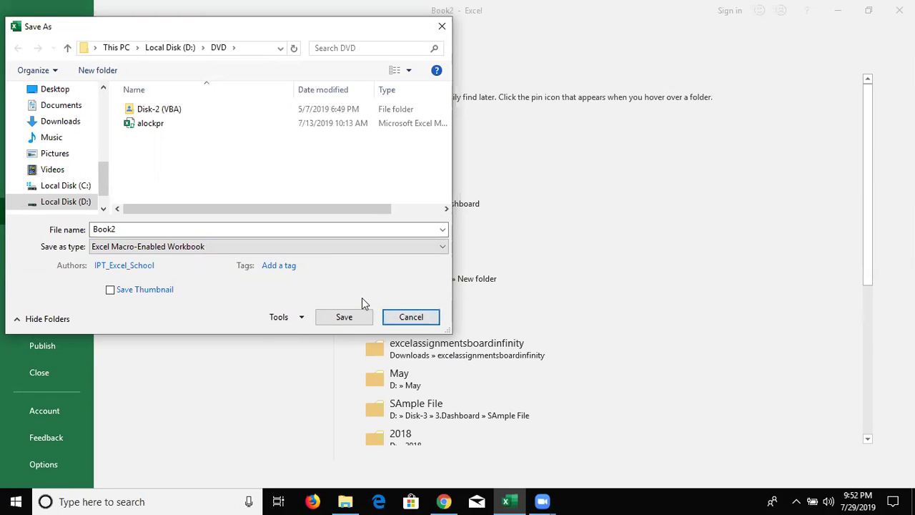
Cancel Save As and confirm in Options > Save that the default format is Excel Macro-Enabled Workbook
left_click(412, 318)
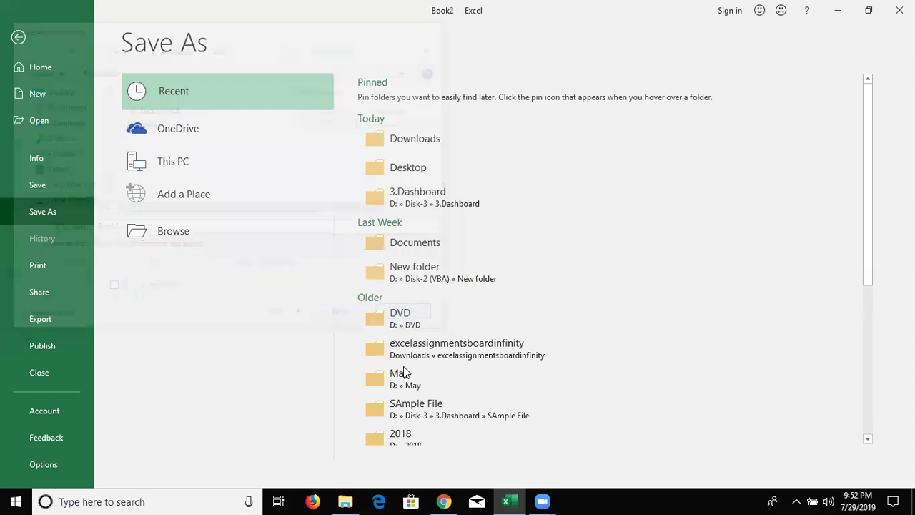
left_click(53, 471)
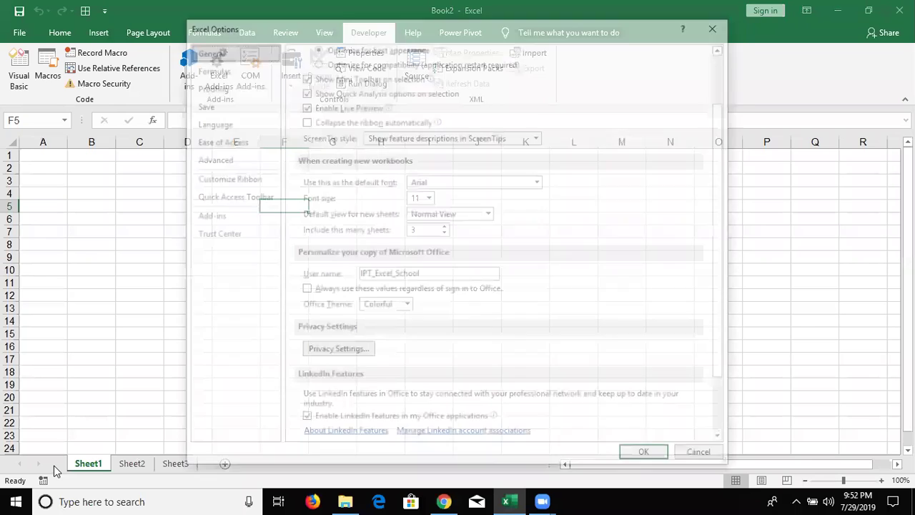
left_click(222, 105)
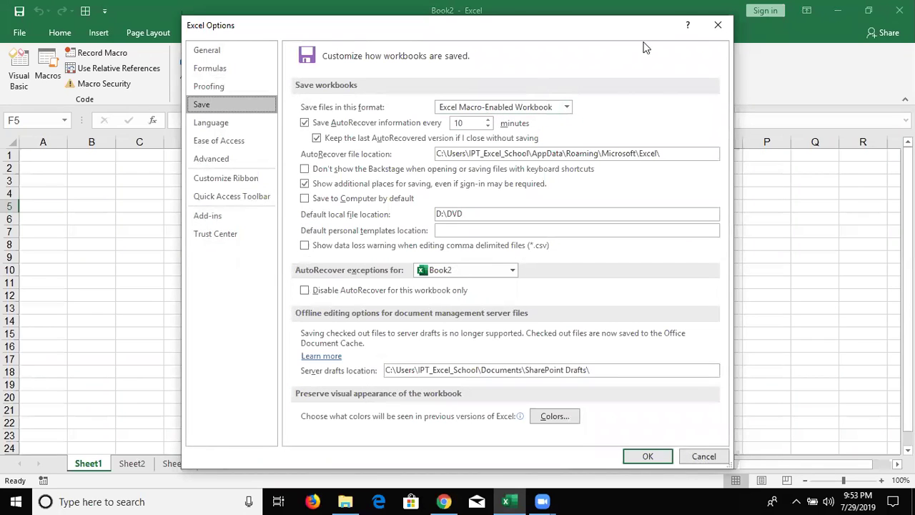
left_click(718, 26)
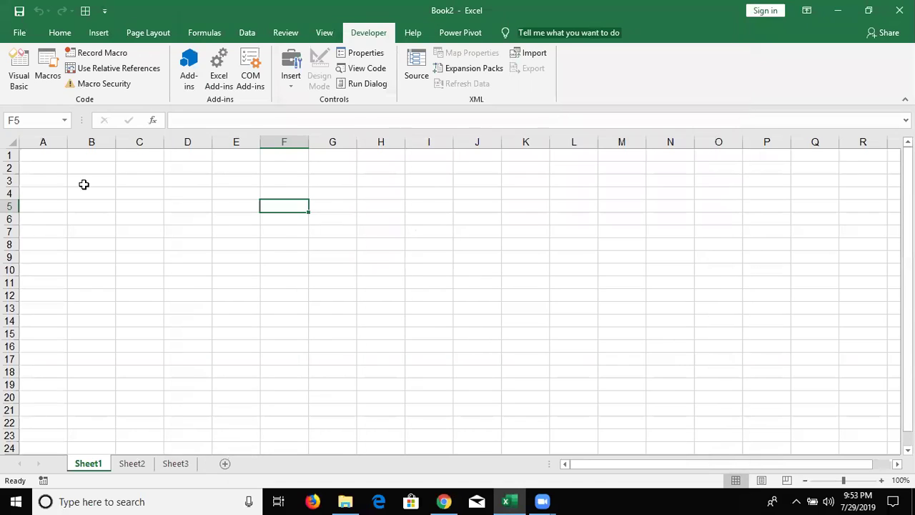
left_click(84, 184)
Set Macro Security to 'Enable all macros' and return to the worksheet
left_click(60, 159)
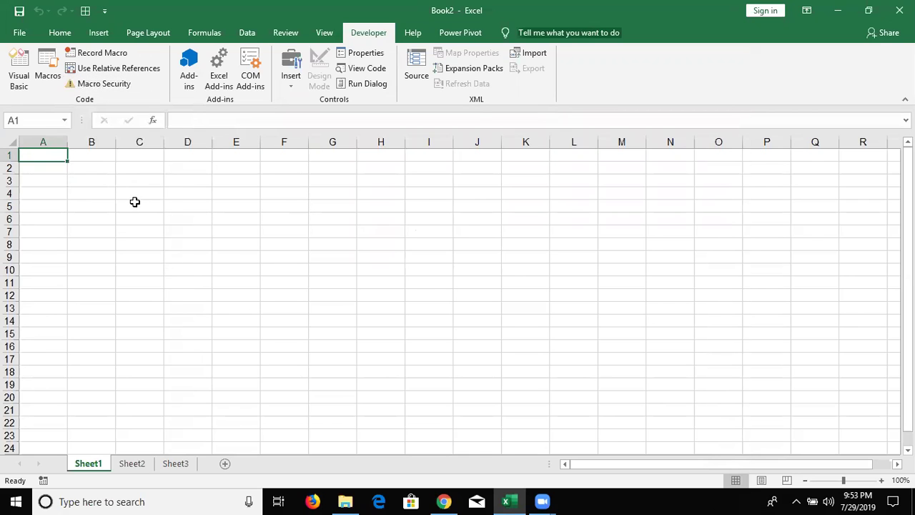
left_click_drag(134, 202, 131, 196)
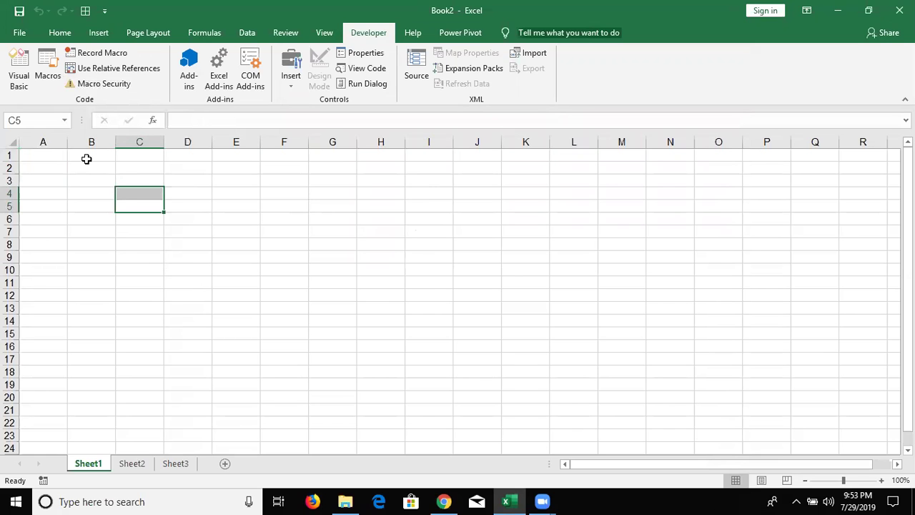
left_click(95, 85)
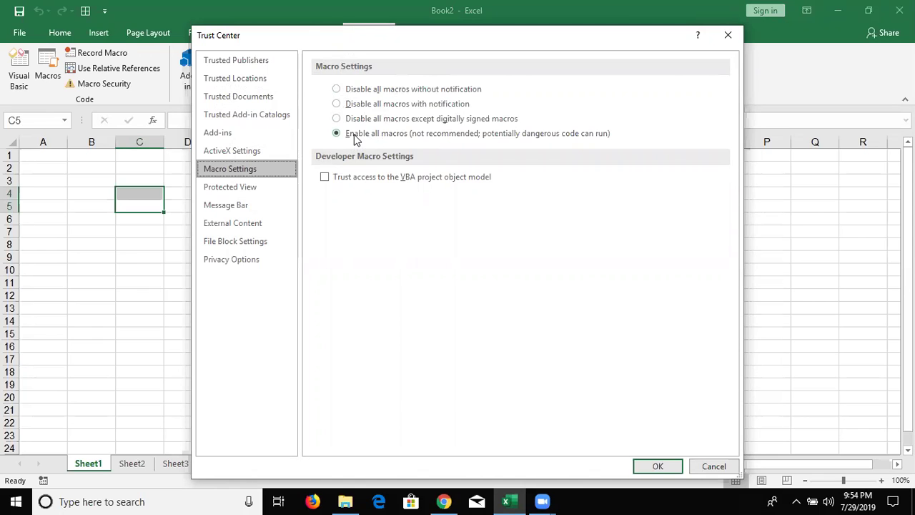
left_click(736, 39)
left_click(123, 166)
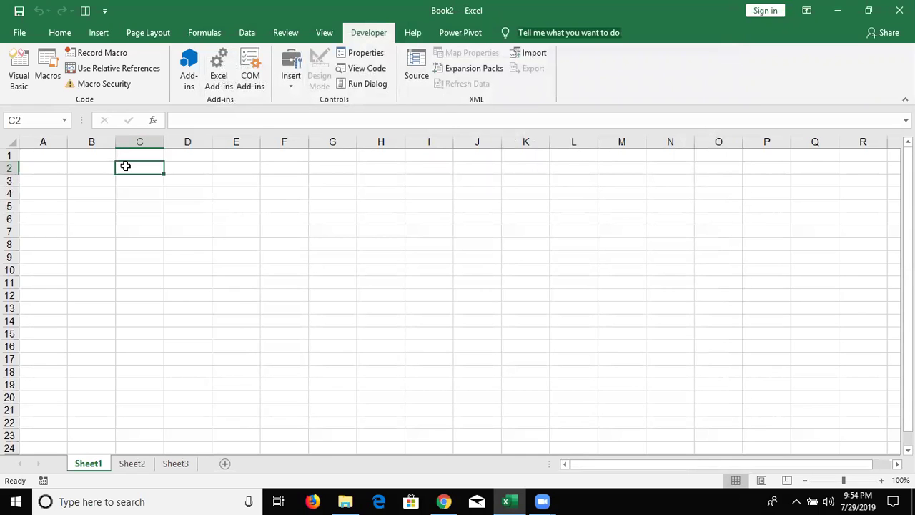
Start recording a new macro under the default name Macro1
key("Up")
key("Left")
key("Left")
key("Right")
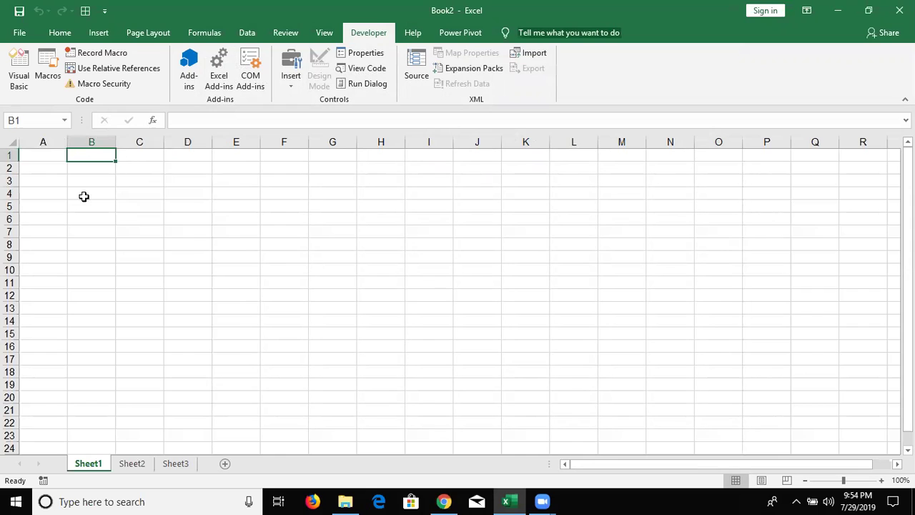
left_click(63, 195)
left_click(103, 54)
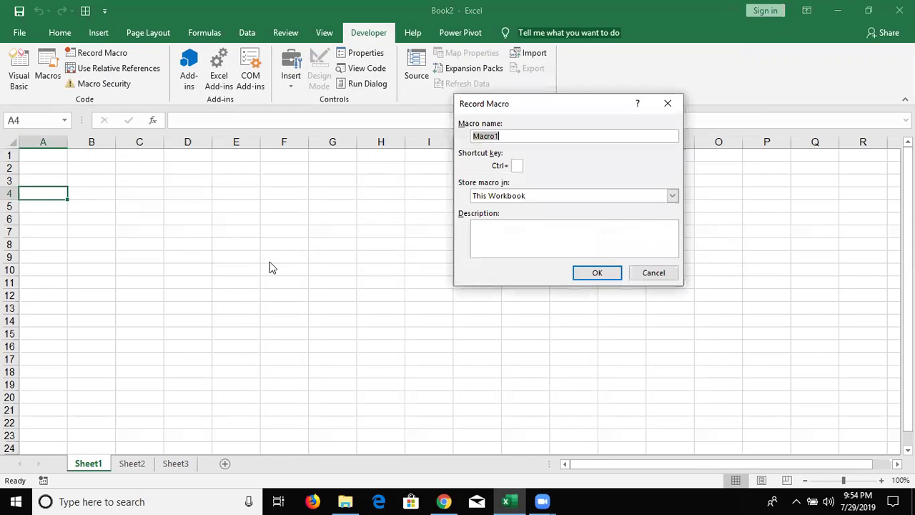
left_click(596, 273)
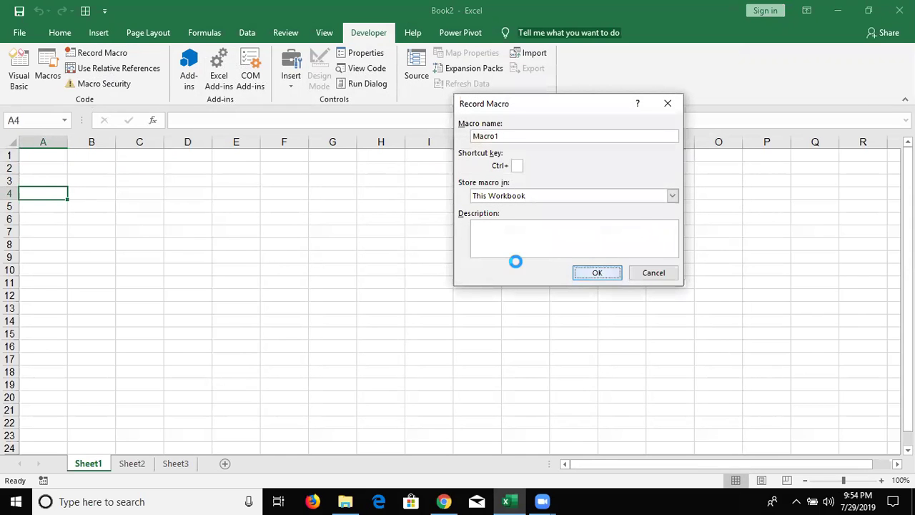
left_click(30, 167)
Enter the headers Name, Roll and Marks in A1:C1, fixing the misspelt 'Nmae'
left_click(21, 156)
type("Nmae")
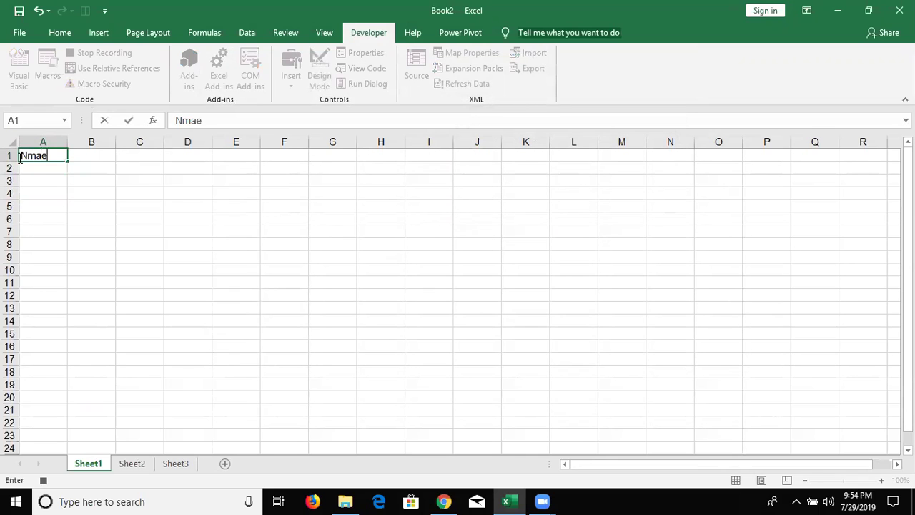
key("Tab")
key("Left")
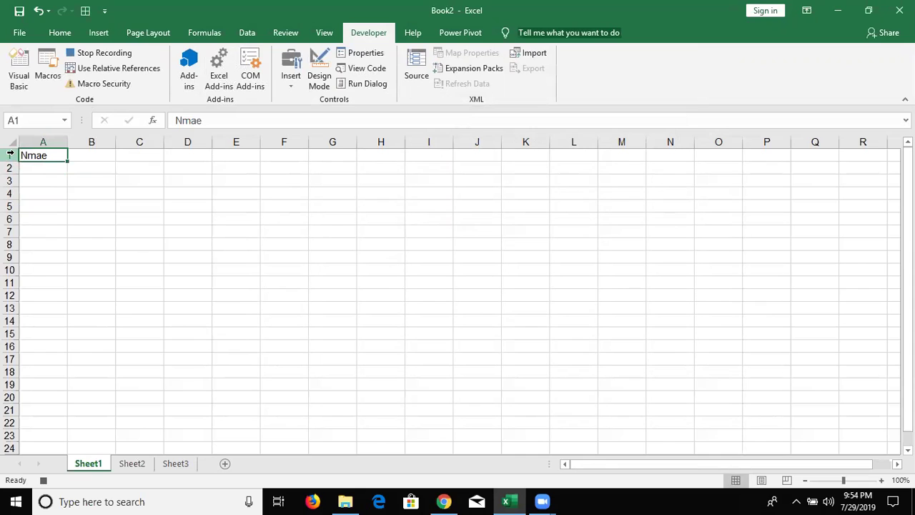
type("Name")
key("Tab")
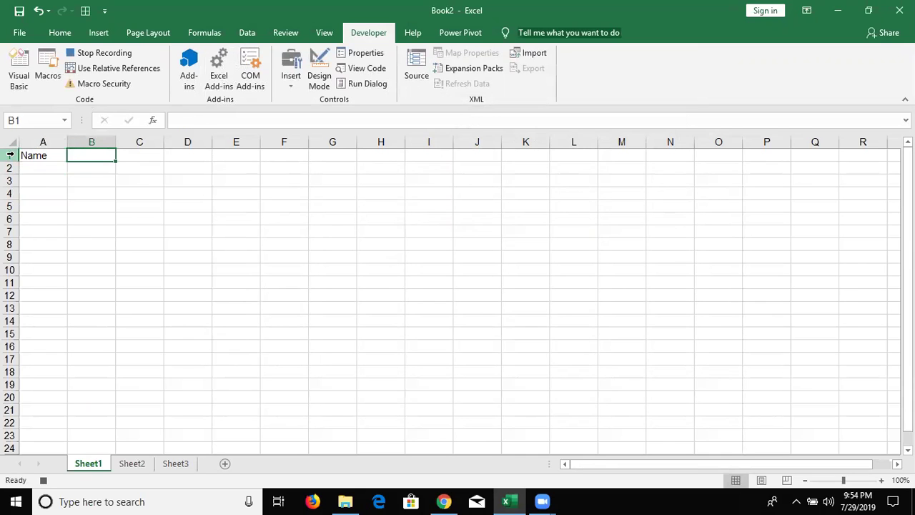
type("Roll")
key("Tab")
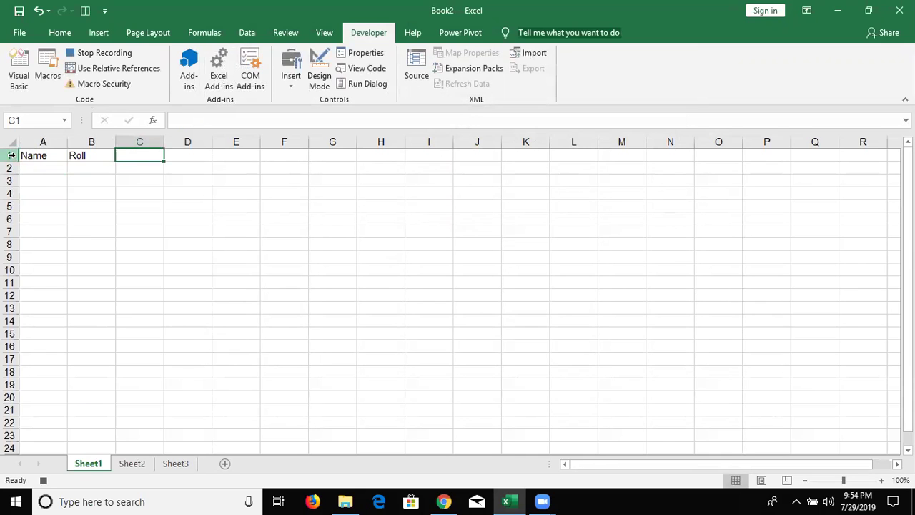
type("Marks")
key("Return")
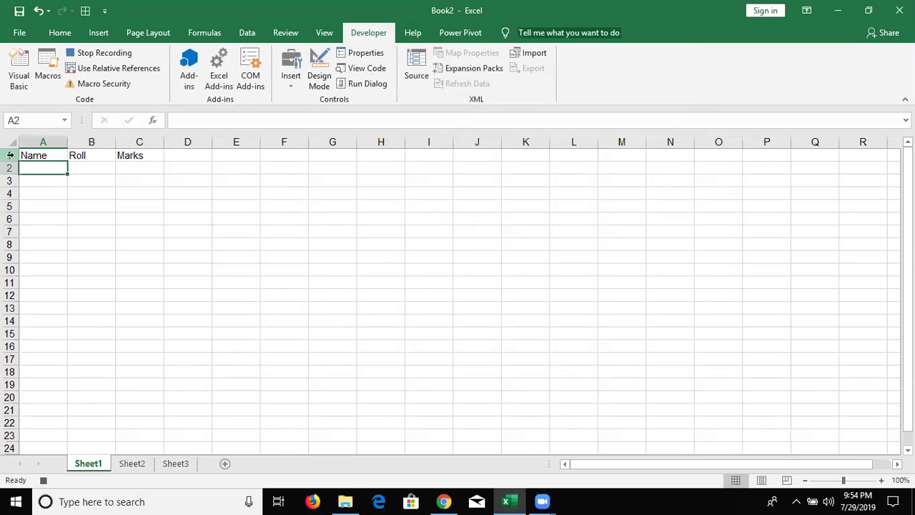
Stop recording and open Macro1 in the VBA editor with its recorded statements selected
left_click(83, 55)
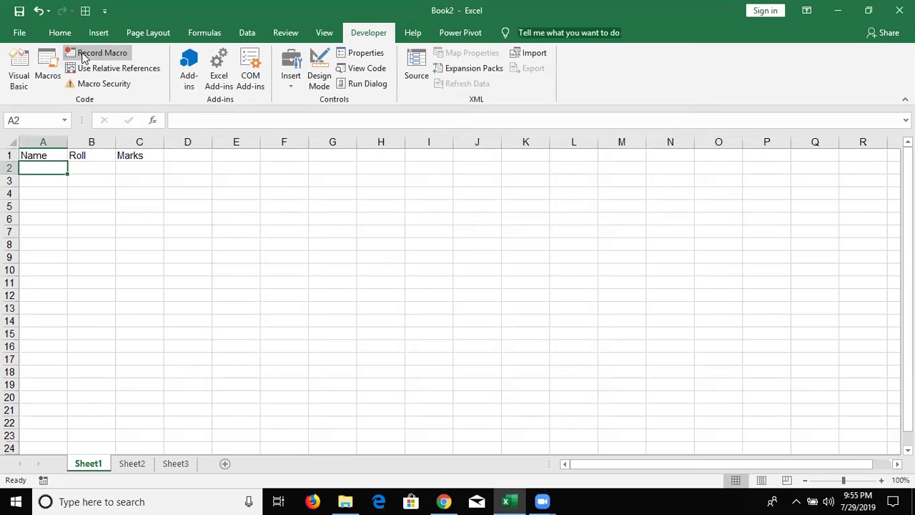
left_click(48, 68)
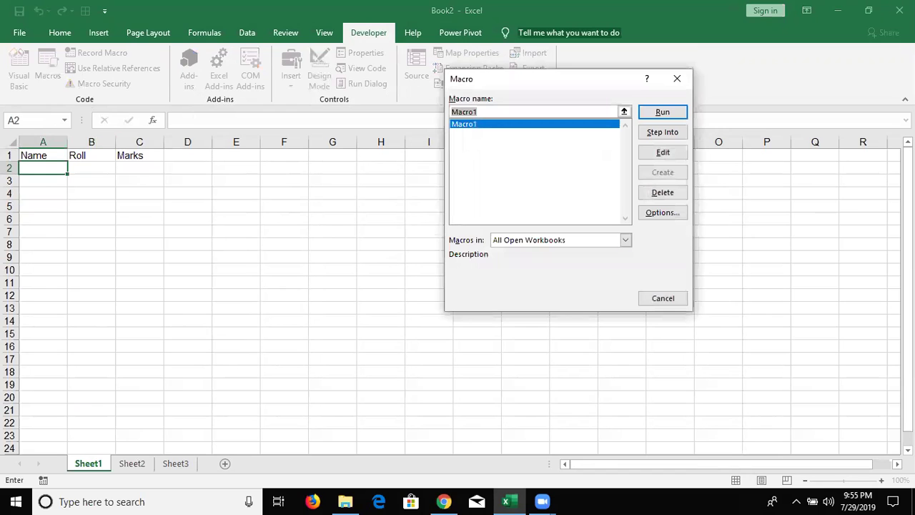
left_click(668, 153)
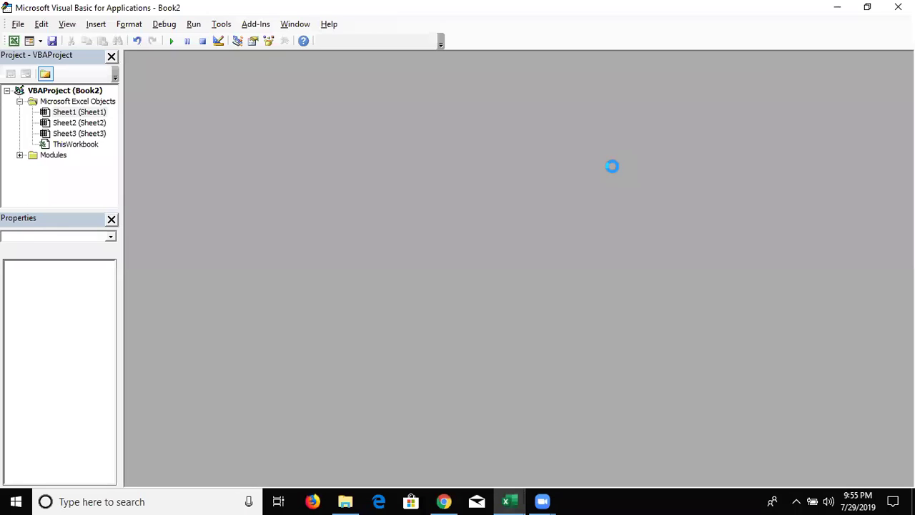
mouse_move(265, 227)
left_mouse_down()
mouse_move(190, 137)
mouse_move(168, 140)
left_mouse_up()
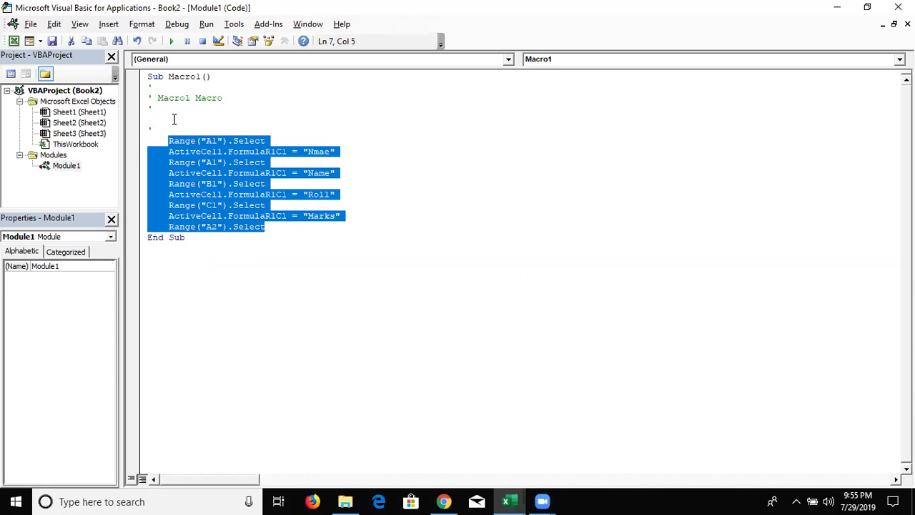
key("Up")
key("Down")
key("Right")
key("Right")
key("shift+Down")
key("shift+Down")
key("shift+Down")
key("shift+Down")
key("shift+Down")
key("shift+Down")
key("shift+Down")
key("shift+Down")
key("shift+Right")
key("shift+Right")
key("shift+Right")
key("shift+Right")
key("shift+Right")
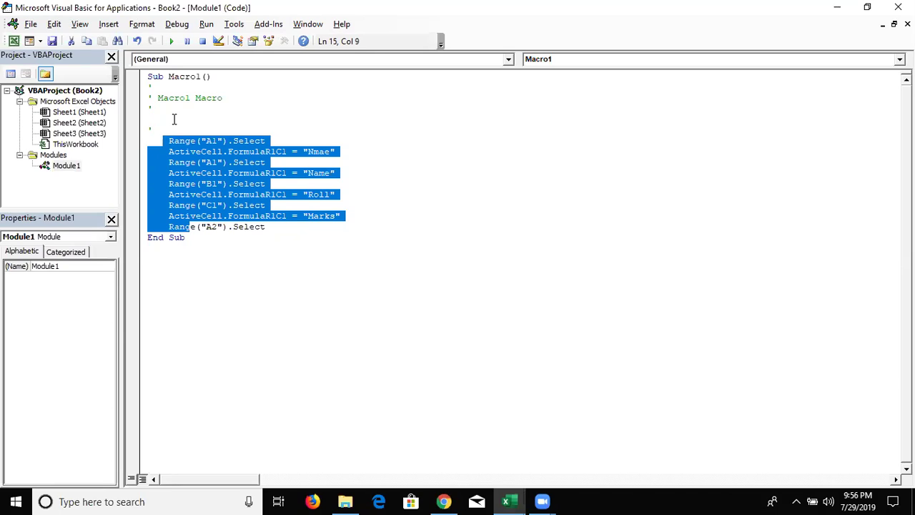
Delete the first Select and misspelt Nmae lines, and replace ActiveCell with Range("A1")
key("Left")
key("ctrl+Right")
key("ctrl+Right")
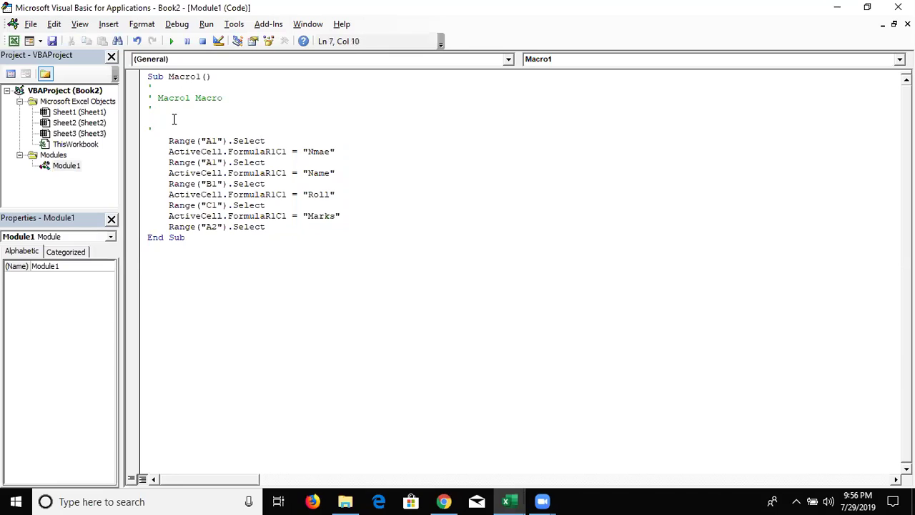
key("Down")
key("Right")
key("Right")
key("Right")
key("Right")
key("Right")
key("Right")
key("Right")
key("Down")
key("Left")
key("Left")
key("Left")
key("Left")
key("Left")
key("Left")
key("Left")
key("Left")
key("Up")
key("shift+Down")
key("shift+Down")
key("Delete")
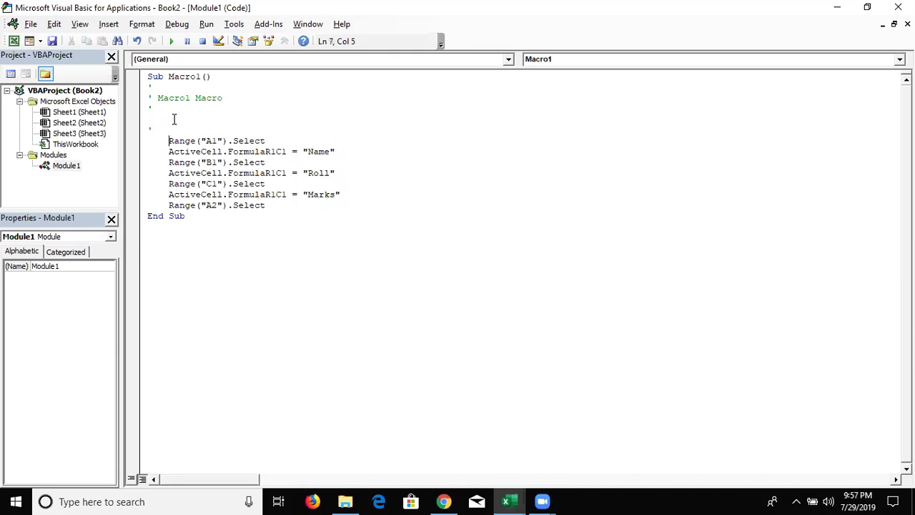
key("shift+Right")
key("shift+Right")
key("shift+Right")
key("shift+Right")
key("shift+Left")
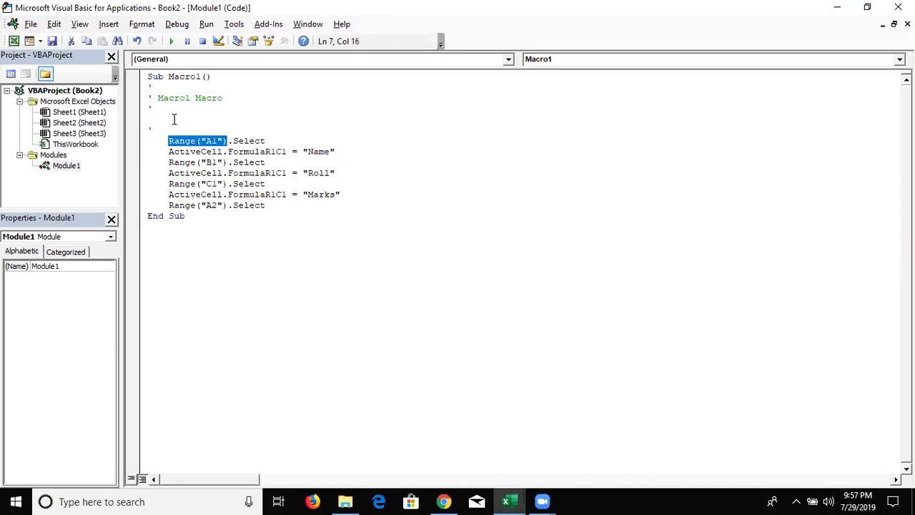
key("ctrl+c")
key("Down")
key("shift+Left")
key("shift+Left")
key("shift+Left")
key("shift+Left")
key("shift+Left")
key("shift+Left")
key("shift+Left")
key("shift+Left")
key("shift+Left")
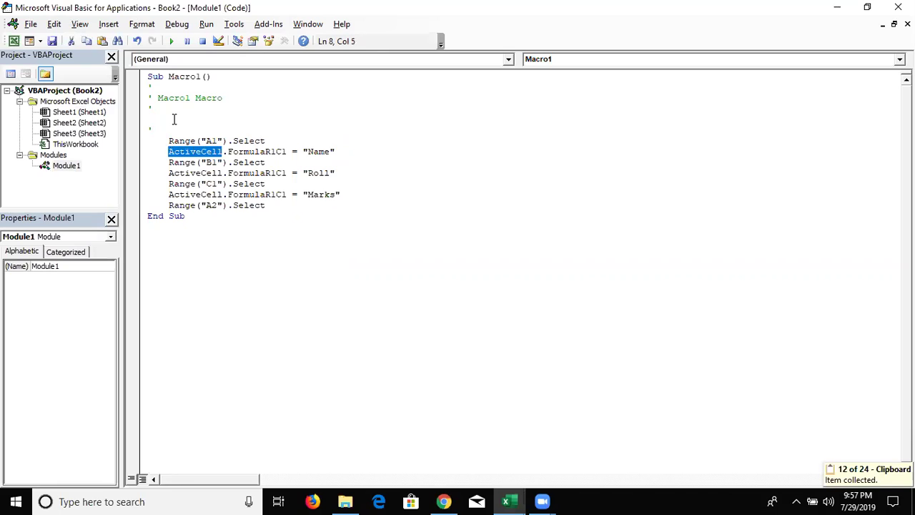
key("ctrl+v")
Remove the redundant Range("A1").Select line and add blank lines after the Name assignment
key("Up")
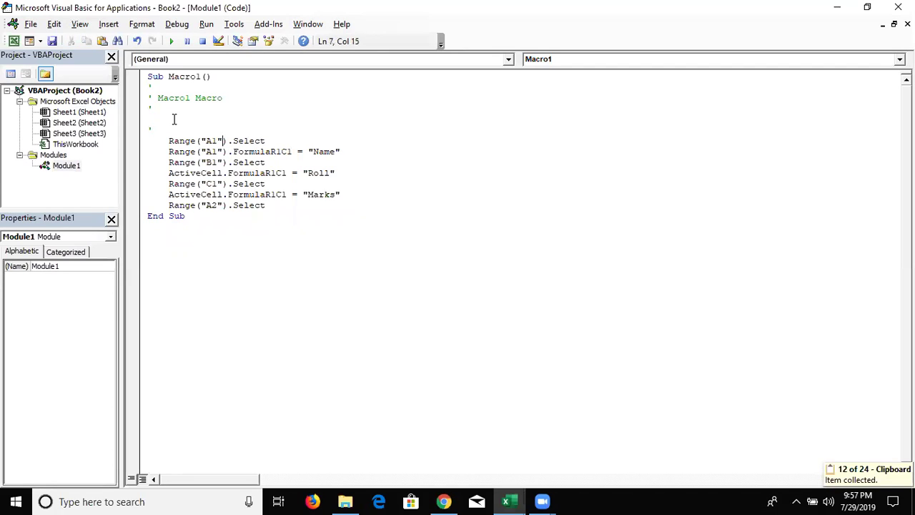
key("Left")
key("Left")
key("Left")
key("Right")
key("Left")
key("Left")
key("shift+Down")
key("Delete")
key("Down")
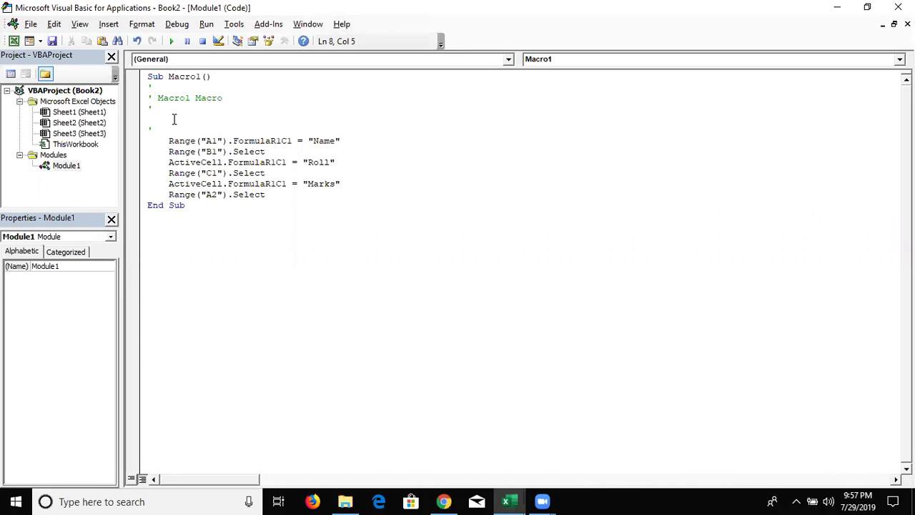
key("Return")
key("Return")
key("Return")
key("Up")
key("Up")
key("Up")
key("Up")
key("shift+Down")
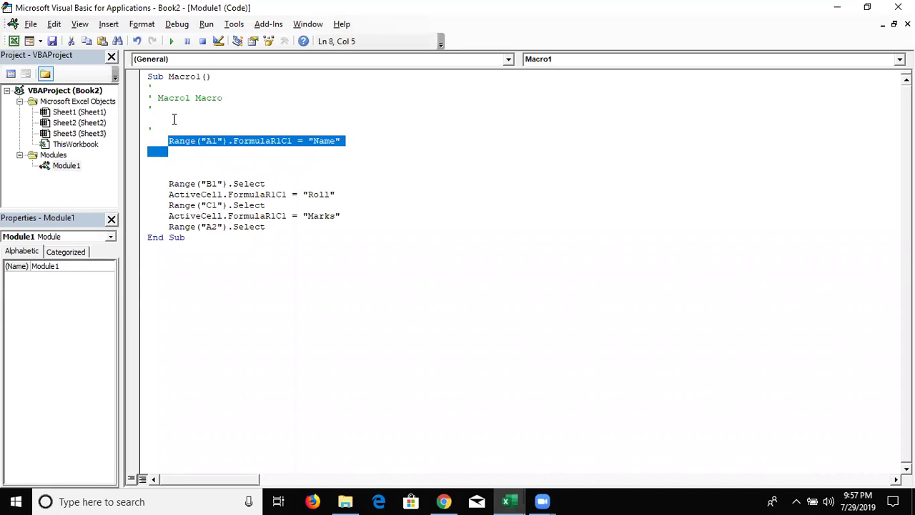
key("shift+Left")
key("shift+Left")
key("Up")
key("Up")
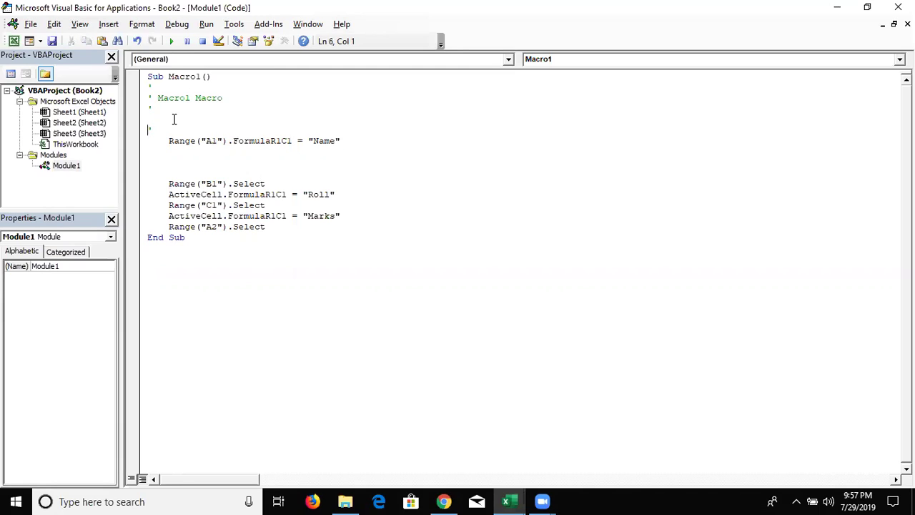
Delete Macro1's whole body, leaving an empty Sub, and return to Excel with Alt+F11
key("shift+Down")
key("shift+Down")
key("shift+Down")
key("shift+Down")
key("shift+Down")
key("shift+Down")
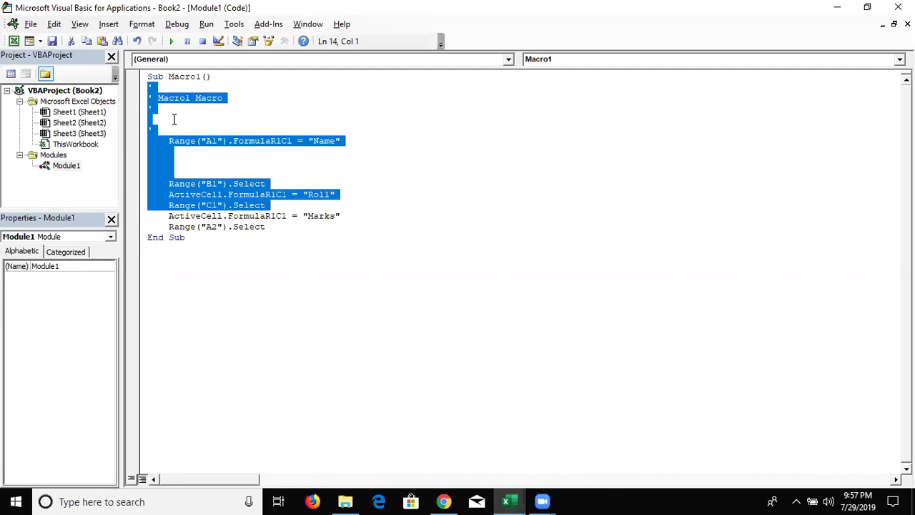
key("shift+Down")
key("shift+Down")
key("Delete")
key("Return")
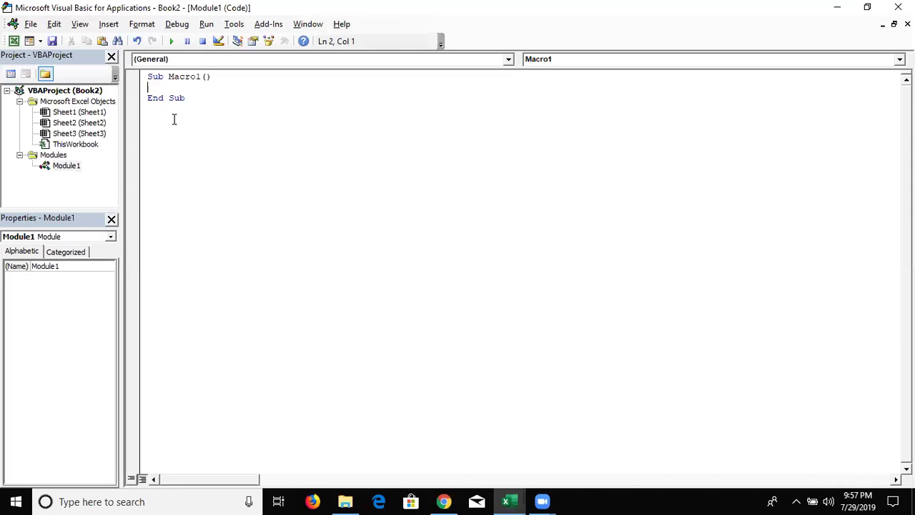
key("alt+F11")
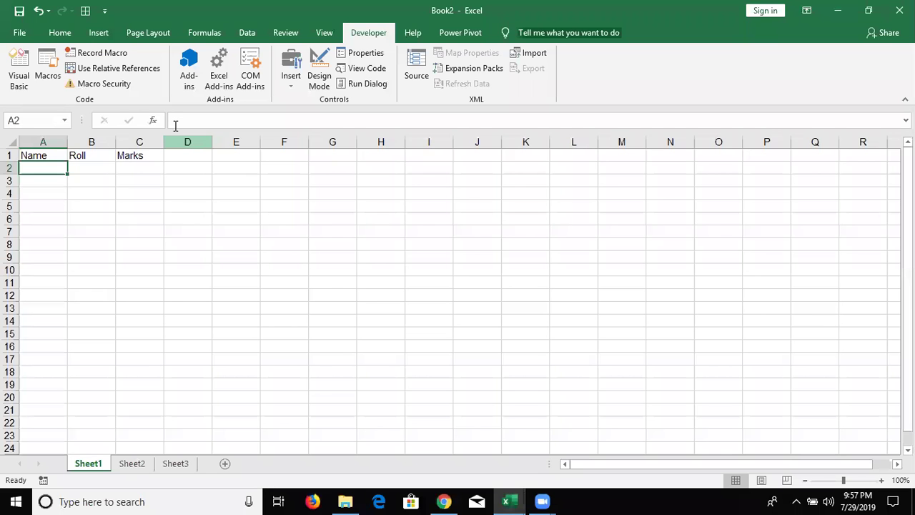
Copy the Name header from A1 and record Macro2 pasting it into E5 as values
left_click(55, 155)
key("ctrl+shift+m")
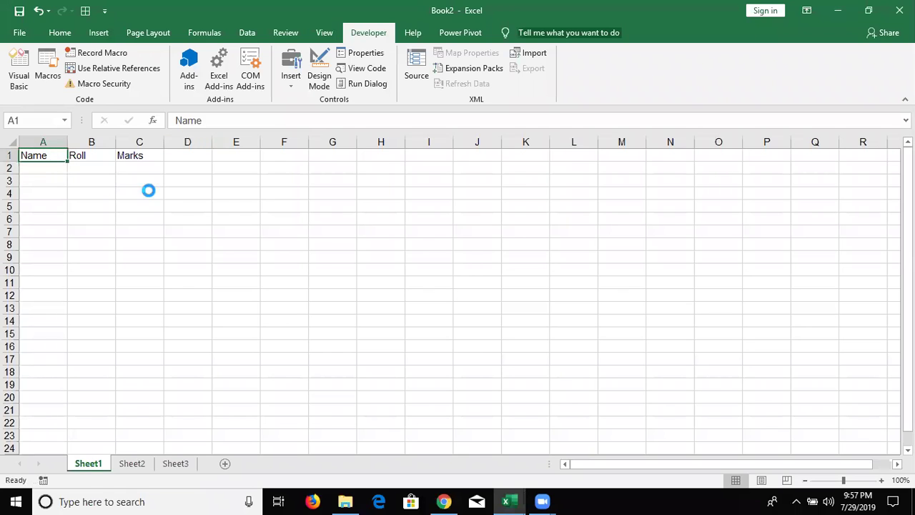
left_click(102, 53)
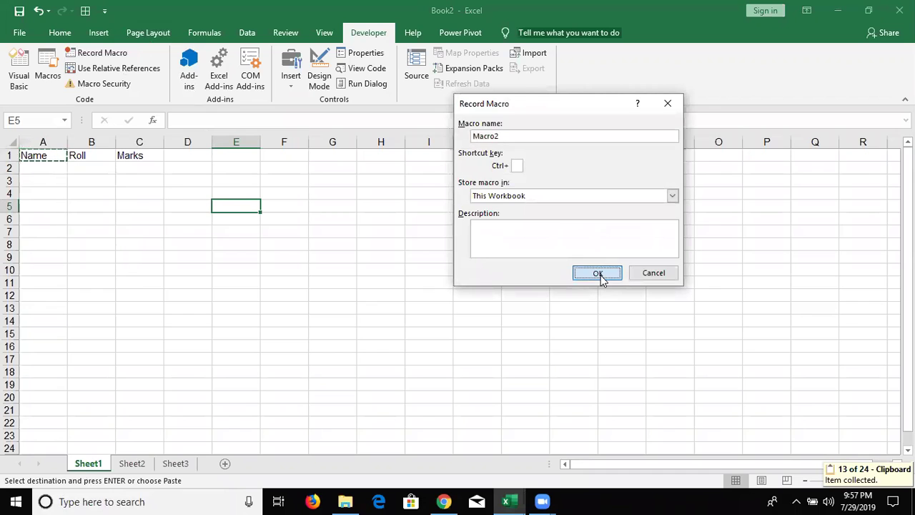
left_click(598, 273)
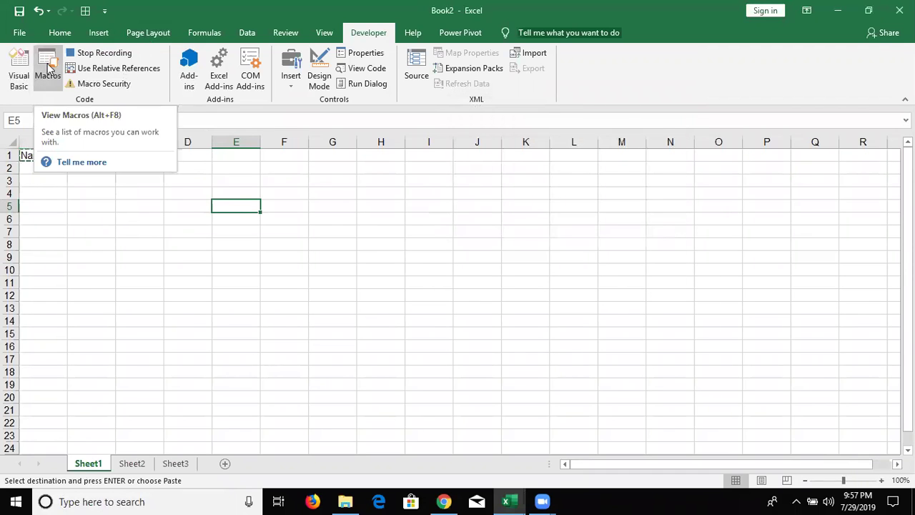
left_click(59, 33)
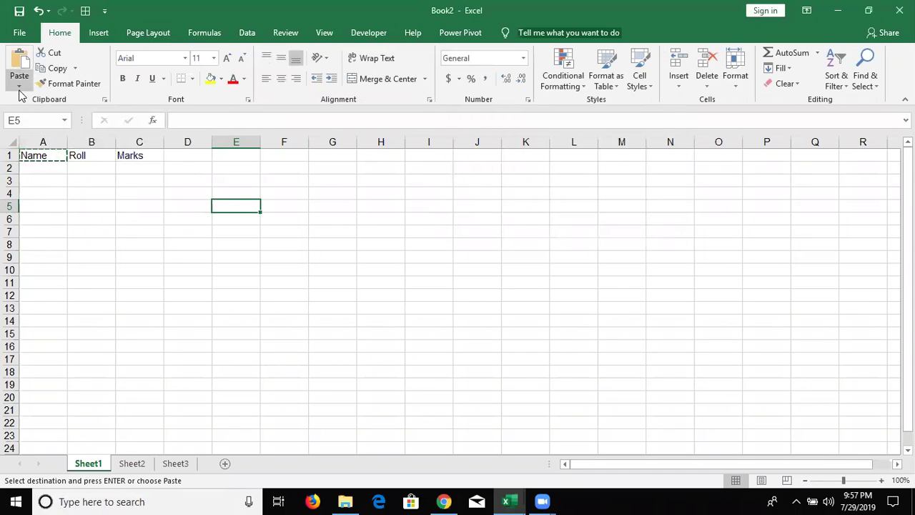
left_click(20, 86)
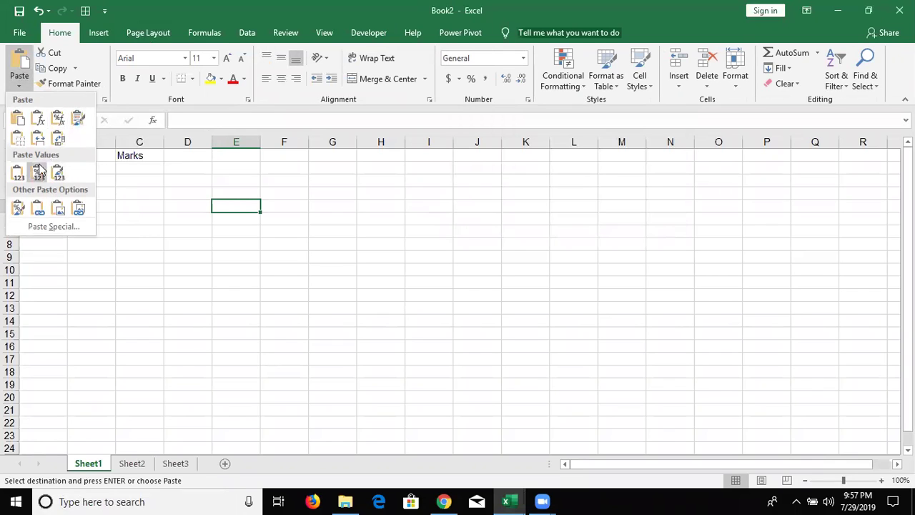
left_click(18, 173)
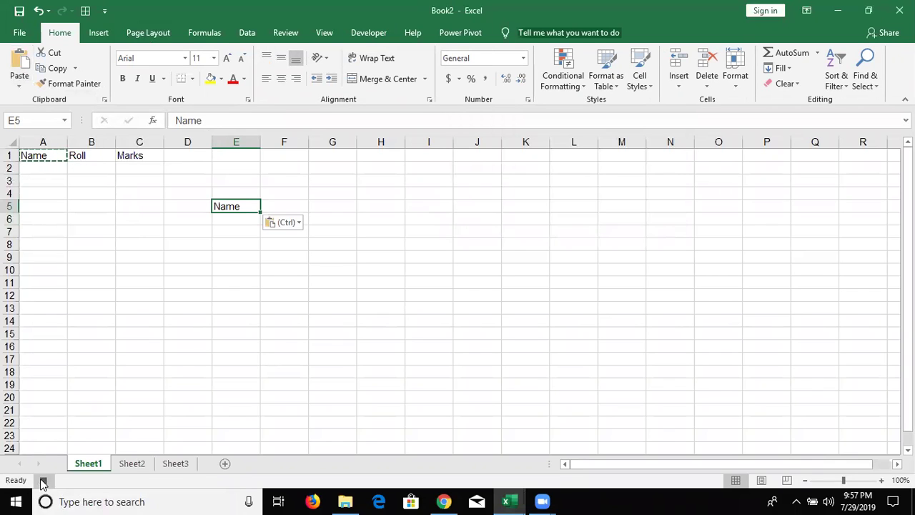
Open Macro2's code from the Macros list for editing
left_click(369, 33)
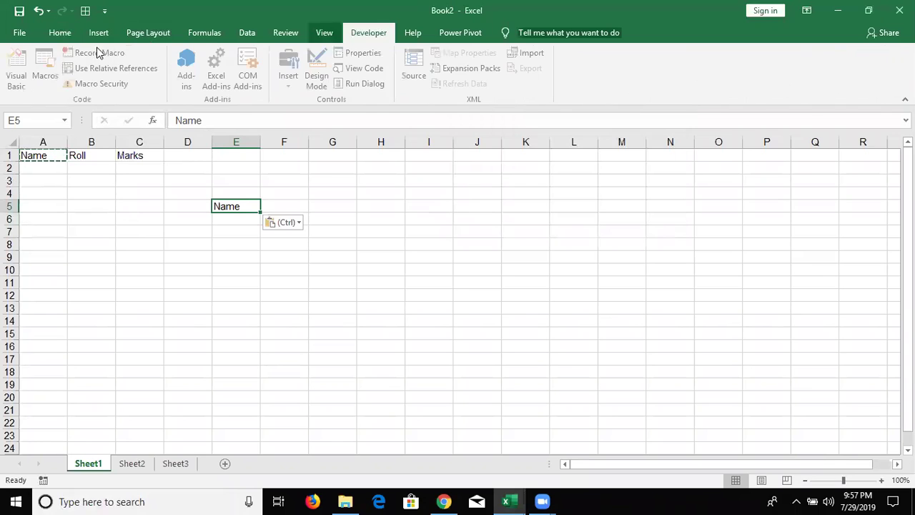
left_click(48, 57)
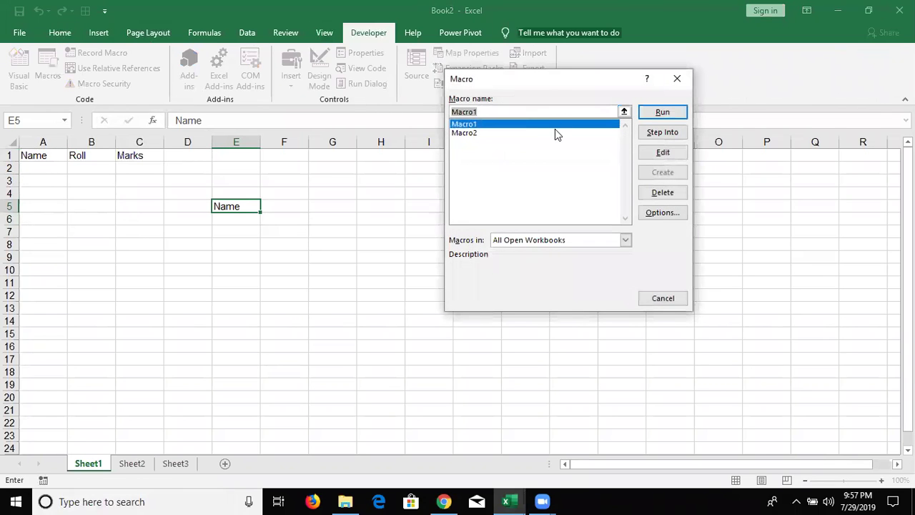
left_click(555, 132)
left_click(675, 152)
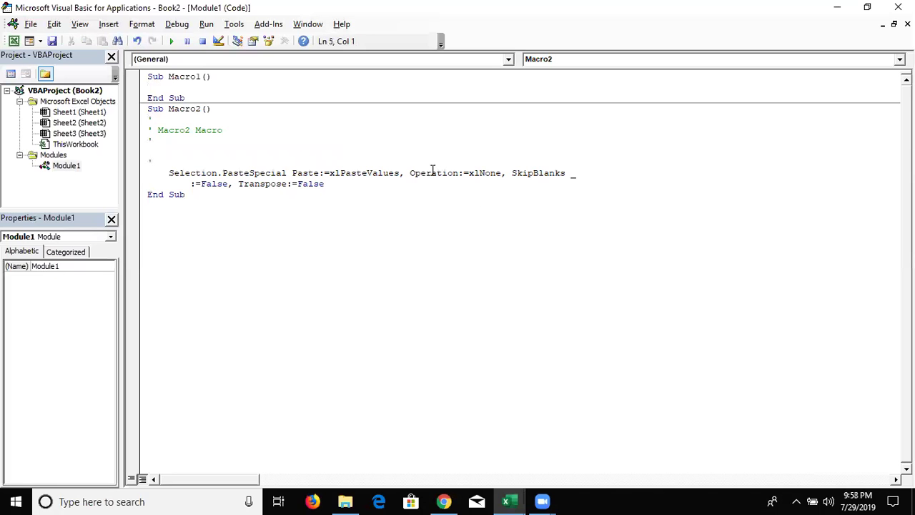
left_click_drag(333, 187, 148, 161)
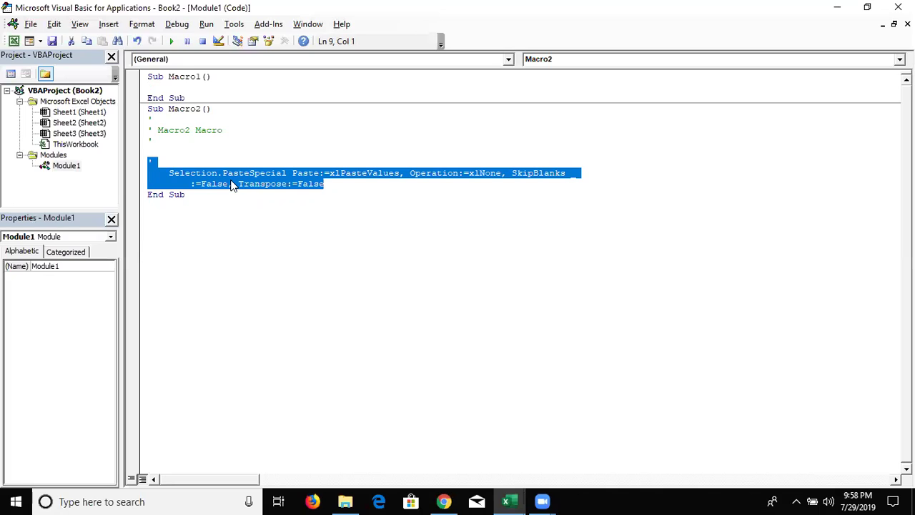
key("Down")
key("Down")
key("Down")
key("Down")
key("Down")
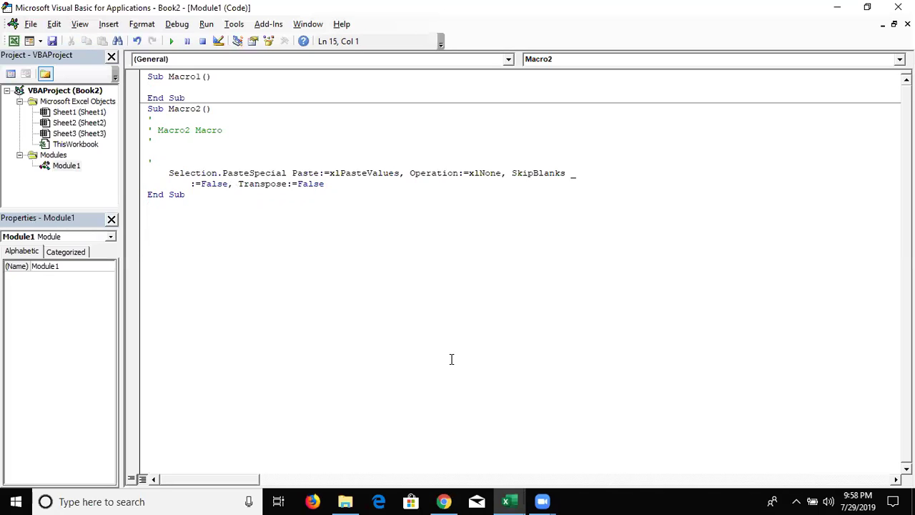
mouse_move(506, 501)
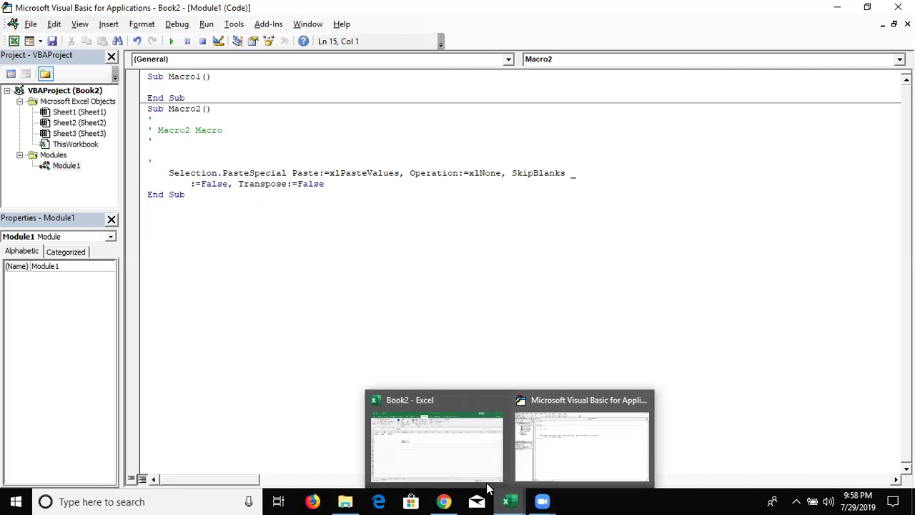
Open the Data workbook from the Recent list in File > Open
left_click(479, 465)
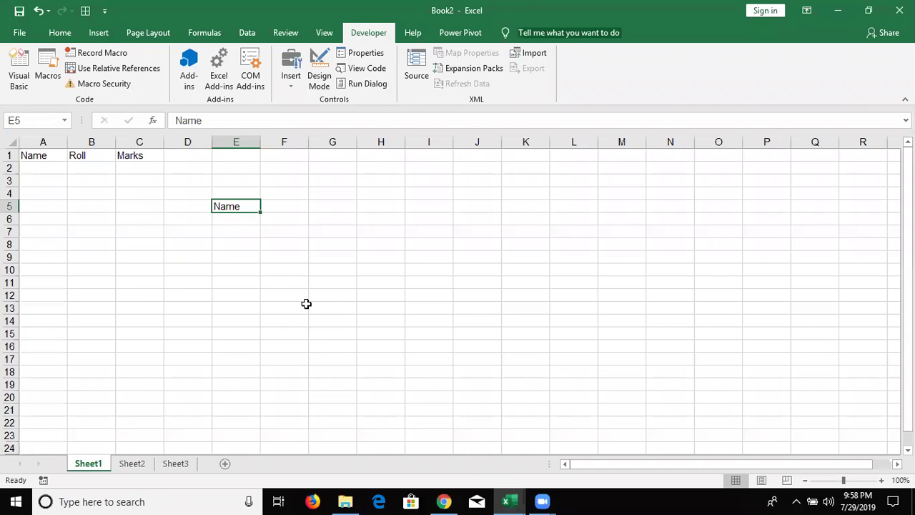
left_click(19, 33)
left_click(42, 124)
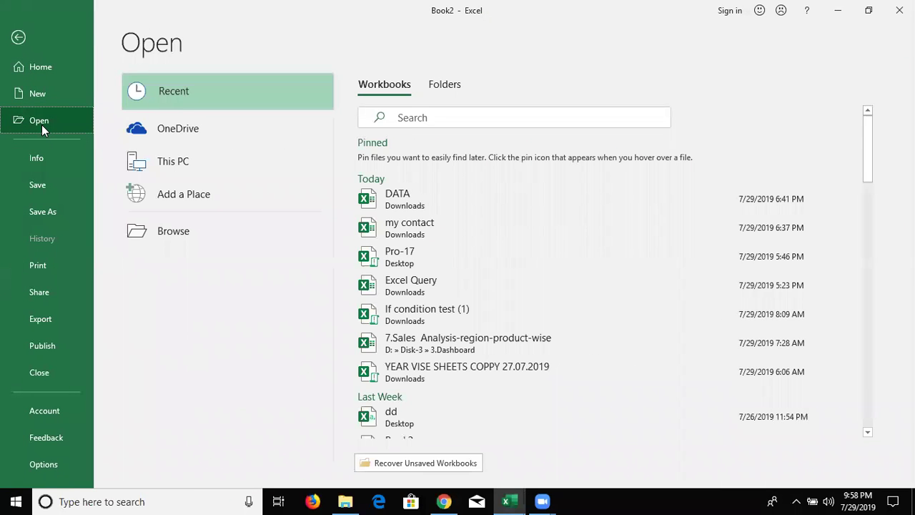
left_click(378, 203)
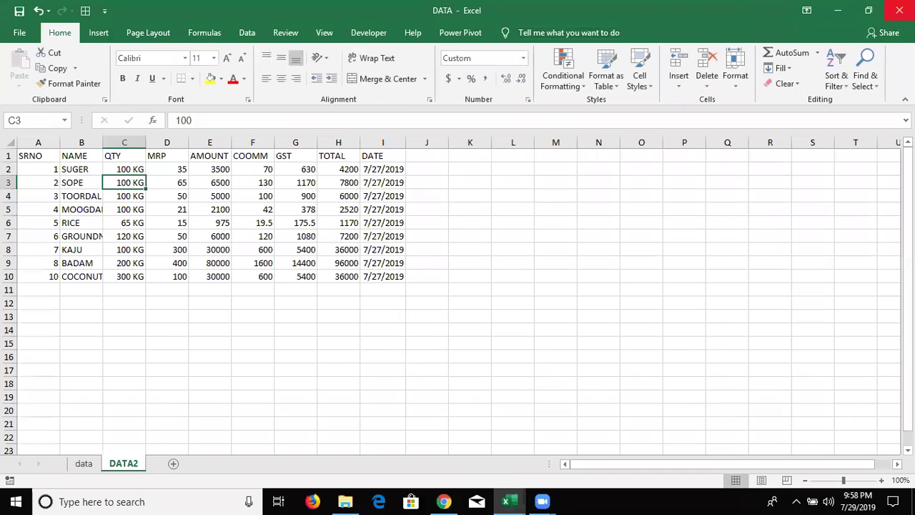
left_click(20, 33)
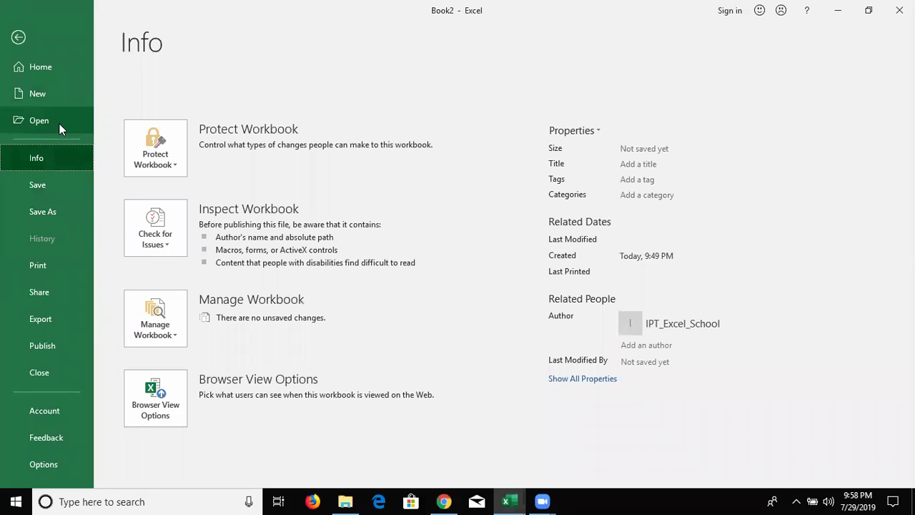
left_click(59, 123)
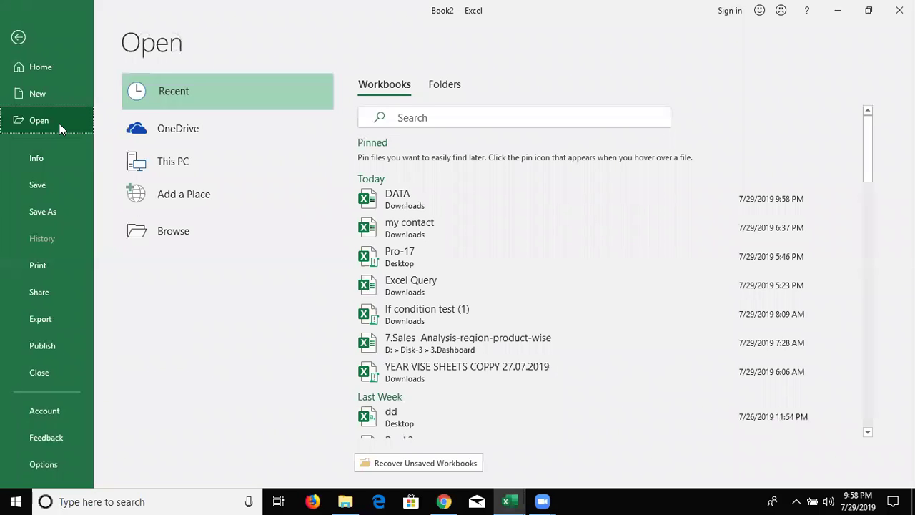
scroll(457, 314, "down", 2)
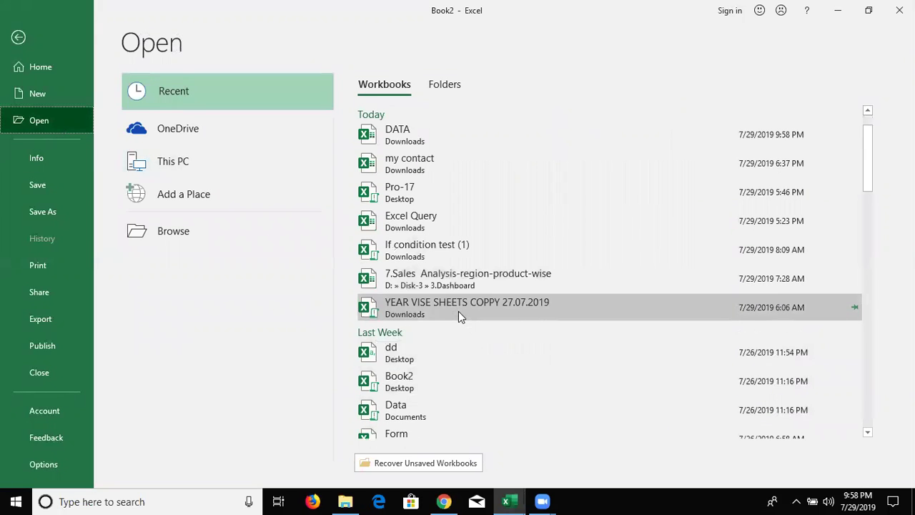
left_click(465, 407)
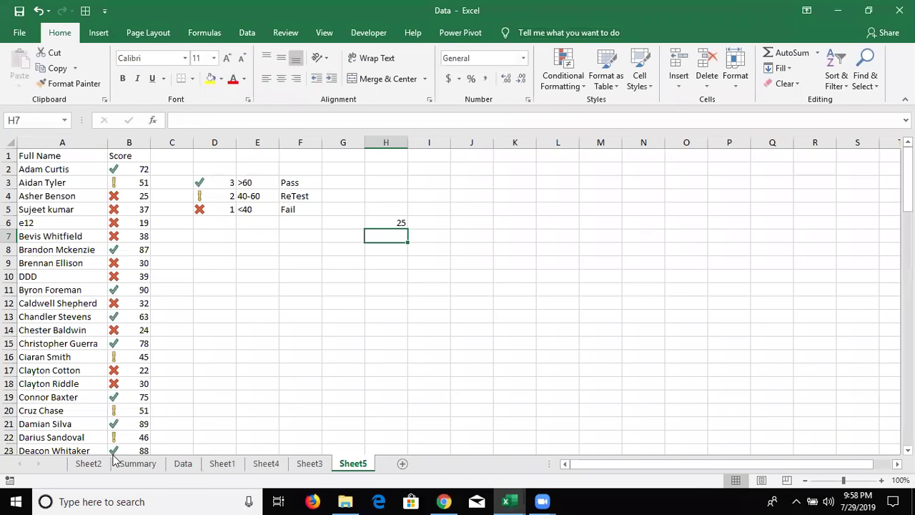
Group Sheet1 through Sheet5 and delete them
left_click(218, 465)
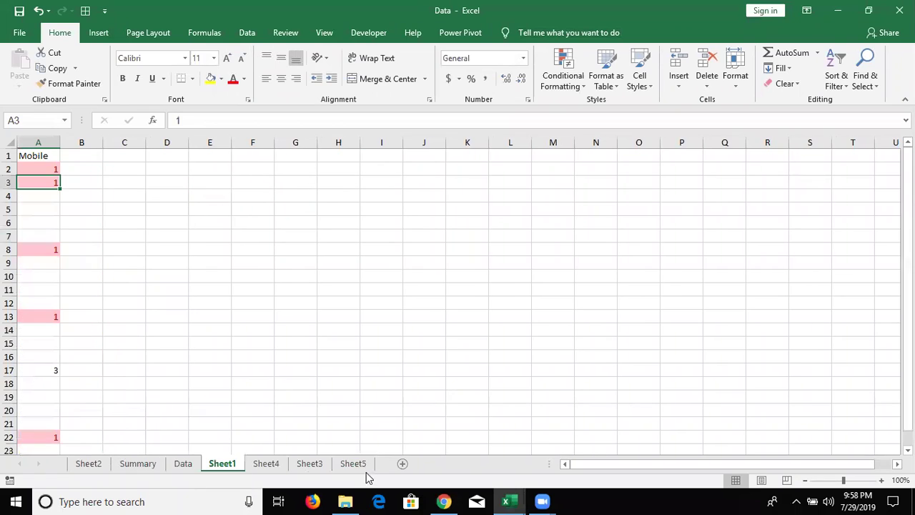
left_click(361, 464, "shift")
right_click(366, 466)
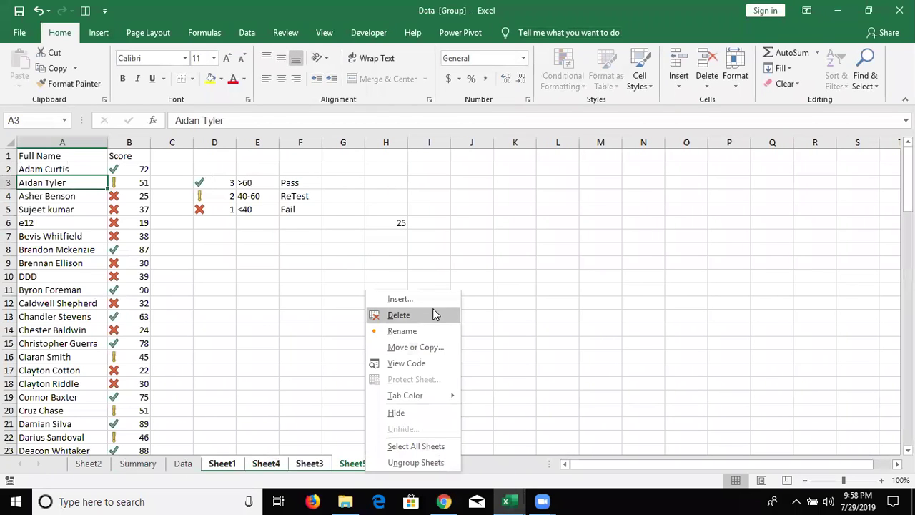
left_click(434, 314)
left_click(419, 294)
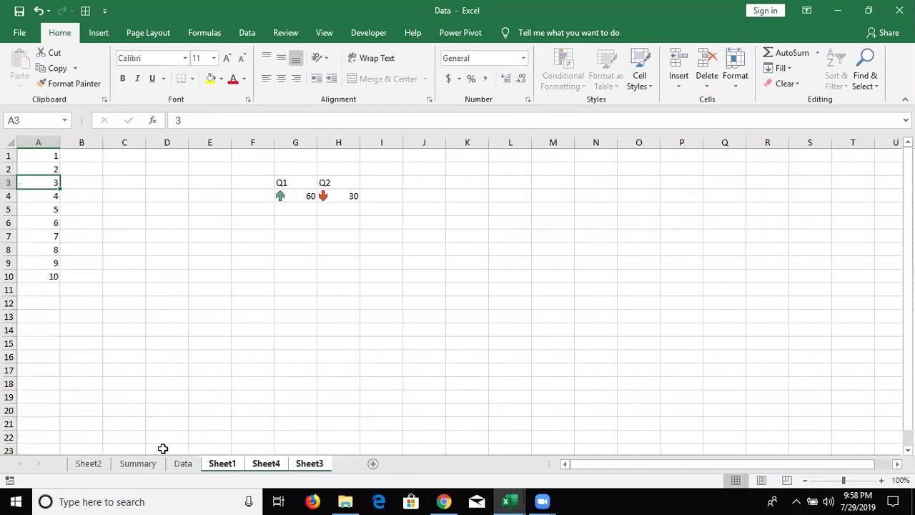
Group Sheet2 with the Summary sheet and delete both
left_click(147, 465)
left_click(114, 466)
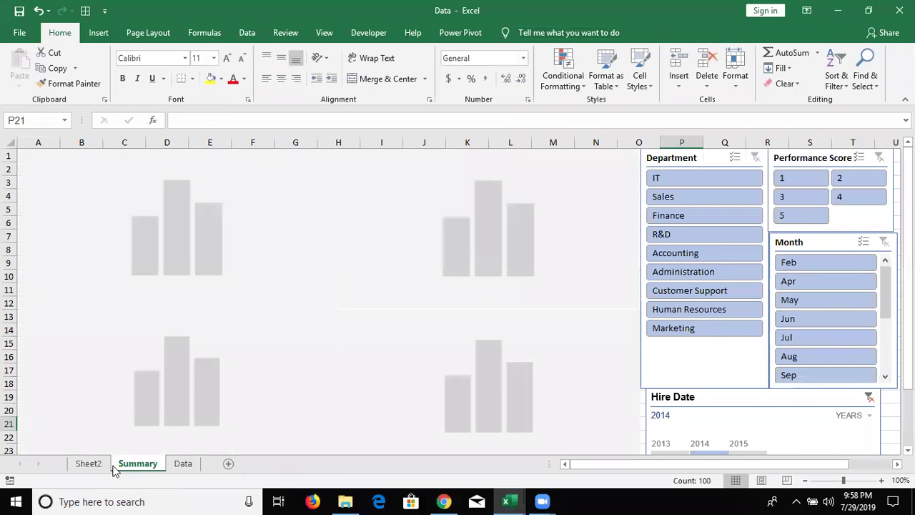
left_click(83, 464, "ctrl")
right_click(84, 465)
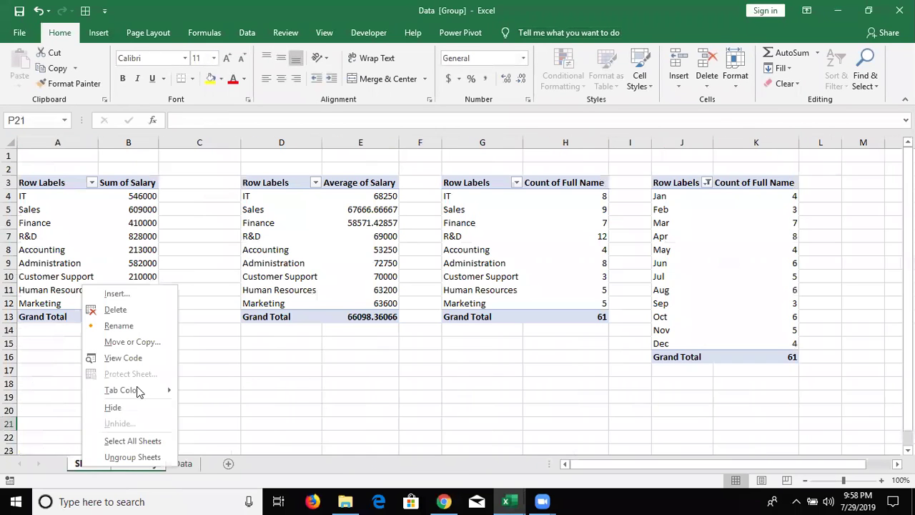
left_click(108, 310)
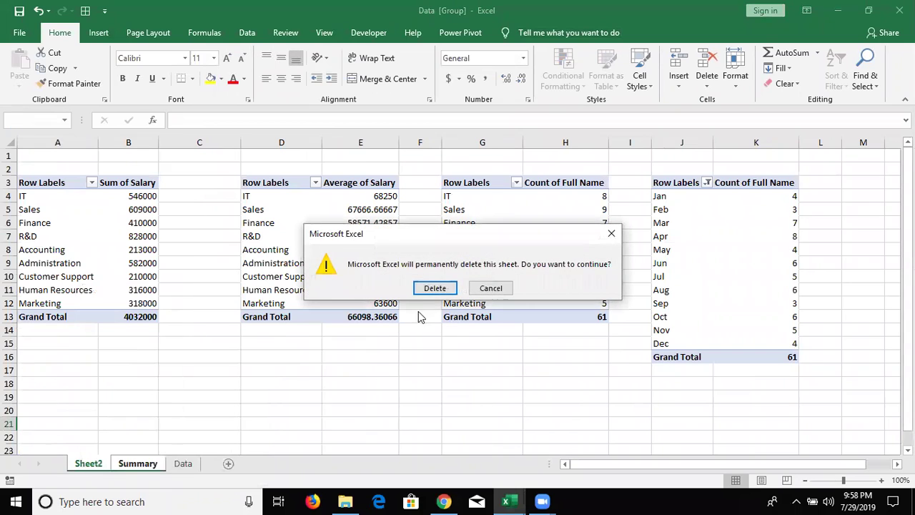
left_click(433, 289)
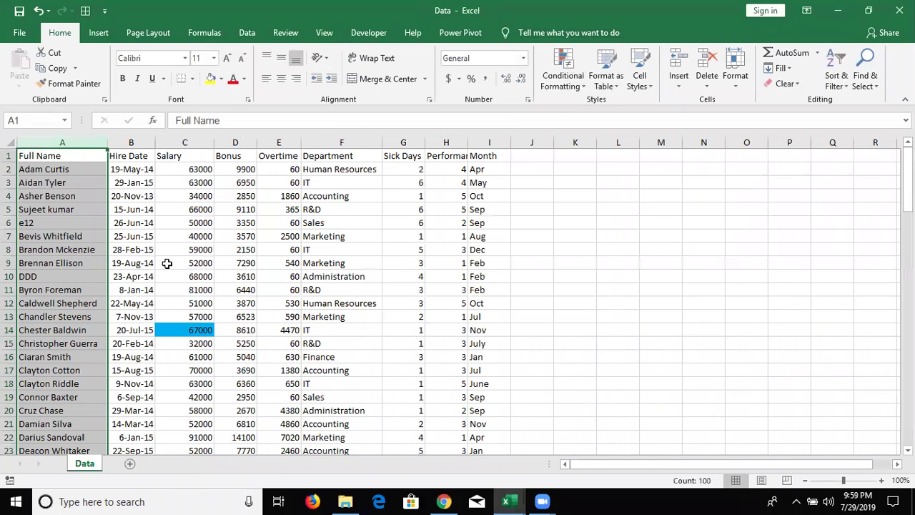
Save the workbook and check the Data table's extent, from Full Name across to Month
left_click(167, 263)
key("ctrl+s")
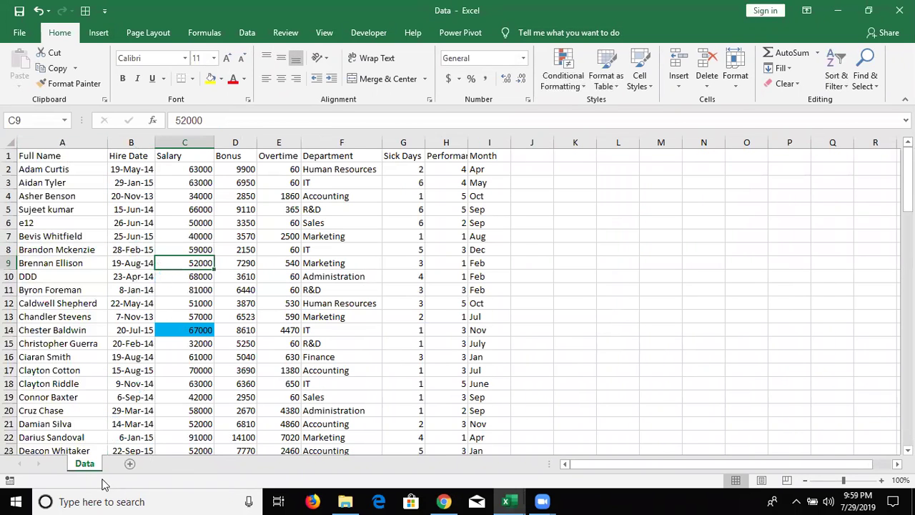
left_click(68, 250)
key("ctrl+Home")
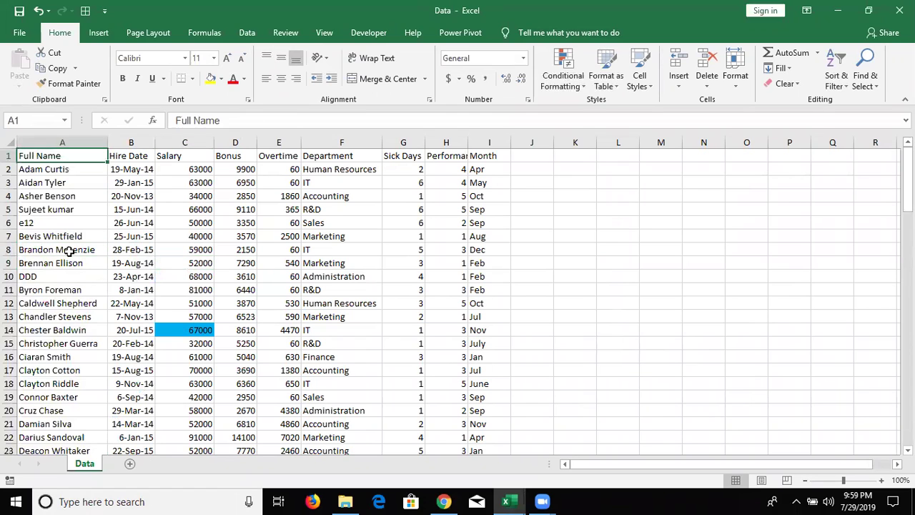
key("ctrl+Right")
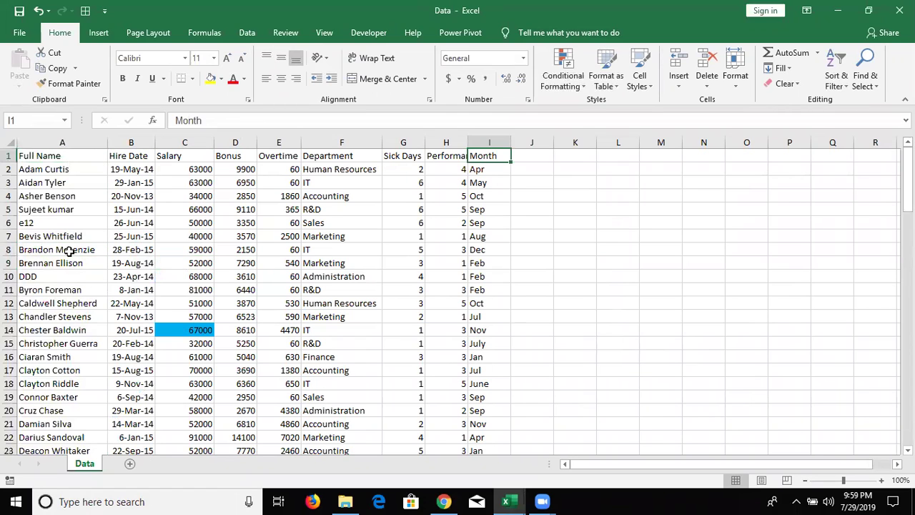
key("ctrl+Left")
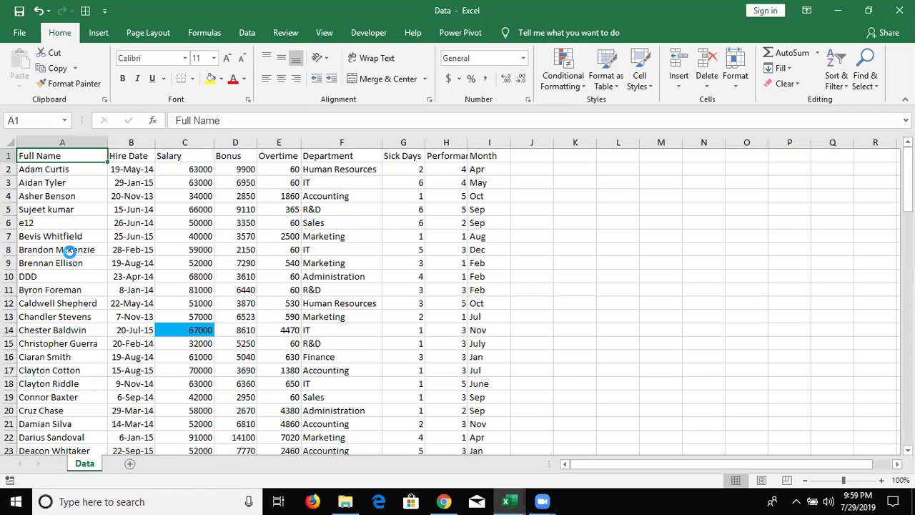
key("Down")
key("ctrl+Down")
key("ctrl+Up")
key("Right")
key("Right")
key("Right")
key("Right")
key("Right")
key("Right")
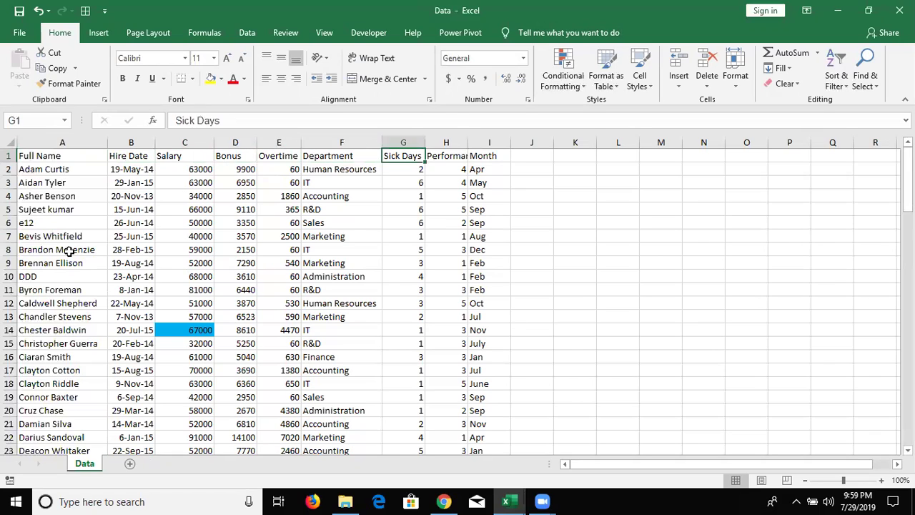
key("Right")
Add header filters, try the Month filter on Apr, then reselect all months
key("ctrl+shift+l")
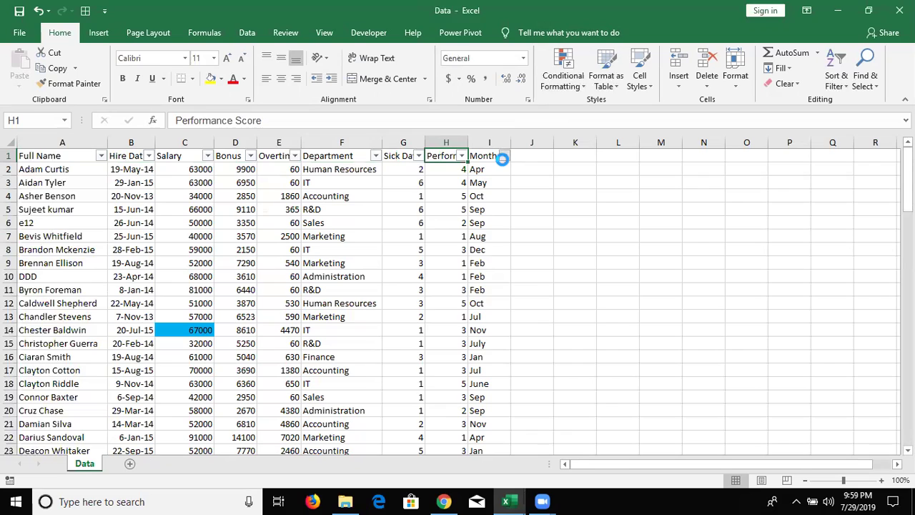
left_click(504, 156)
left_click(383, 286)
left_click(382, 297)
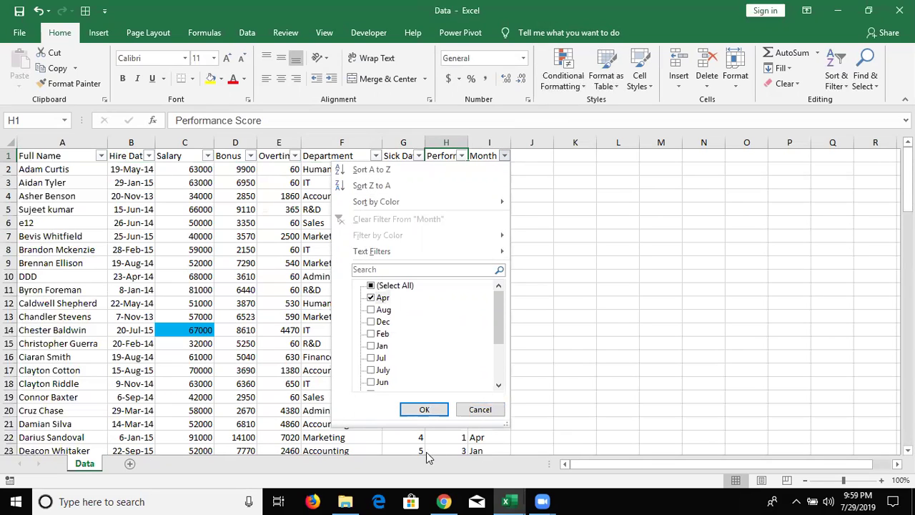
left_click(451, 269)
left_click(396, 286)
left_click(426, 409)
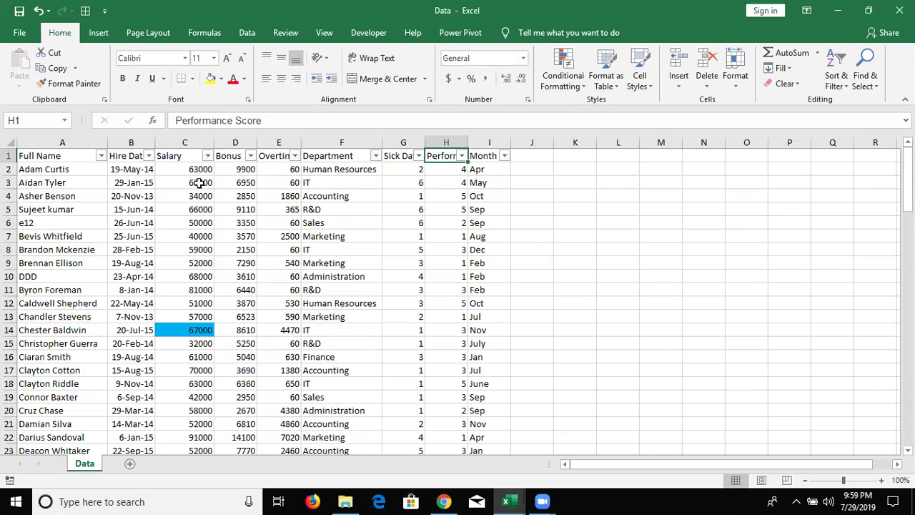
Start recording a new macro from the Developer tab, keeping the name Macro3
left_click(369, 36)
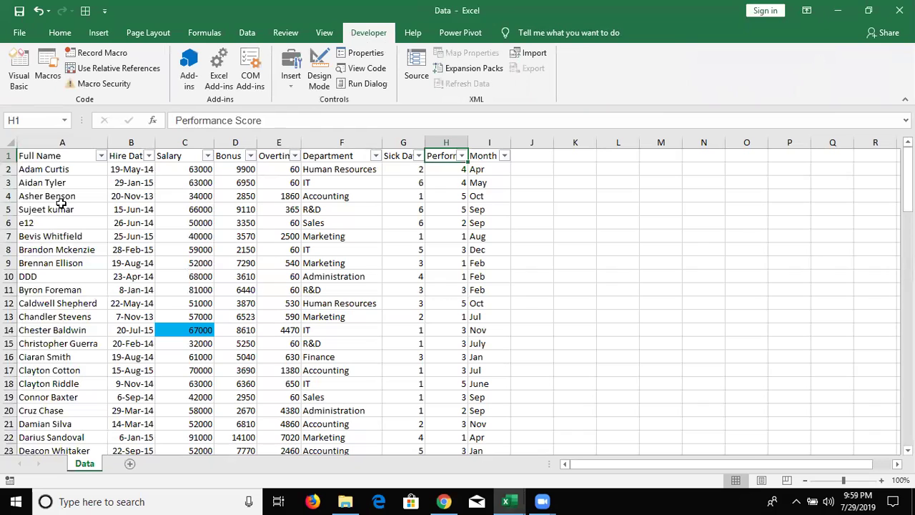
left_click(100, 172)
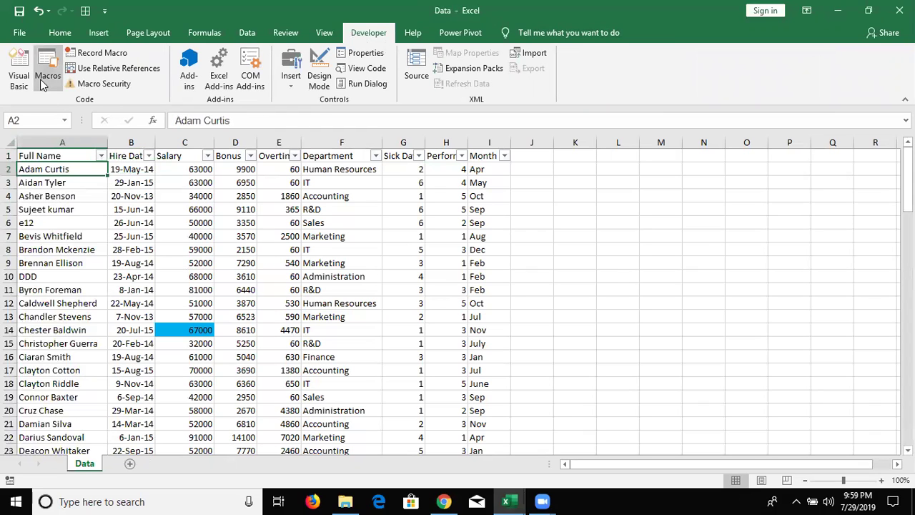
left_click(97, 53)
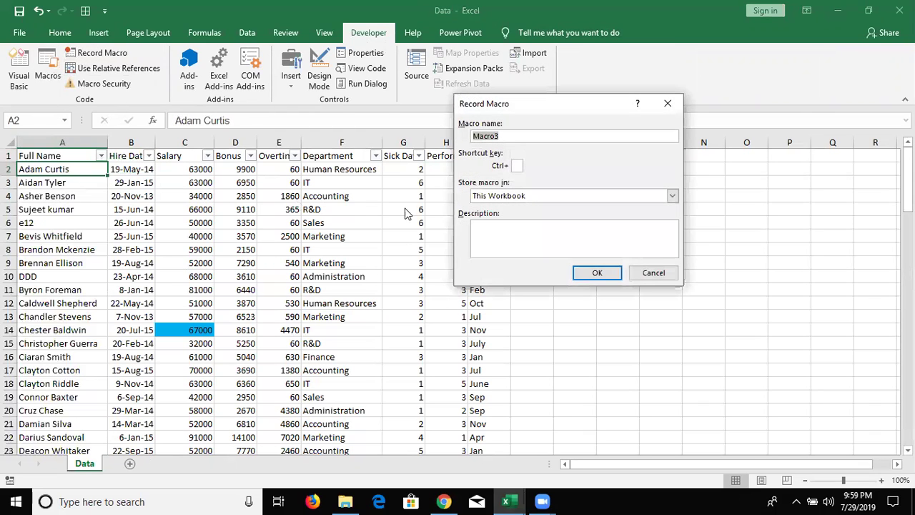
left_click(590, 274)
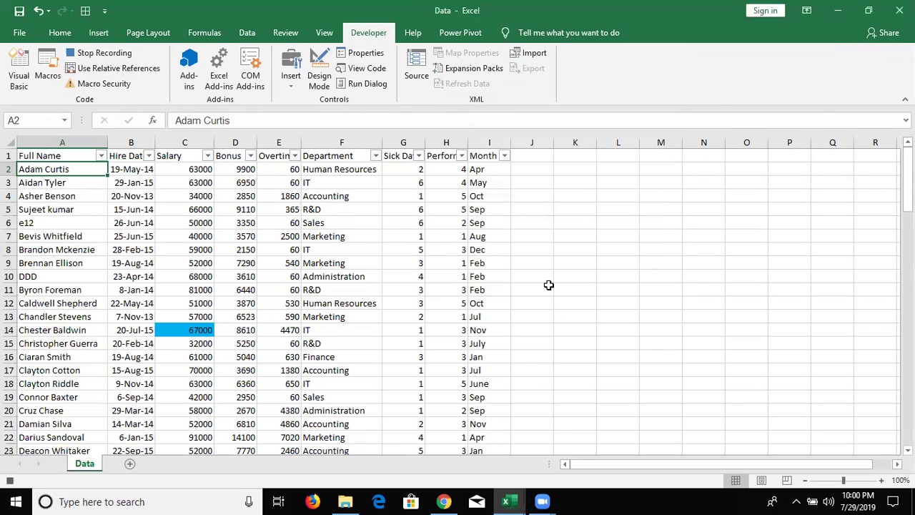
From A1, toggle the header filters and clear all checkboxes in the Month filter
left_click(110, 236)
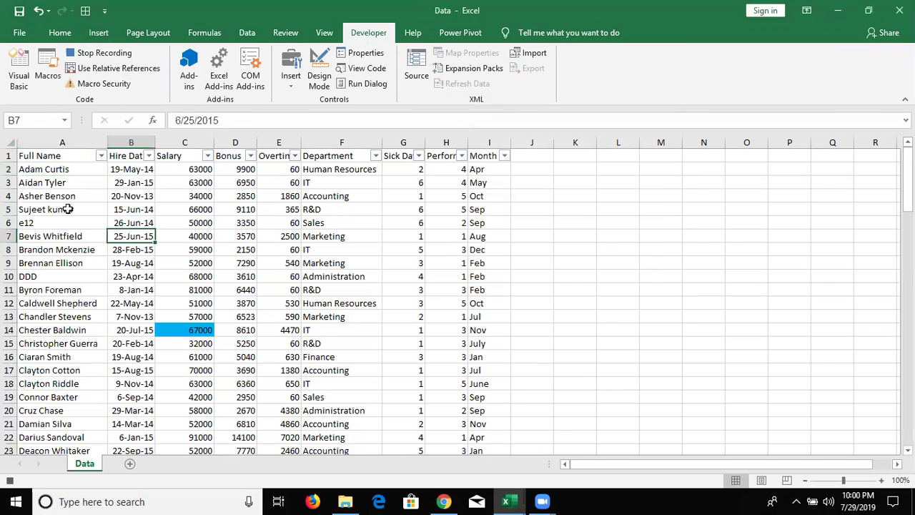
left_click(62, 157)
key("ctrl+shift+l")
key("ctrl+shift+l")
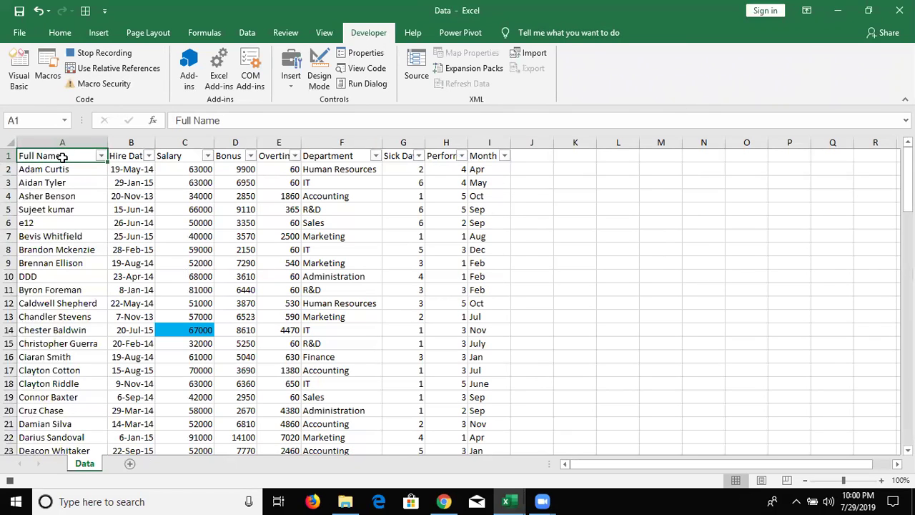
left_click(504, 156)
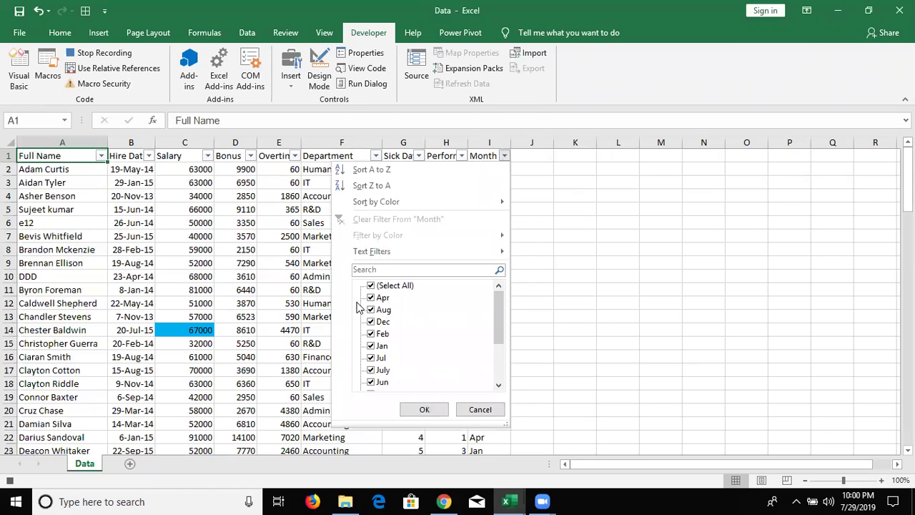
left_click(375, 286)
Filter the Month column to Apr only and return to the Full Name header
left_click(373, 297)
left_click(422, 410)
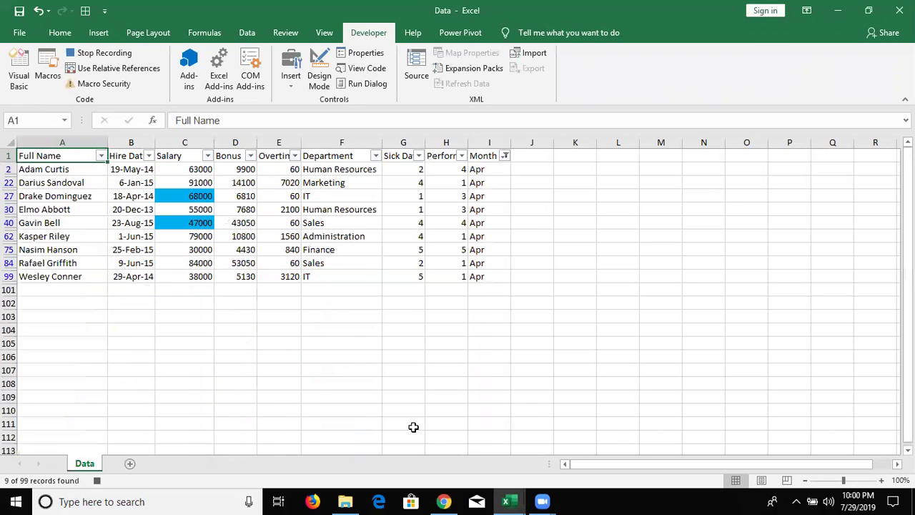
left_click(79, 183)
left_click(72, 155)
Select the filtered table from the headers across to Month and down to the last row
key("ctrl+shift+Right")
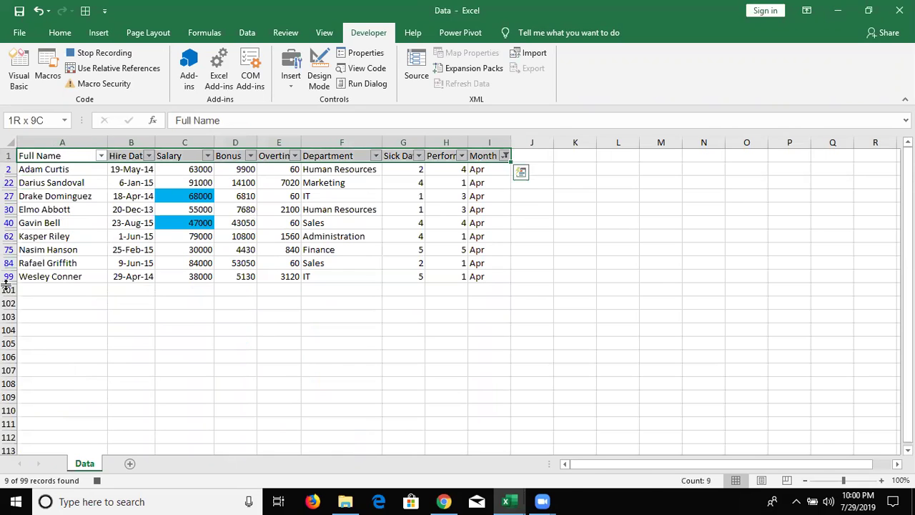
key("ctrl+shift+Down")
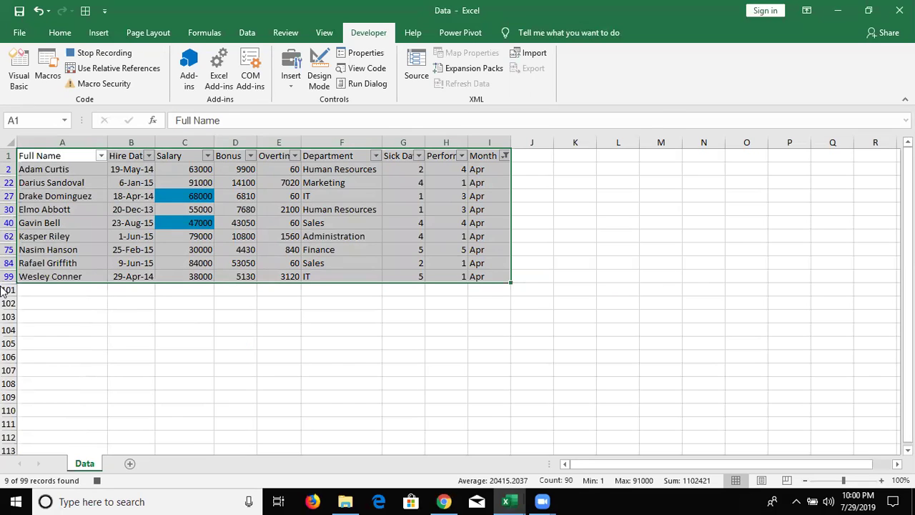
key("F5")
Use Go To Special to select visible cells only, then copy the header and 9 Apr rows
left_click(502, 266)
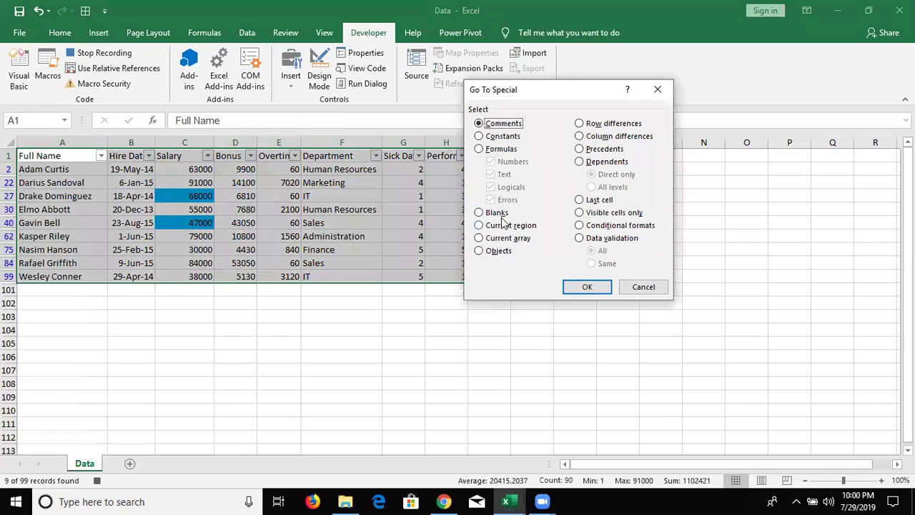
left_click(579, 214)
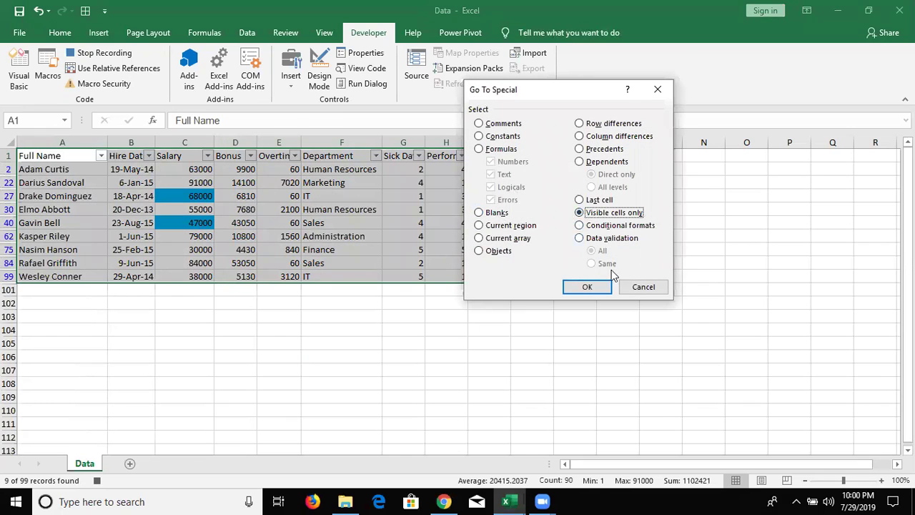
left_click(587, 287)
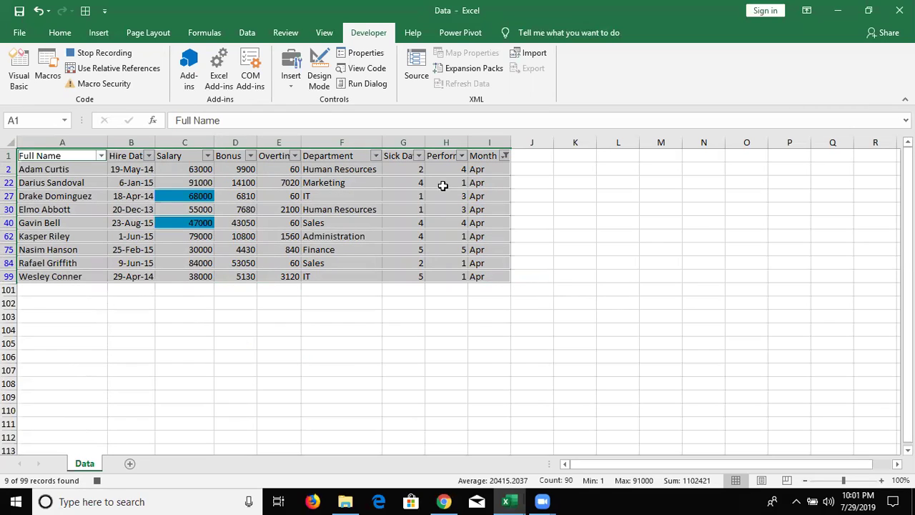
key("ctrl+g")
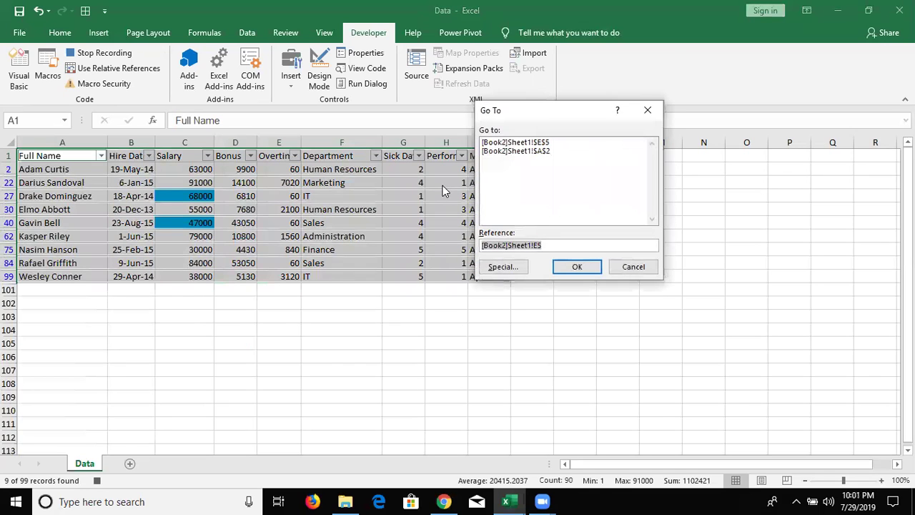
left_click(517, 266)
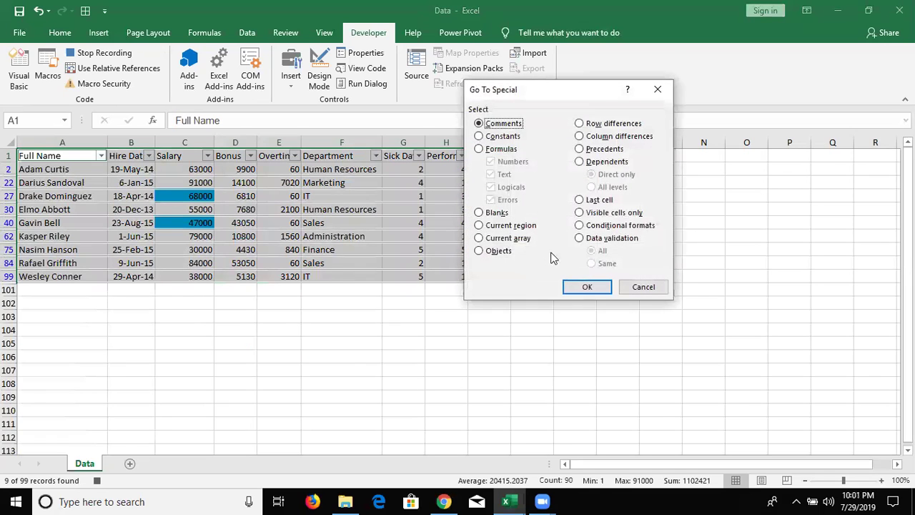
left_click(582, 214)
key("Return")
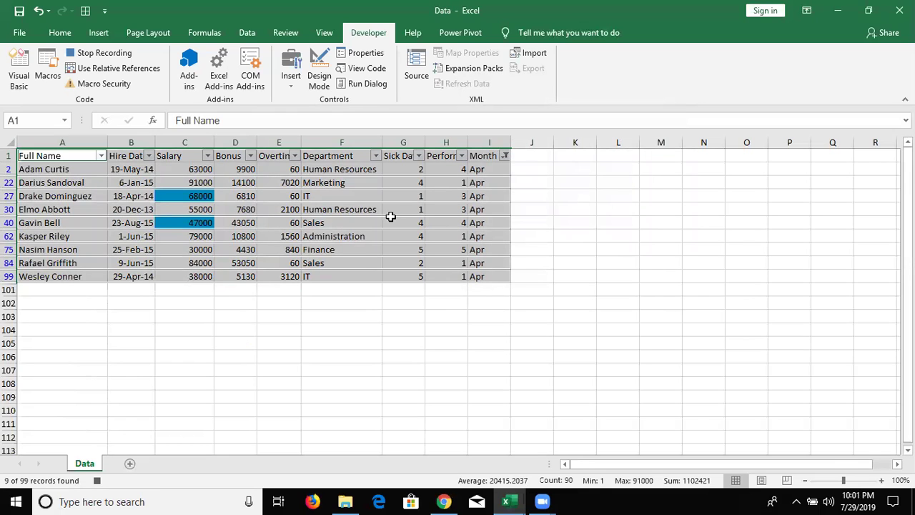
key("ctrl+c")
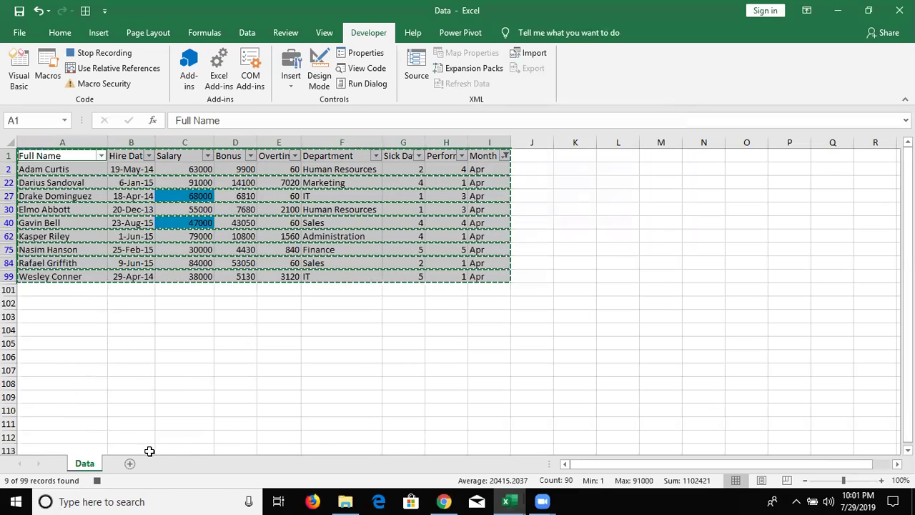
Paste the copied rows into a new worksheet and rename it Apr
left_click(132, 465)
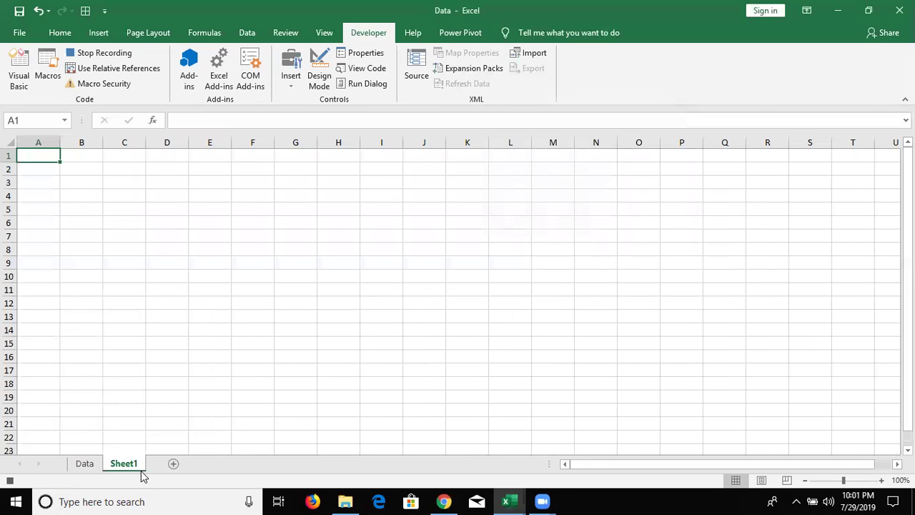
key("ctrl+v")
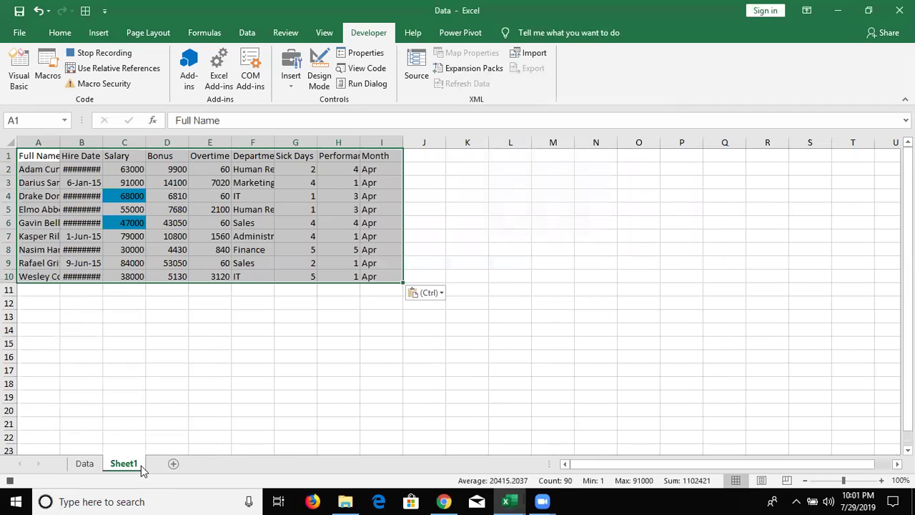
double_click(123, 463)
type("Apr")
key("Return")
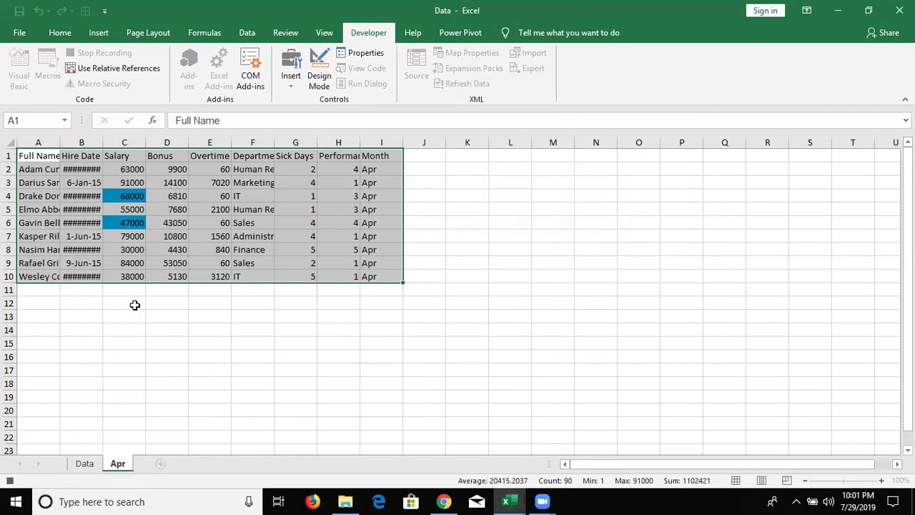
Move the Apr sheet into a new book with Move or Copy
left_click(134, 305)
right_click(115, 469)
mouse_move(155, 406)
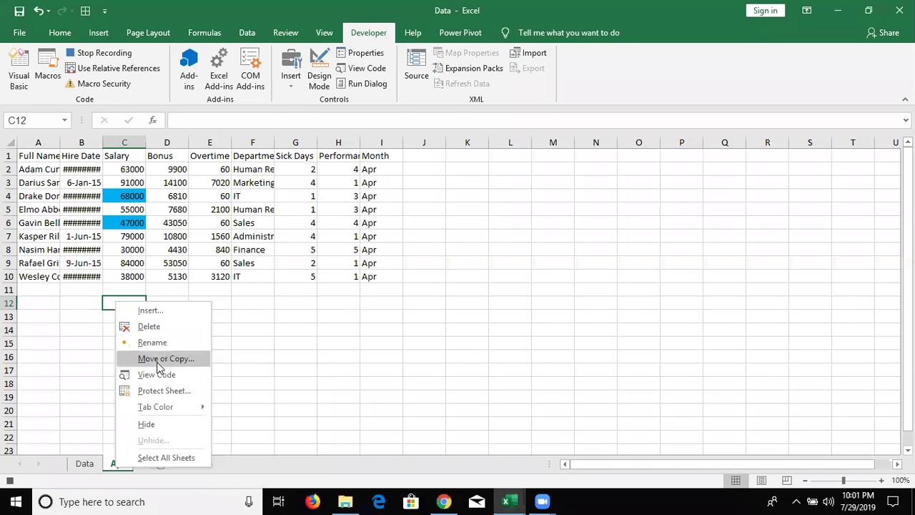
left_click(157, 361)
left_click(105, 312)
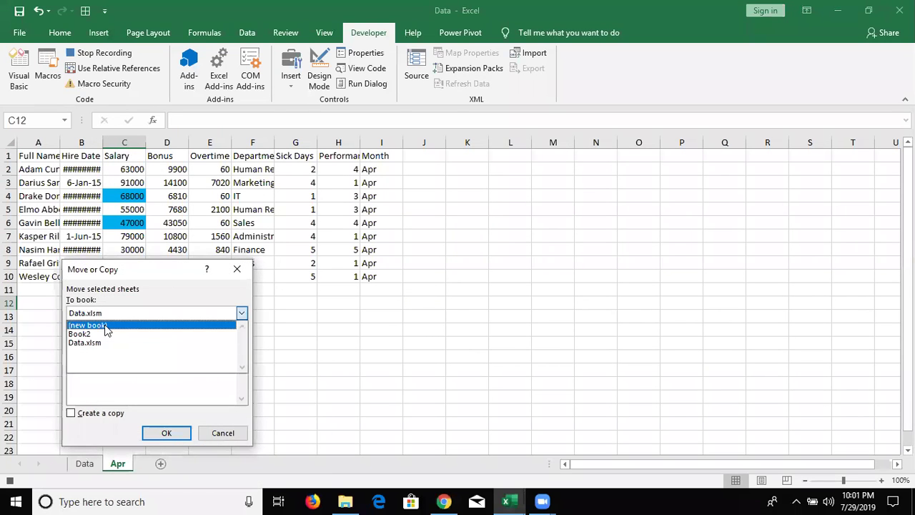
left_click(107, 326)
left_click(168, 428)
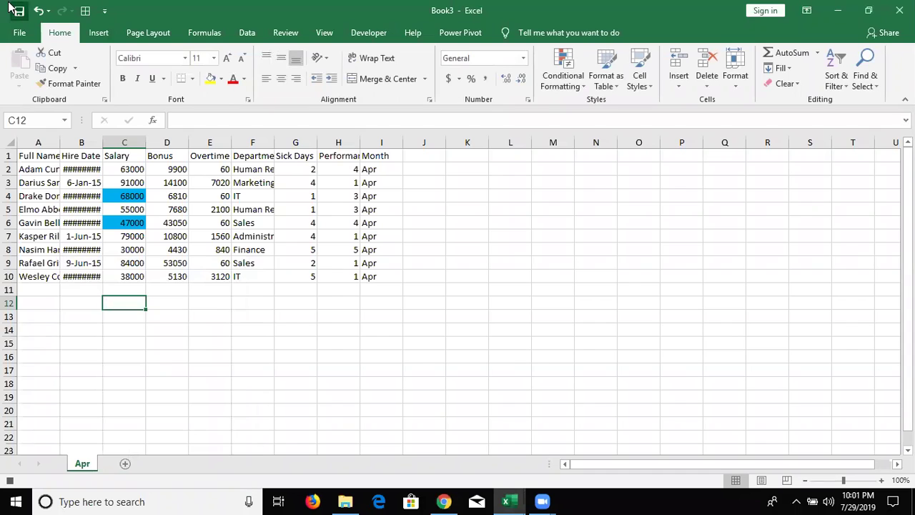
Save Book3 with its Apr sheet to the Desktop as JAN, Excel Workbook type
key("ctrl+s")
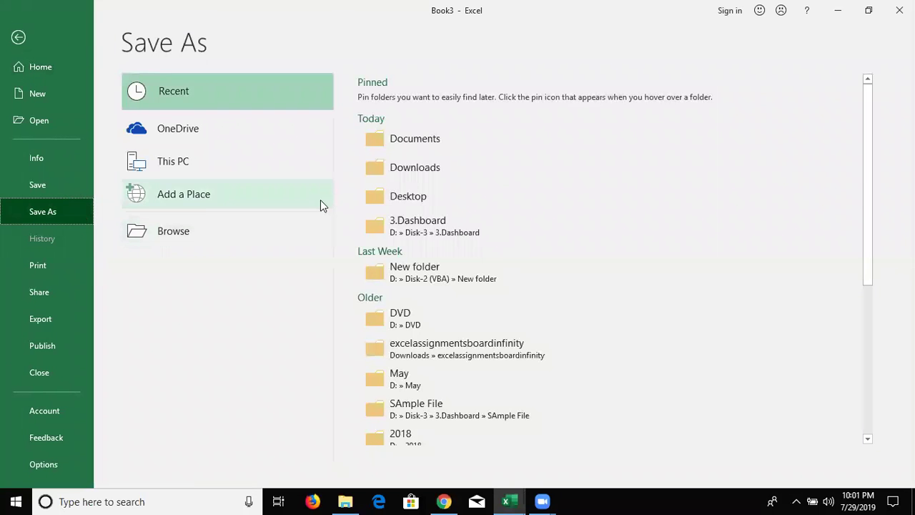
left_click(368, 195)
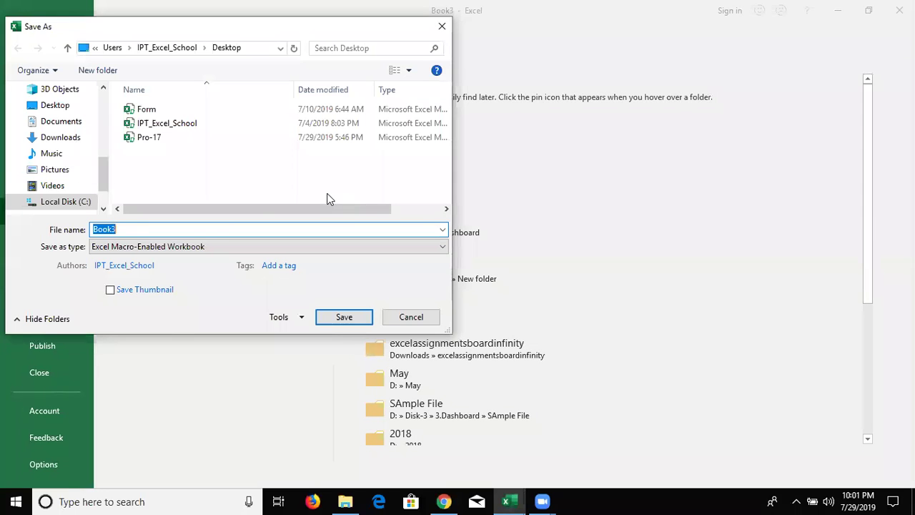
left_click(58, 108)
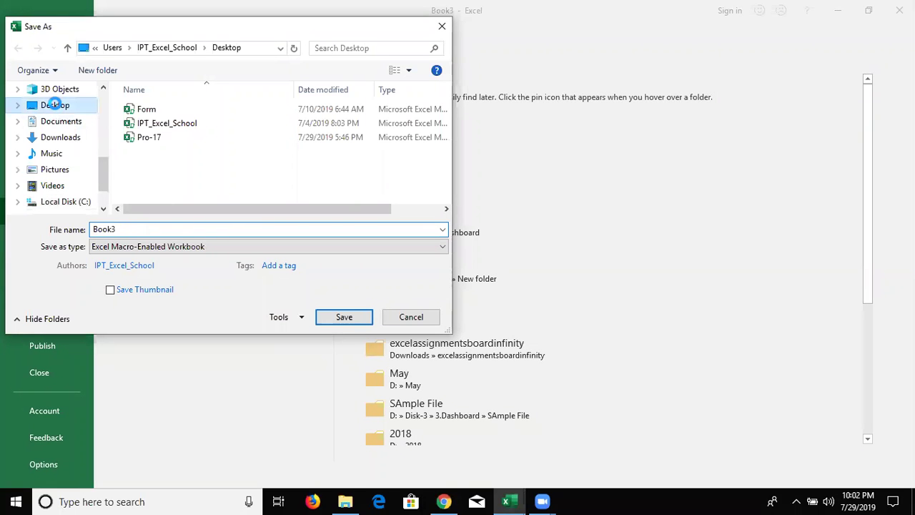
double_click(141, 228)
type("JAN")
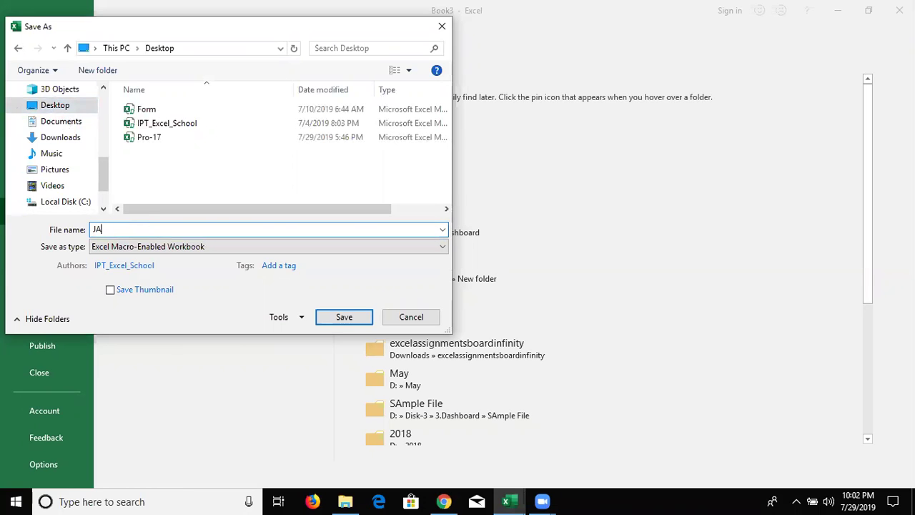
left_click(176, 246)
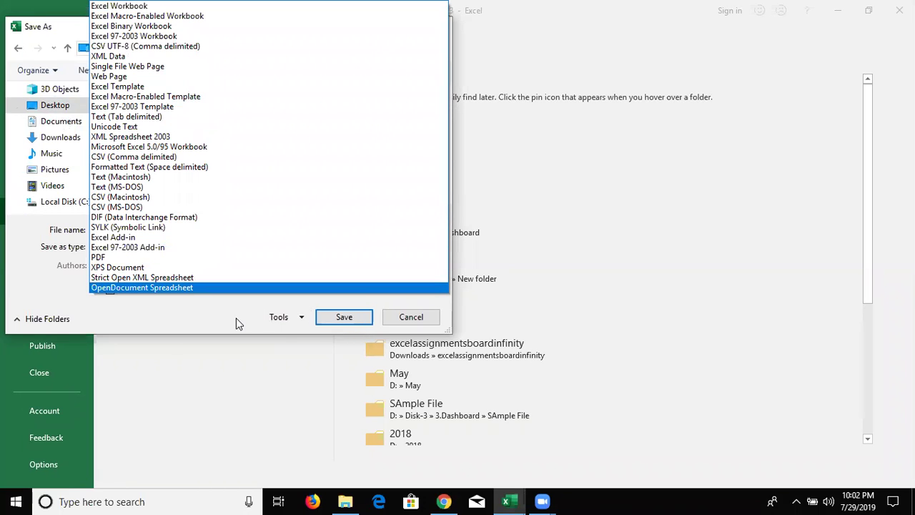
left_click(191, 297)
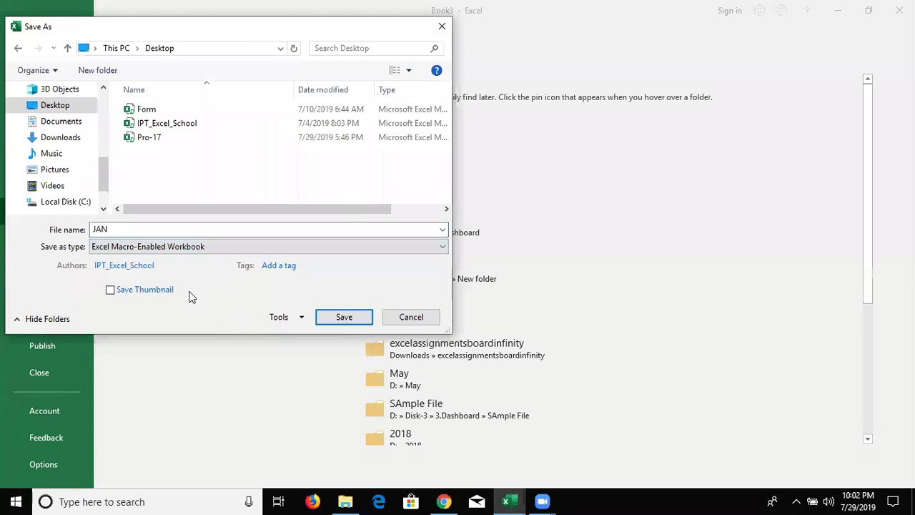
left_click(183, 247)
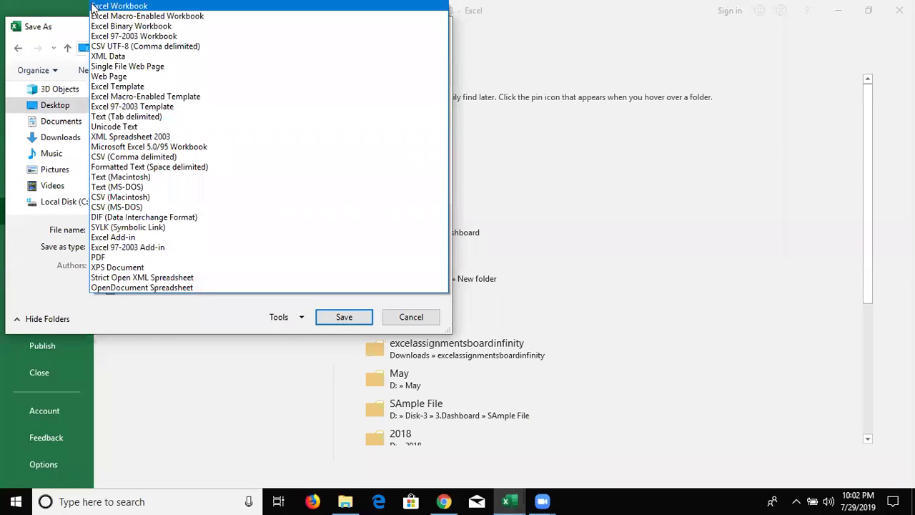
left_click(93, 6)
left_click(346, 317)
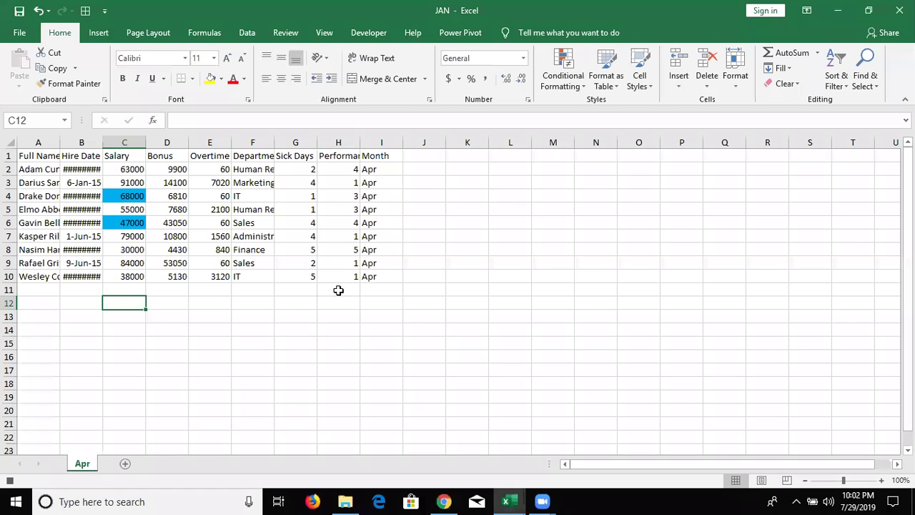
Send the JAN workbook as an e-mail attachment from File > Share > Email
left_click(13, 36)
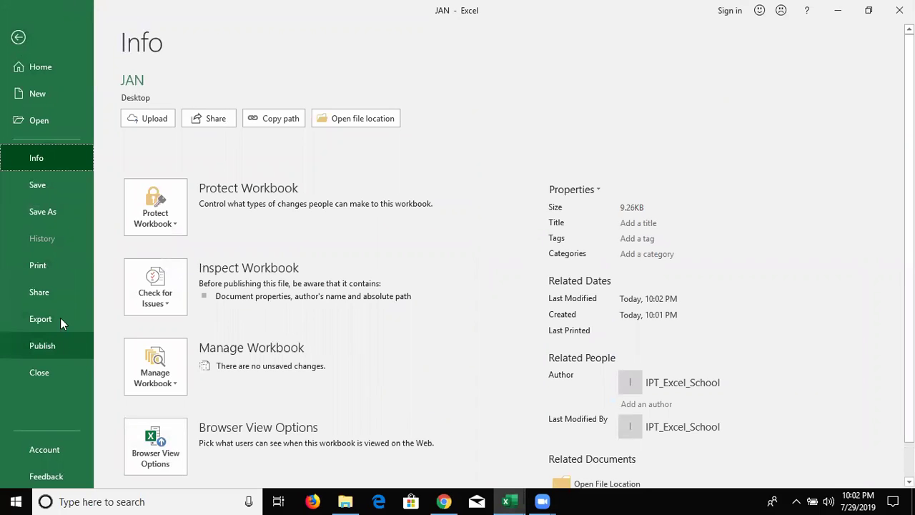
left_click(53, 340)
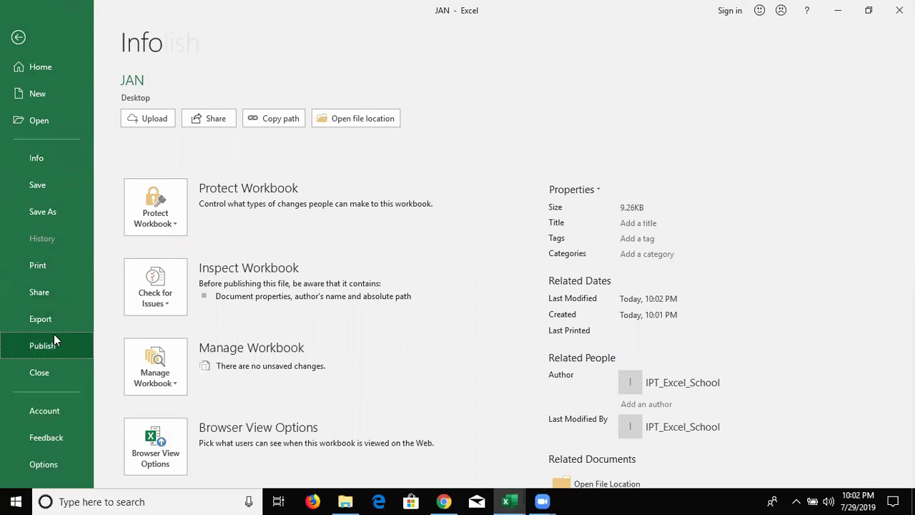
left_click(49, 314)
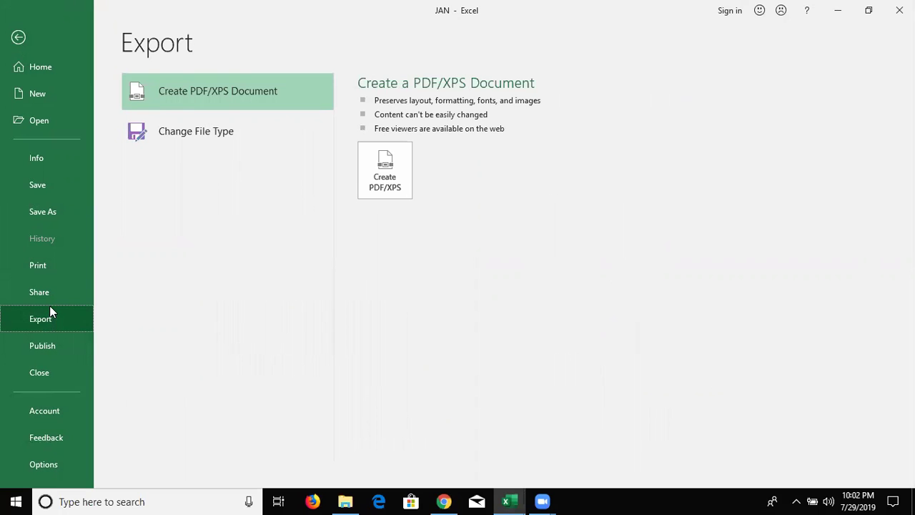
left_click(52, 285)
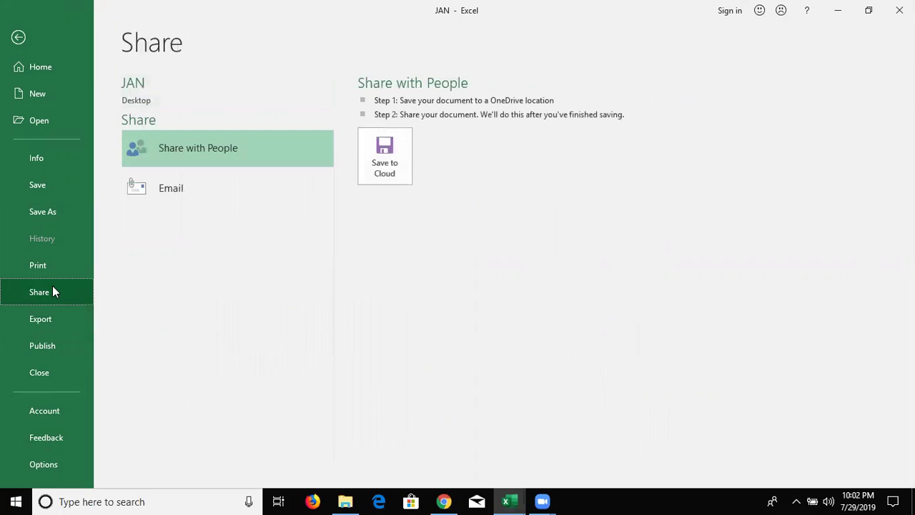
left_click(199, 191)
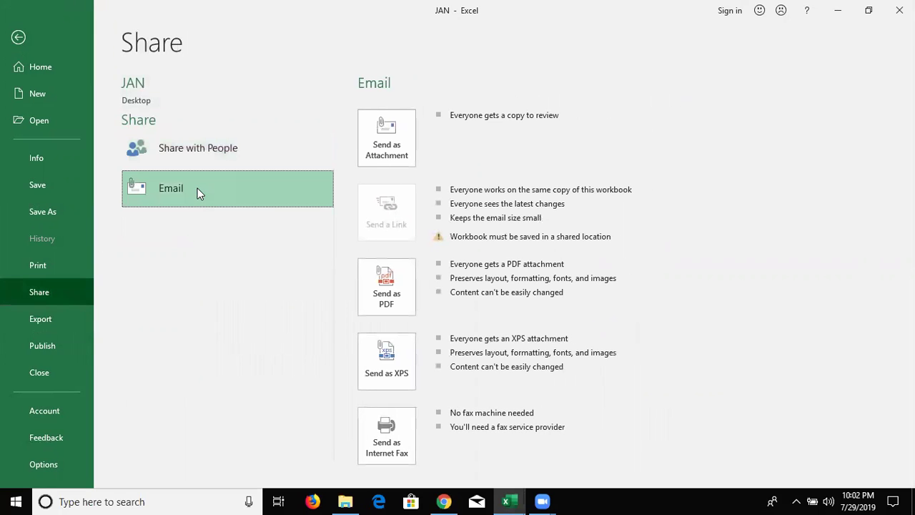
left_click(390, 147)
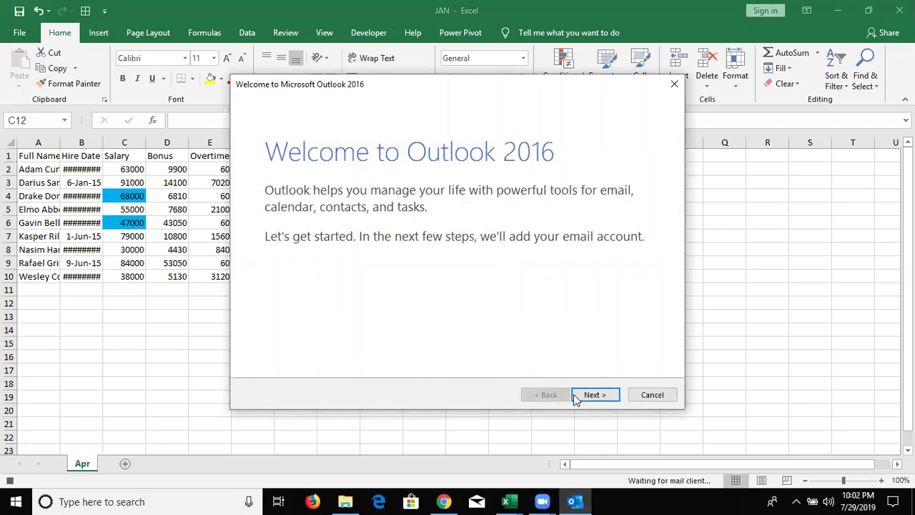
Abandon the Outlook account setup wizard and confirm leaving it
left_click(598, 397)
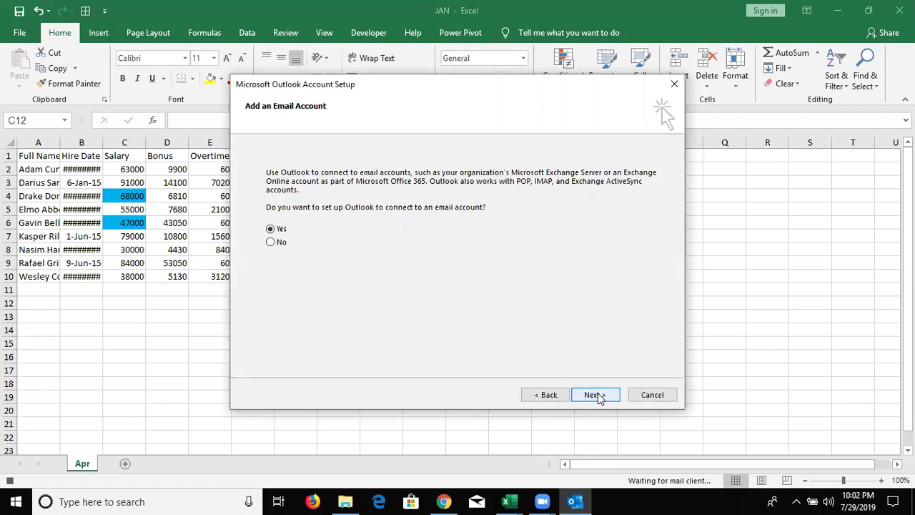
left_click(596, 396)
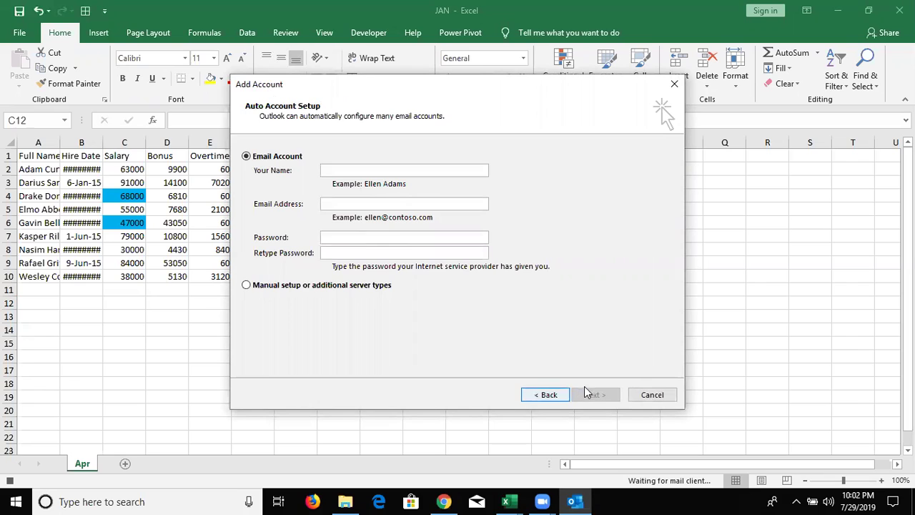
left_click(638, 397)
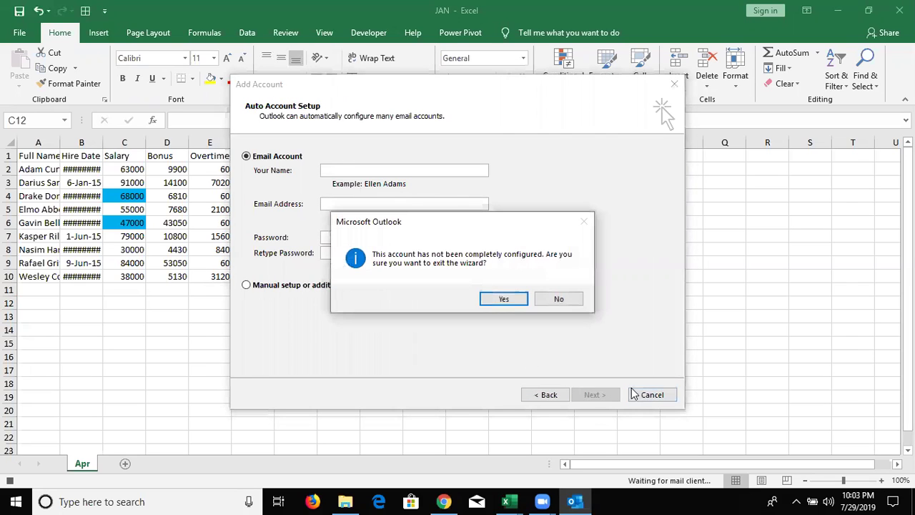
left_click(500, 300)
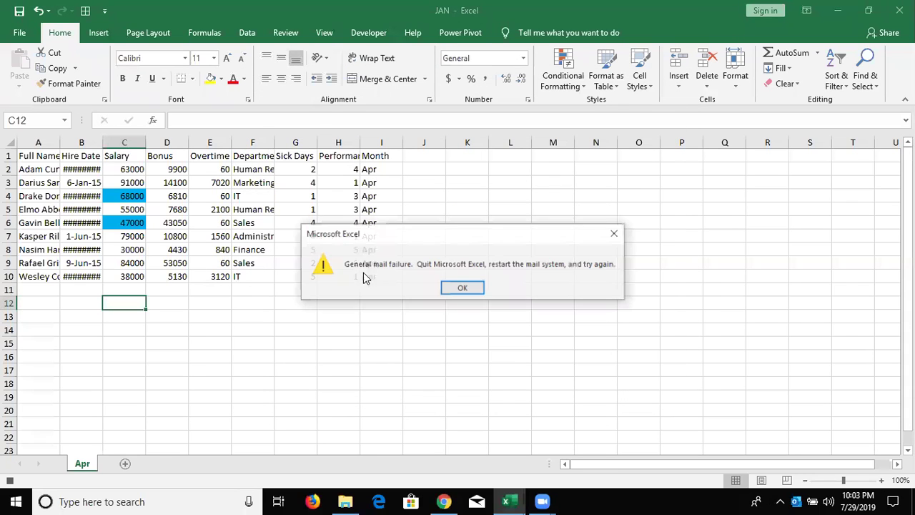
Dismiss the mail failure, close JAN, and choose Macro3 in the Developer Macros list
left_click(462, 288)
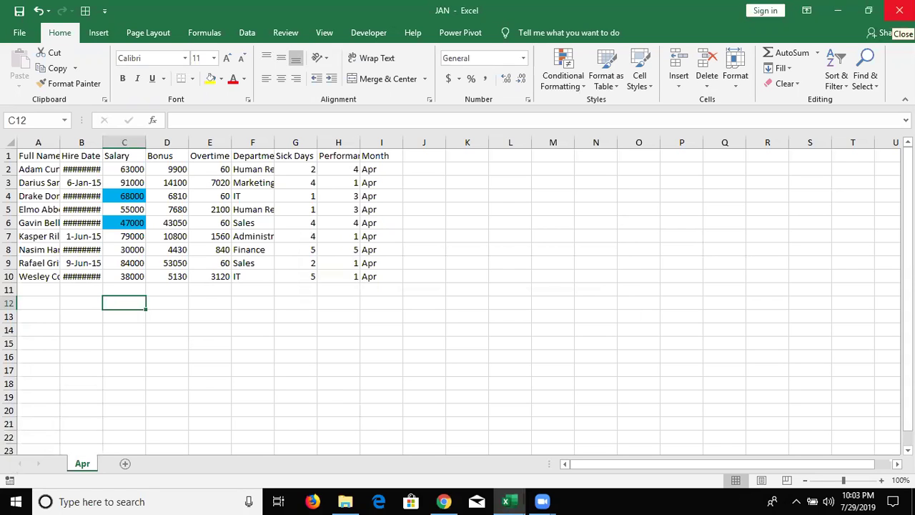
left_click(899, 10)
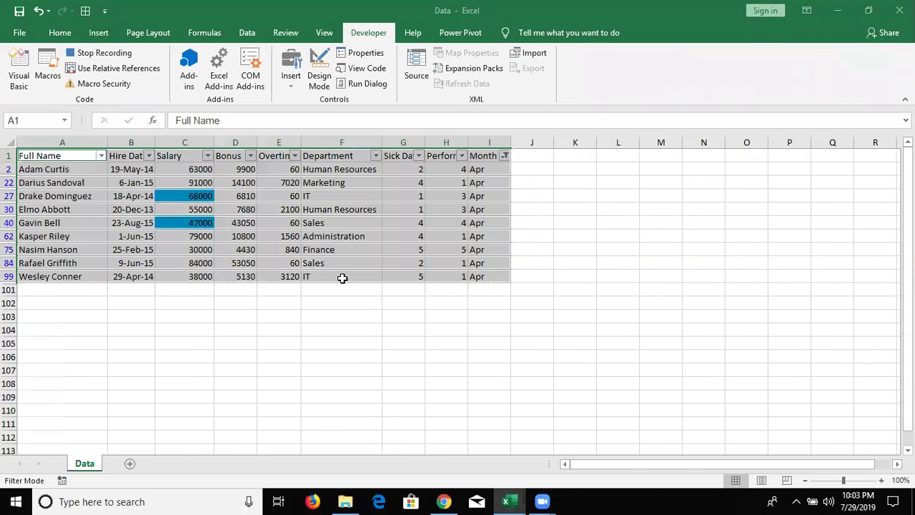
left_click(163, 238)
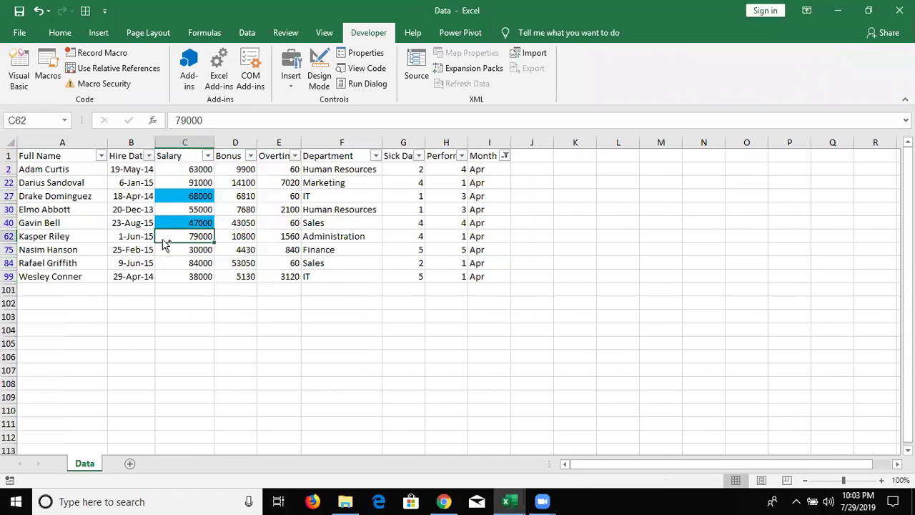
left_click(54, 80)
left_click(476, 158)
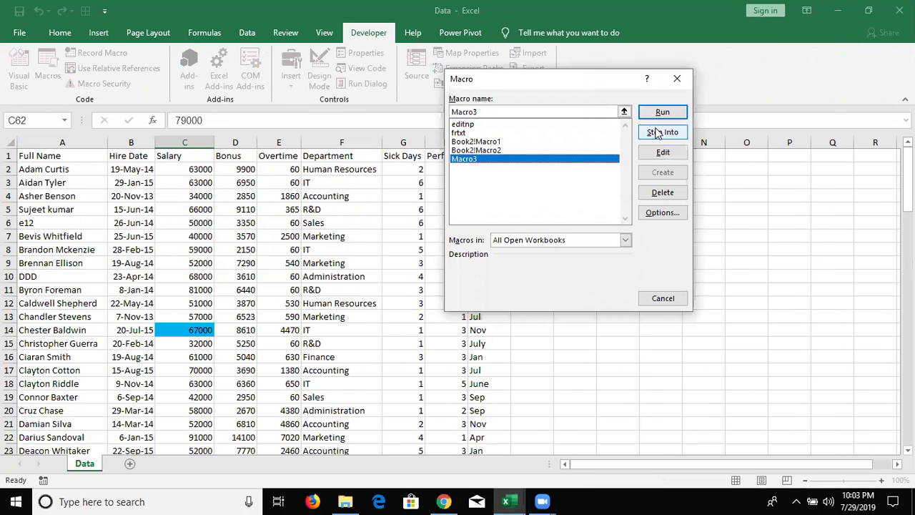
Open Macro3's code and delete its two Selection.AutoFilter lines
left_click(664, 153)
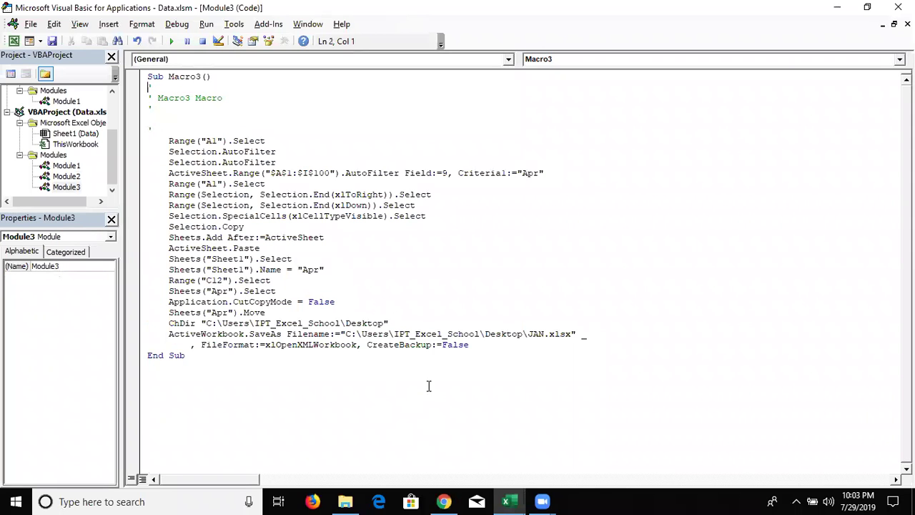
left_click(148, 355)
key("Return")
key("Return")
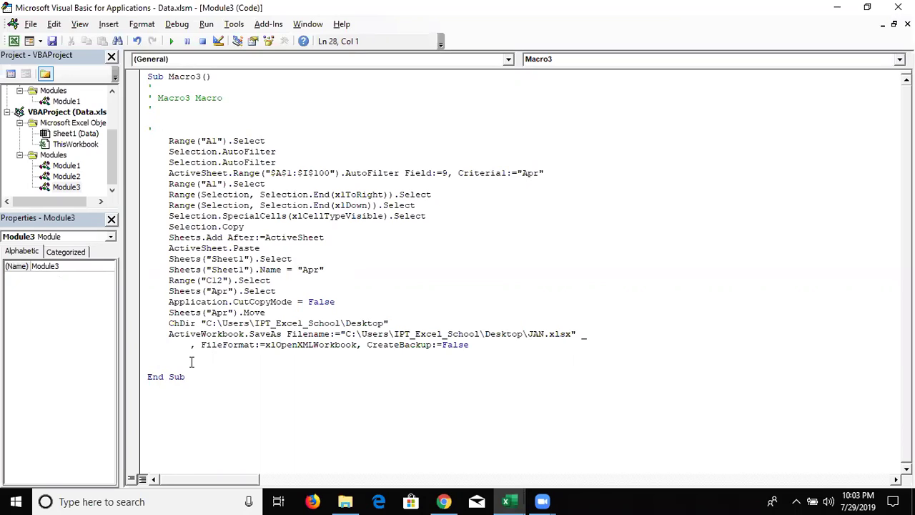
left_click(167, 140)
key("Down")
key("shift+Down")
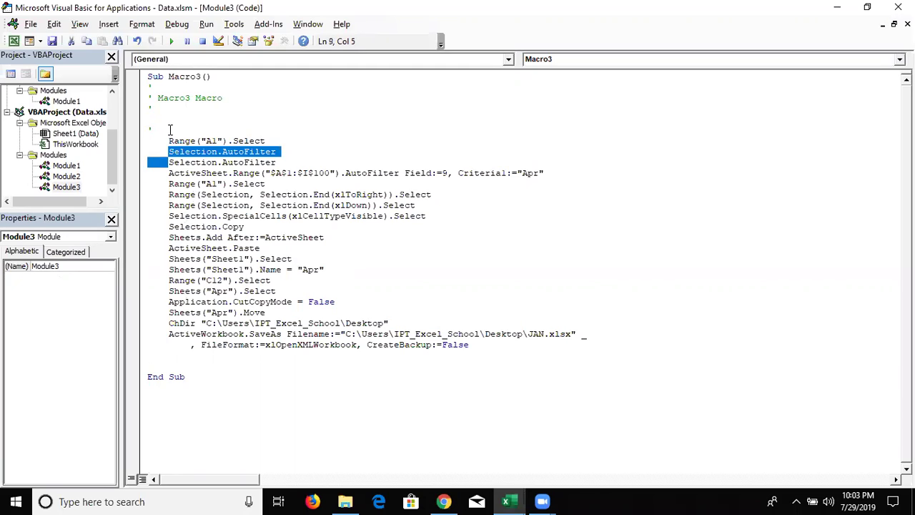
key("shift+Down")
key("shift+Left")
key("shift+Left")
key("shift+Left")
key("shift+Left")
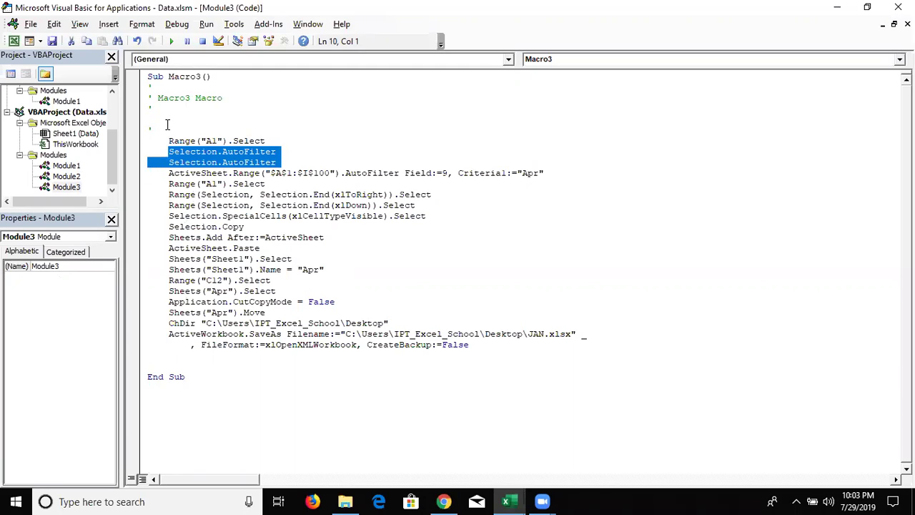
key("Delete")
key("Delete")
key("Delete")
key("Delete")
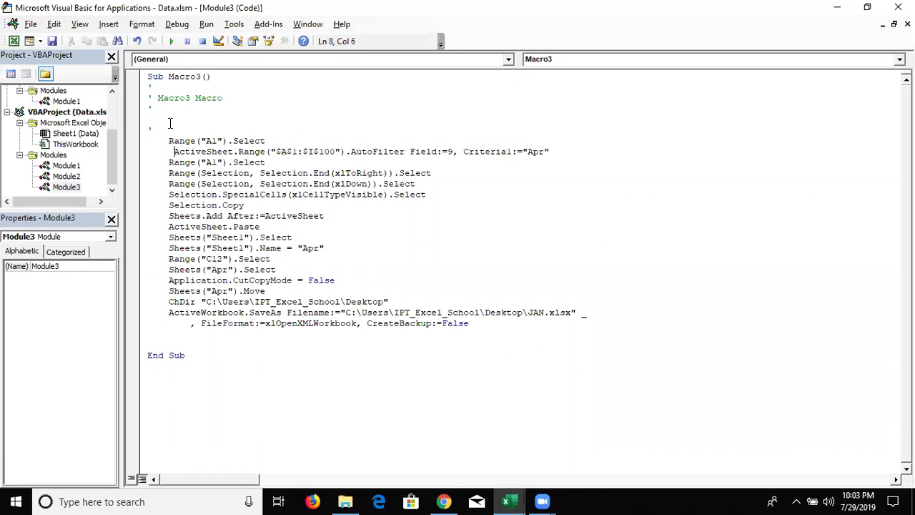
Check in Excel how filters toggle from cell A1, then return to the code
key("Right")
key("Right")
key("shift+Right")
key("shift+Right")
key("shift+Right")
key("shift+Right")
key("shift+Right")
key("shift+Right")
key("shift+Right")
key("shift+Right")
key("shift+Right")
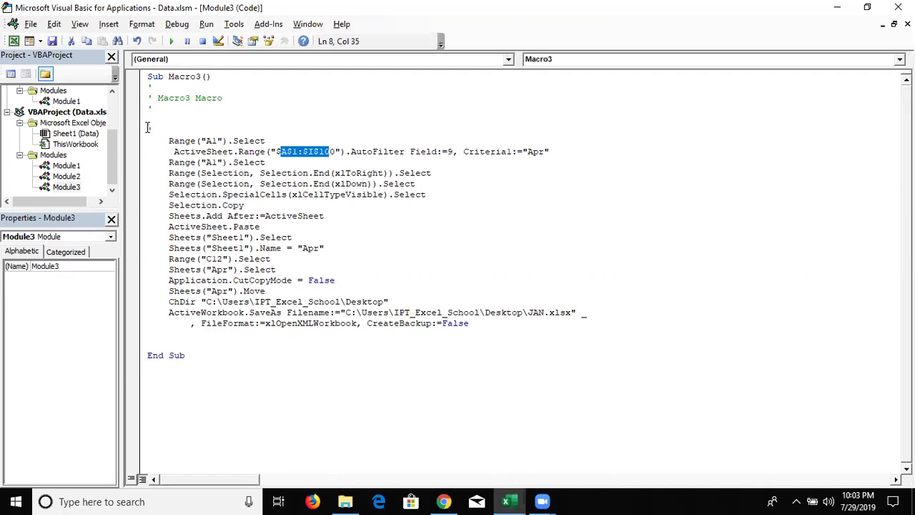
key("alt+Tab")
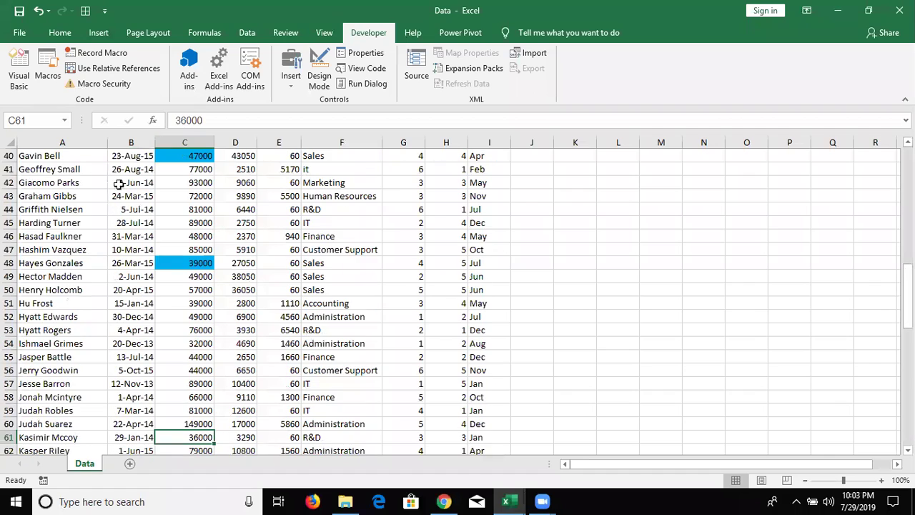
scroll(65, 182, "up", 7)
scroll(65, 181, "up", 2)
left_click(69, 184)
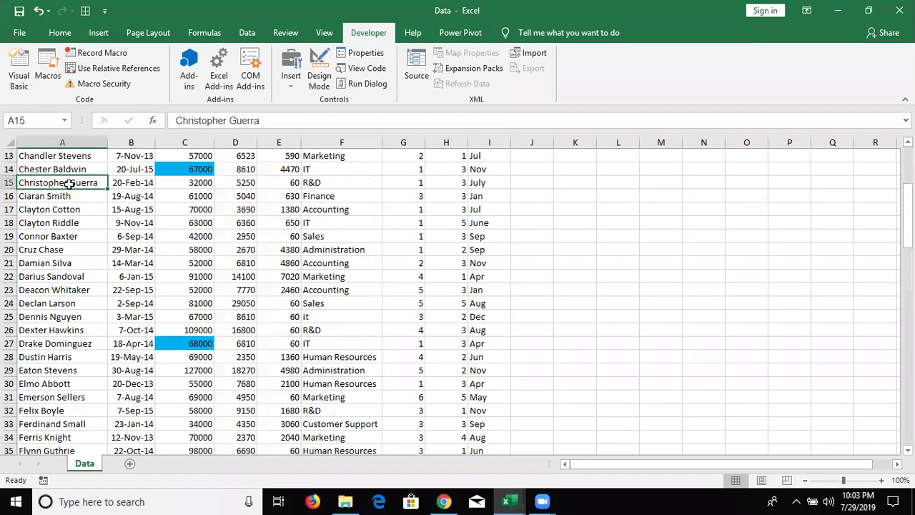
key("ctrl+Home")
key("ctrl+shift+l")
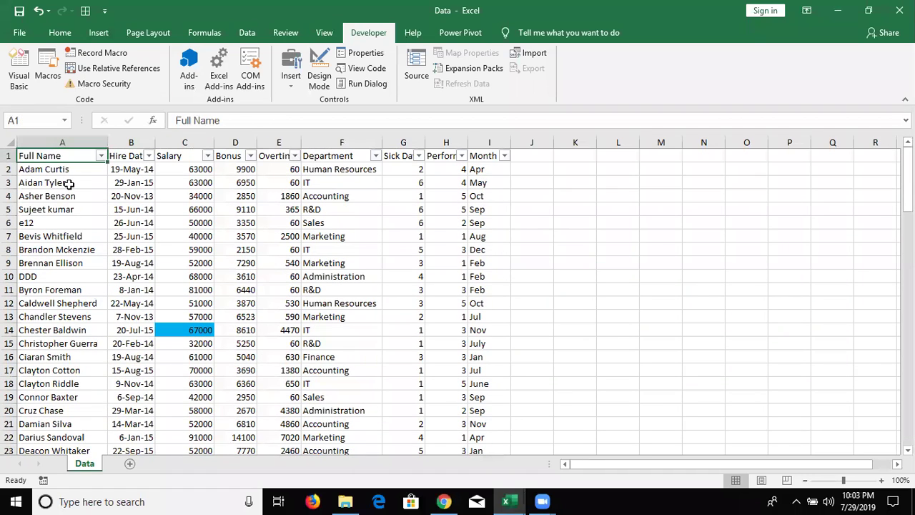
key("ctrl+shift+l")
key("alt+F11")
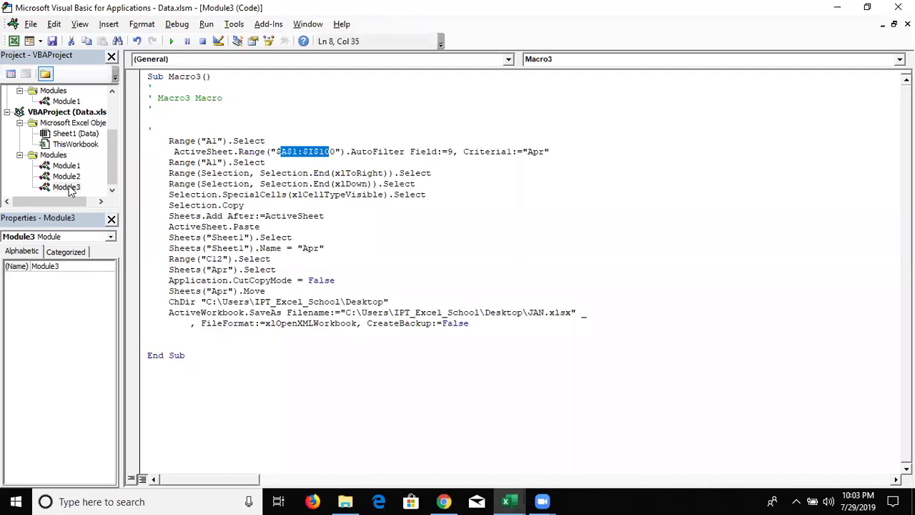
Cut the AutoFilter range down to $A$1 and highlight the two selection-extending Range lines
double_click(332, 152)
key("BackSpace")
key("BackSpace")
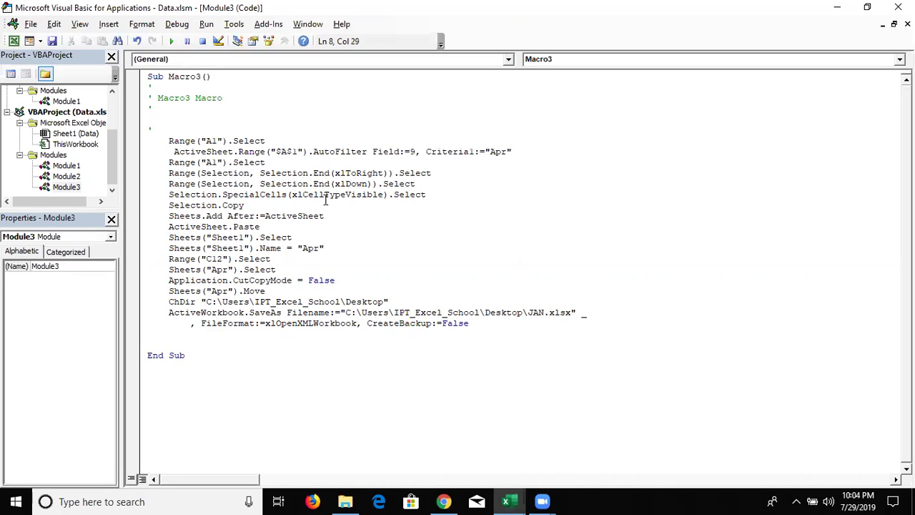
left_click(429, 183)
left_click_drag(170, 173, 441, 186)
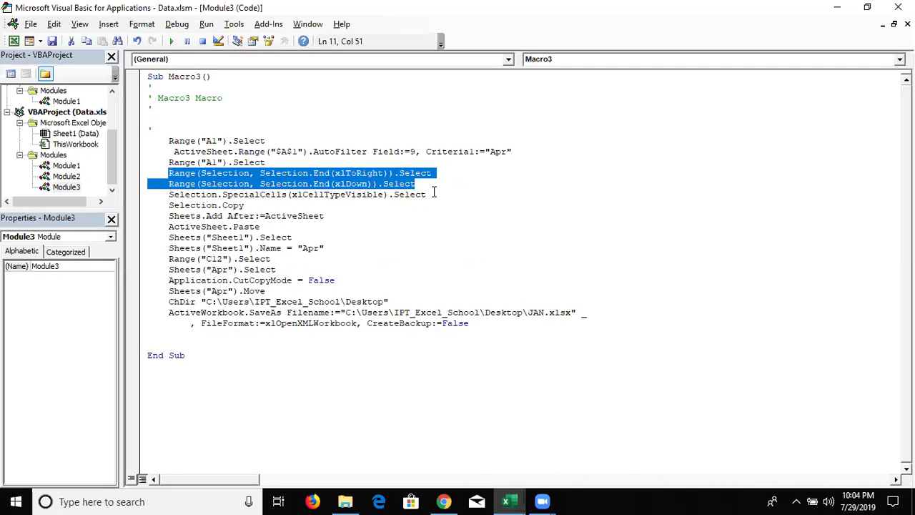
Review the SpecialCells, Sheets.Add and ActiveSheet.Paste lines of Macro3
double_click(241, 197)
double_click(326, 195)
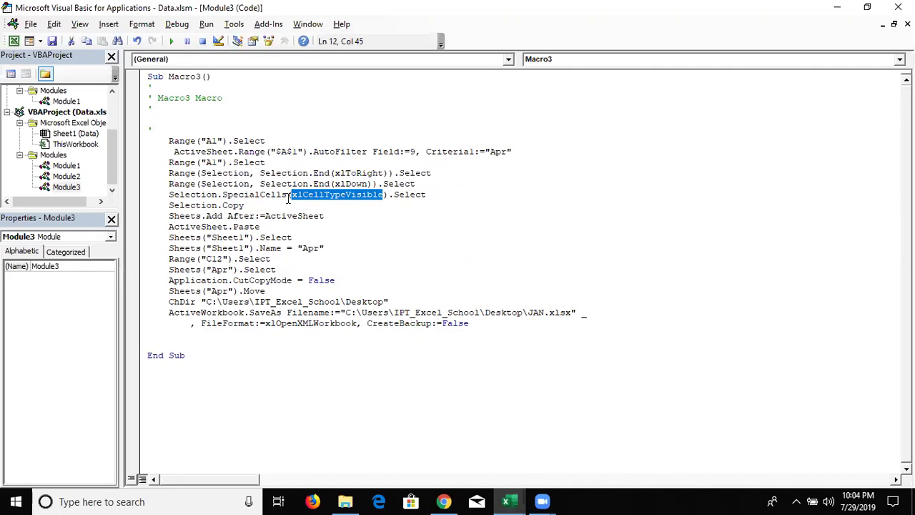
left_click(283, 199)
double_click(213, 215)
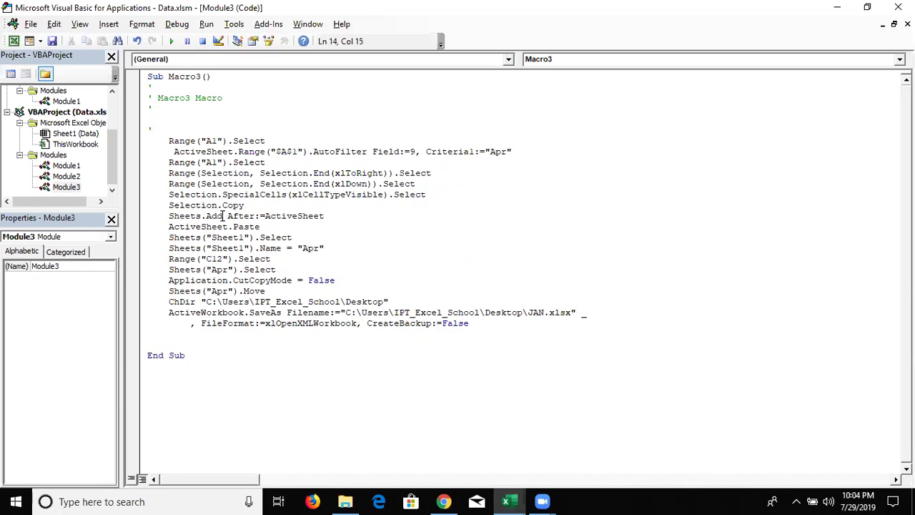
left_click(266, 215)
double_click(266, 216)
left_click(260, 226)
double_click(260, 226)
Delete the Sheets("Sheet1").Select statement
left_click_drag(162, 239, 300, 237)
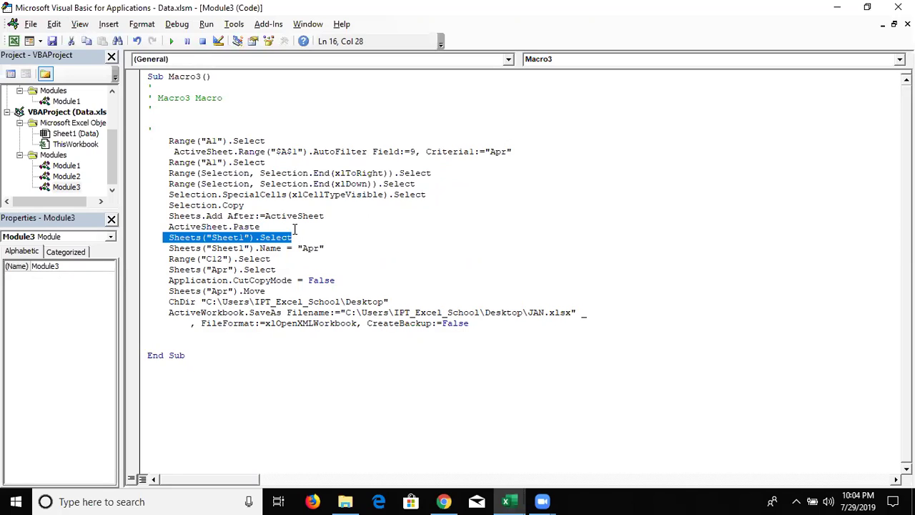
key("Up")
key("Up")
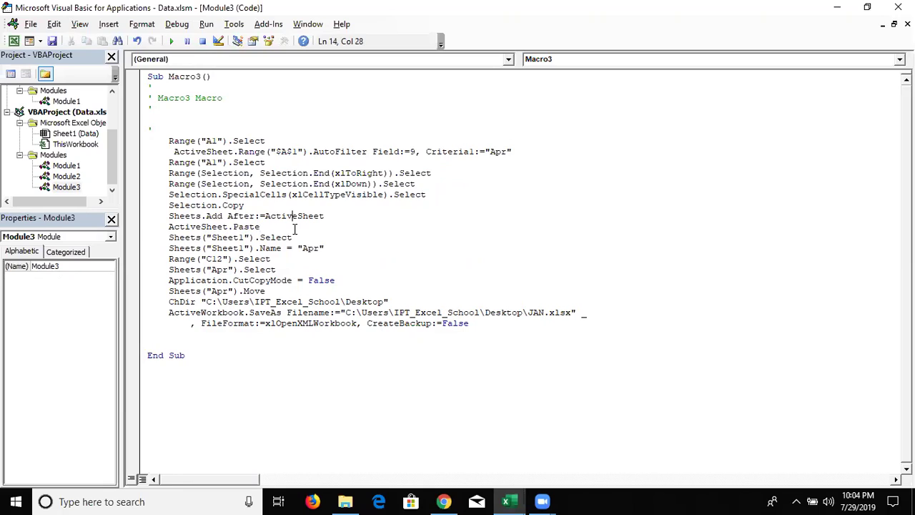
key("Down")
key("Down")
key("shift+Left")
key("shift+Left")
key("shift+Left")
key("shift+Left")
key("shift+Left")
key("shift+Left")
key("shift+Left")
key("shift+Left")
key("shift+Left")
key("shift+Left")
key("shift+Left")
key("shift+Left")
key("shift+Left")
key("Delete")
Copy ActiveSheet and select Sheets("Sheet1") in the .Name = "Apr" line to replace it
key("Down")
key("shift+Right")
key("shift+Right")
key("shift+Right")
key("shift+Right")
key("shift+Right")
key("shift+Right")
key("shift+Right")
key("shift+Right")
key("shift+Right")
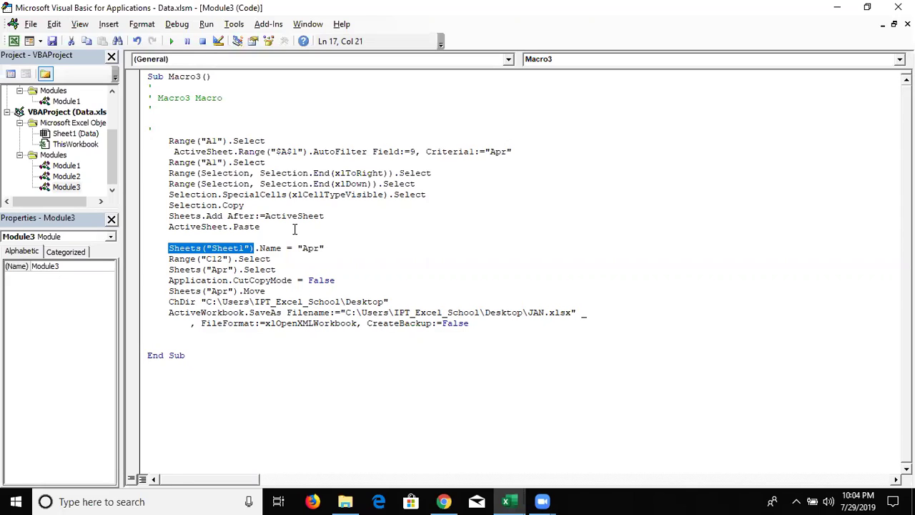
key("Up")
key("Up")
key("Down")
key("Left")
key("Left")
key("Left")
key("Left")
key("Left")
key("shift+Left")
key("shift+Left")
key("shift+Left")
key("shift+Left")
key("shift+Left")
key("shift+Left")
key("shift+Left")
key("shift+Left")
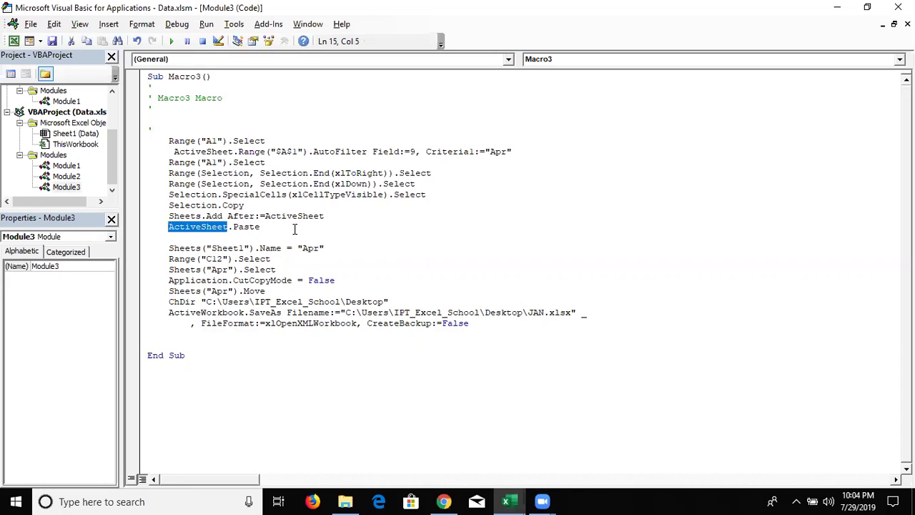
key("ctrl+c")
key("Down")
key("Down")
key("shift+Right")
key("shift+Right")
key("shift+Right")
key("shift+Right")
key("shift+Right")
key("shift+Right")
key("shift+Right")
key("shift+Right")
key("shift+Right")
key("shift+Right")
key("shift+Right")
key("shift+Right")
key("shift+Right")
key("shift+Right")
key("shift+Right")
Replace the hard-coded Sheets references with ActiveSheet and delete the two unneeded select lines
key("ctrl+v")
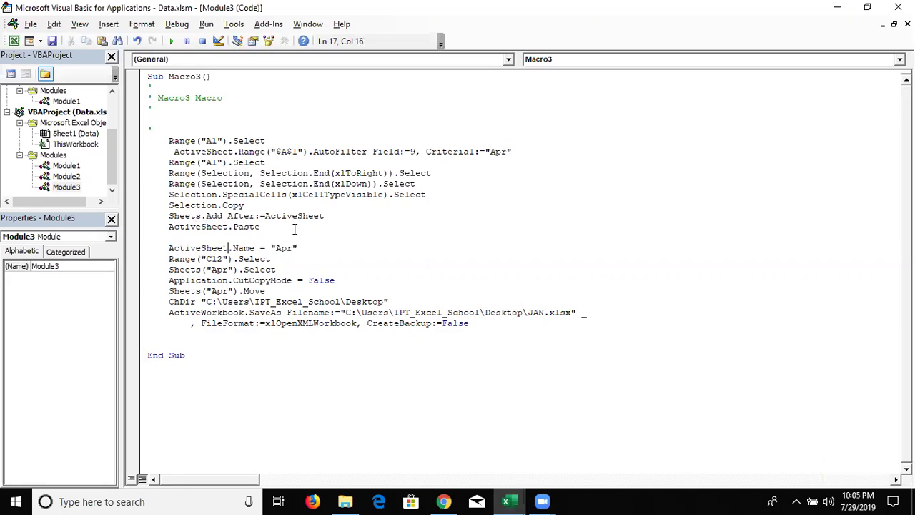
key("Down")
key("Down")
mouse_move(296, 258)
left_mouse_down()
mouse_move(244, 270)
mouse_move(170, 260)
left_mouse_up()
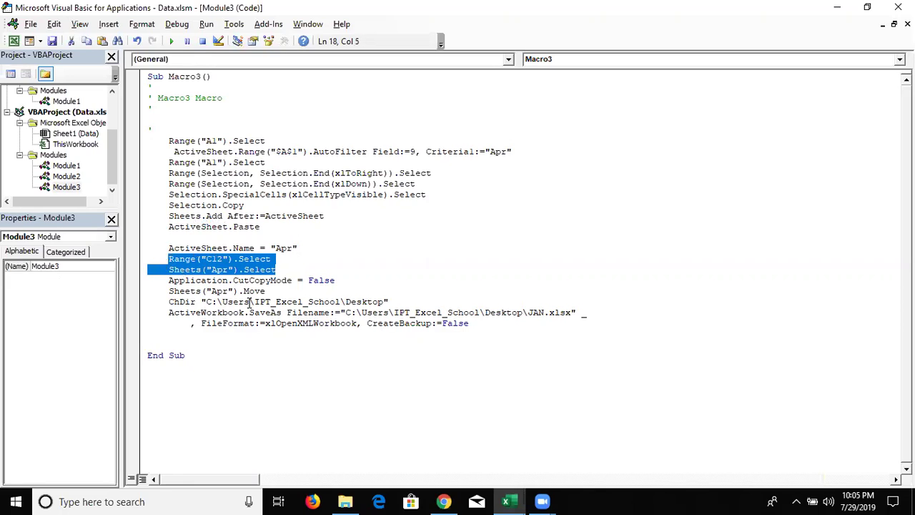
key("Delete")
key("Delete")
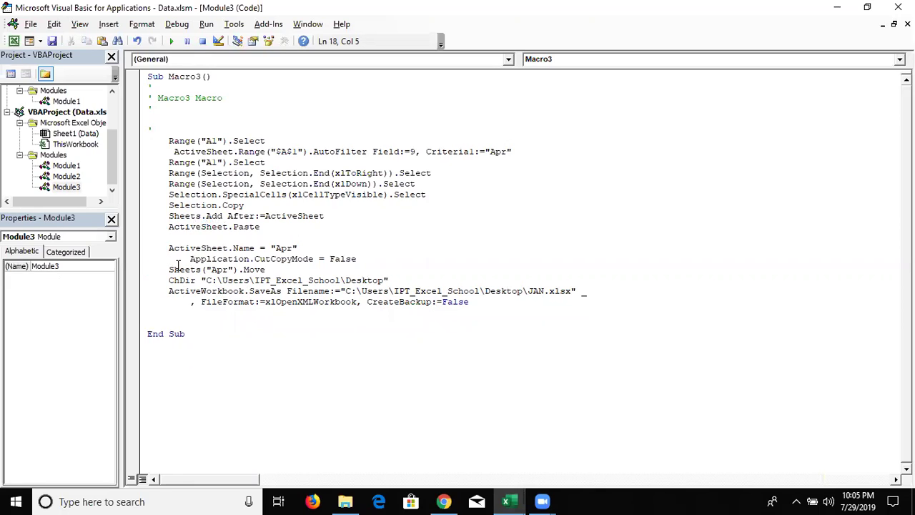
left_click_drag(169, 270, 240, 269)
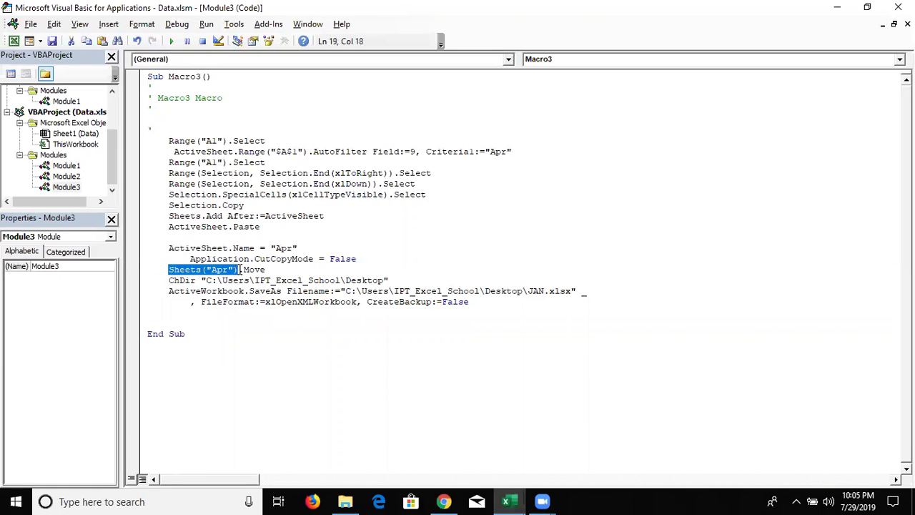
key("ctrl+v")
Delete the ChDir statement from Macro3
left_click(265, 321)
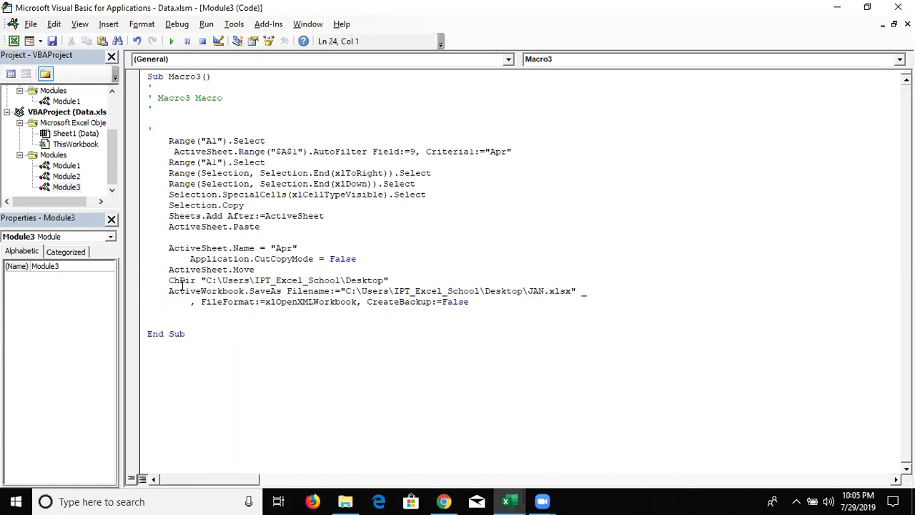
left_click_drag(174, 280, 198, 280)
left_click_drag(197, 280, 392, 280)
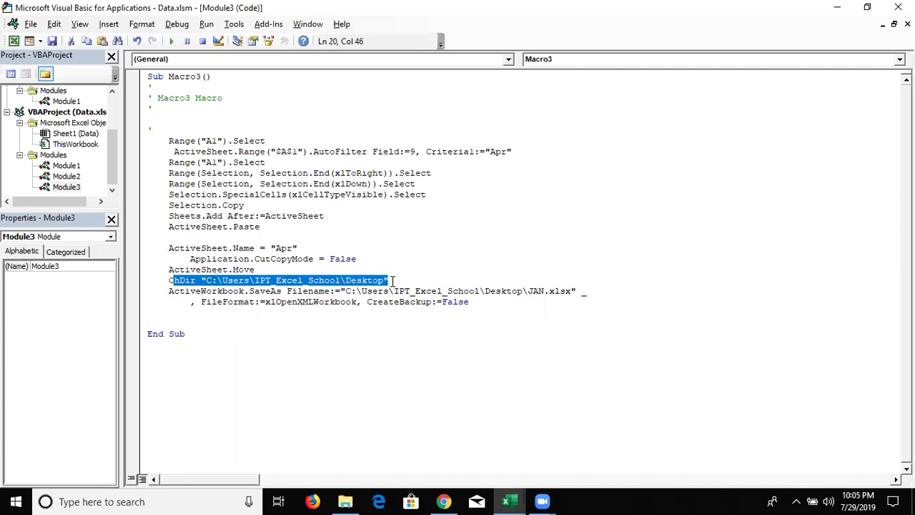
key("Delete")
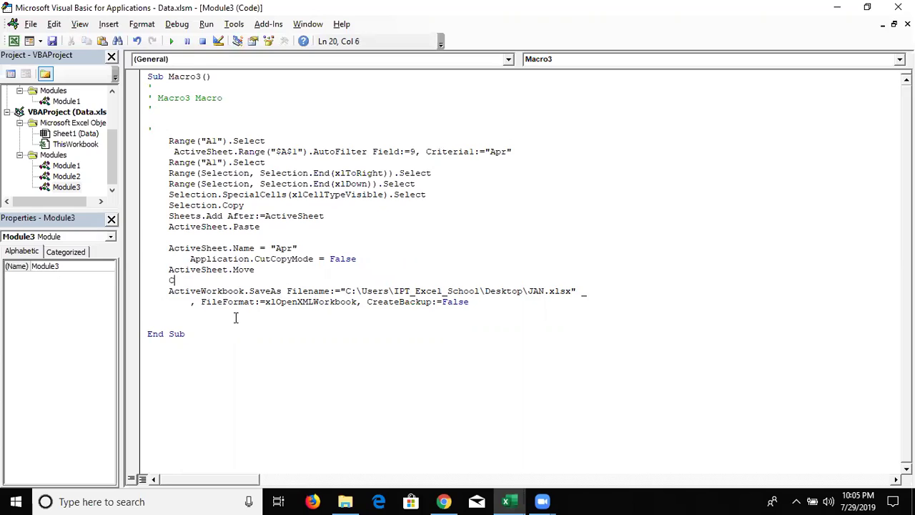
key("BackSpace")
Add an ActiveWorkbook.Close True statement on the line below the SaveAs line
left_click(233, 322)
left_click(249, 291)
left_click_drag(248, 291, 175, 301)
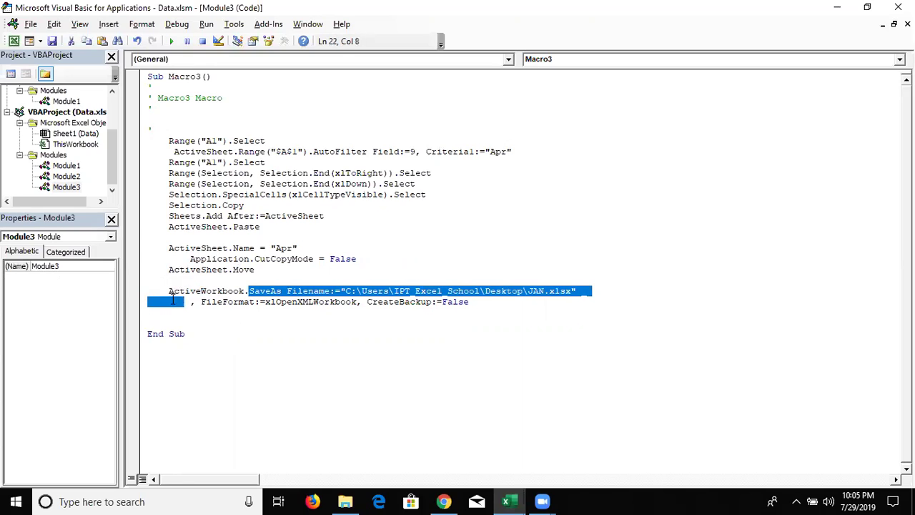
double_click(178, 292)
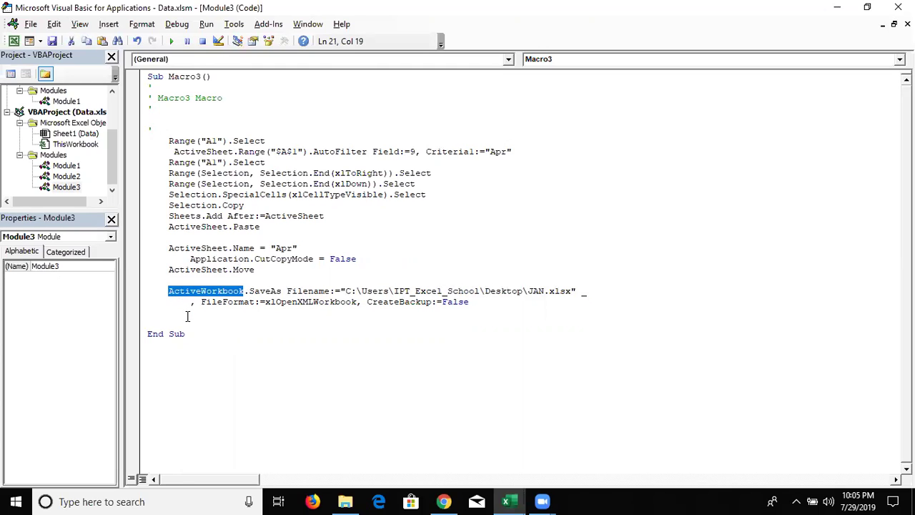
key("ctrl+c")
left_click(187, 316)
key("ctrl+v")
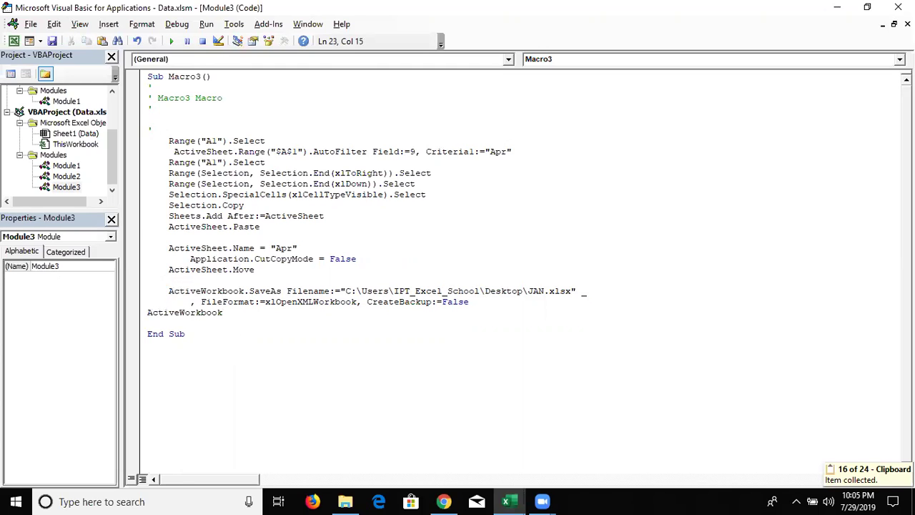
type(".cl")
key("Tab")
type("true")
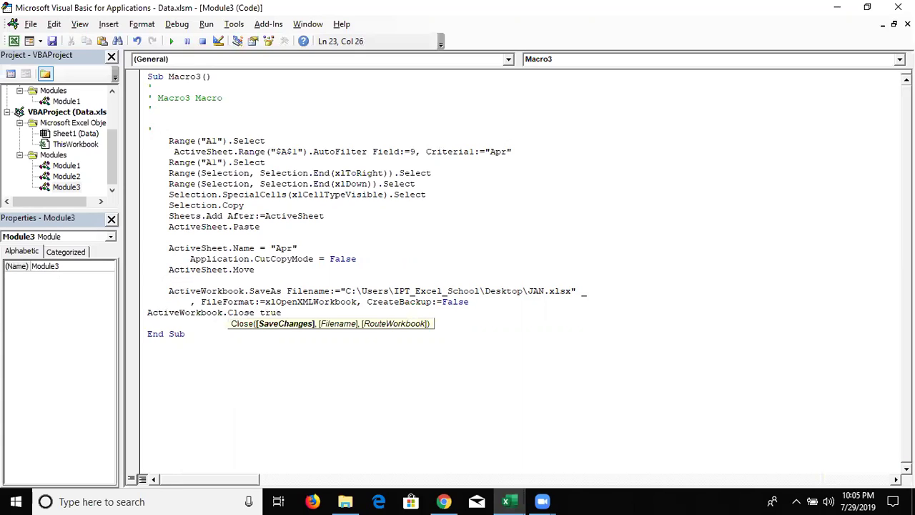
key("Return")
key("Left")
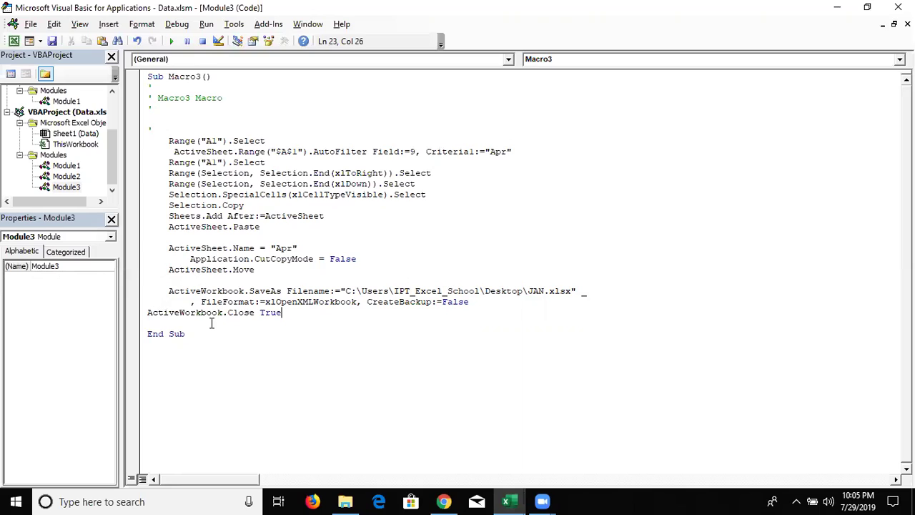
Change the AutoFilter range reference from $A$1 to A1
left_click(292, 151)
key("BackSpace")
key("Left")
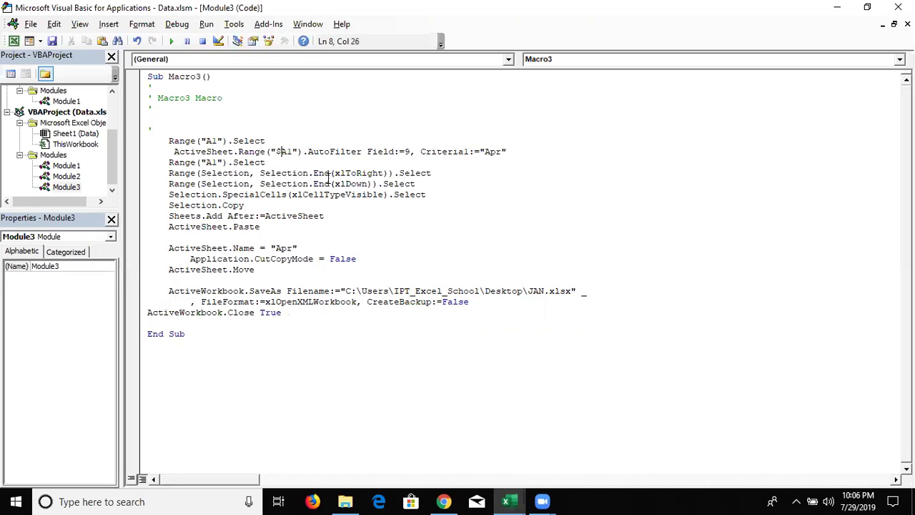
key("BackSpace")
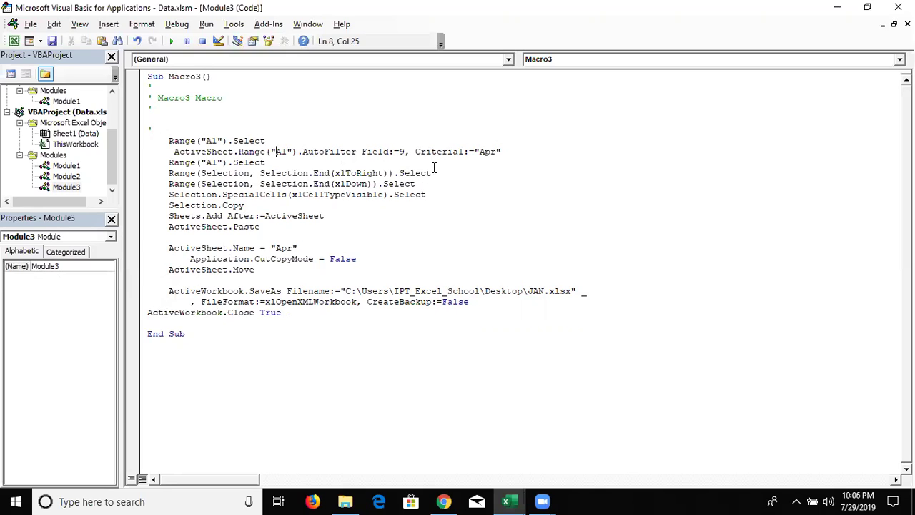
Review Macro3's code: the visible-cells, new-sheet, sheet-name, ActiveSheet and ActiveWorkbook lines, and the "Apr" criterion
left_click(276, 162)
left_click(169, 172)
left_click(170, 194)
left_click(169, 205)
left_click(170, 215)
left_click(169, 248)
double_click(176, 270)
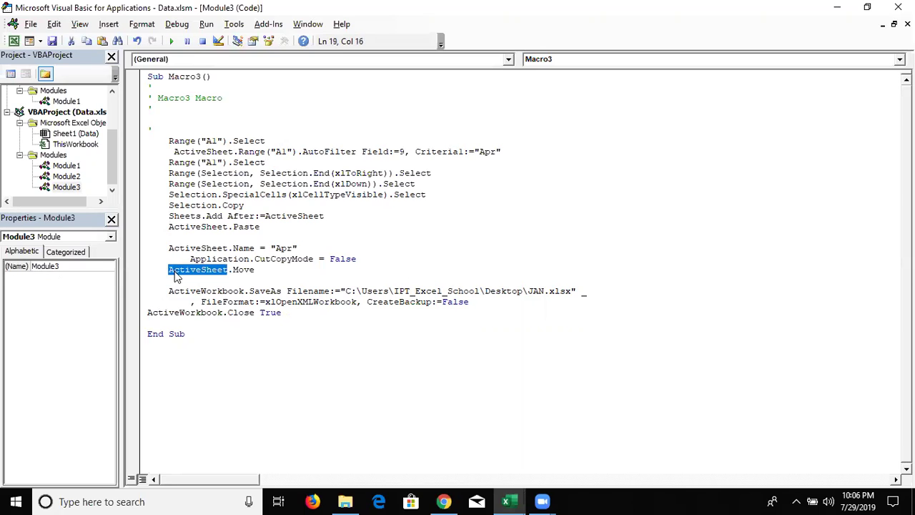
double_click(188, 295)
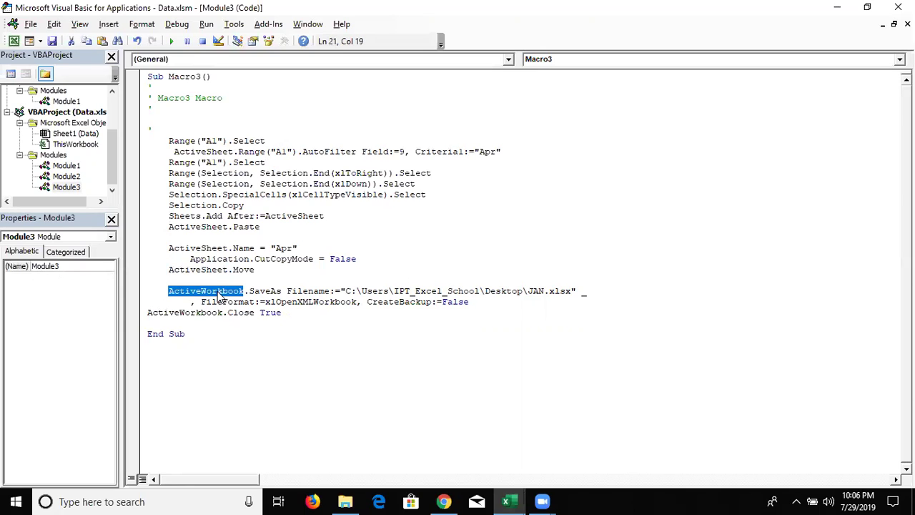
mouse_move(285, 313)
left_mouse_down()
mouse_move(184, 279)
mouse_move(159, 145)
left_mouse_up()
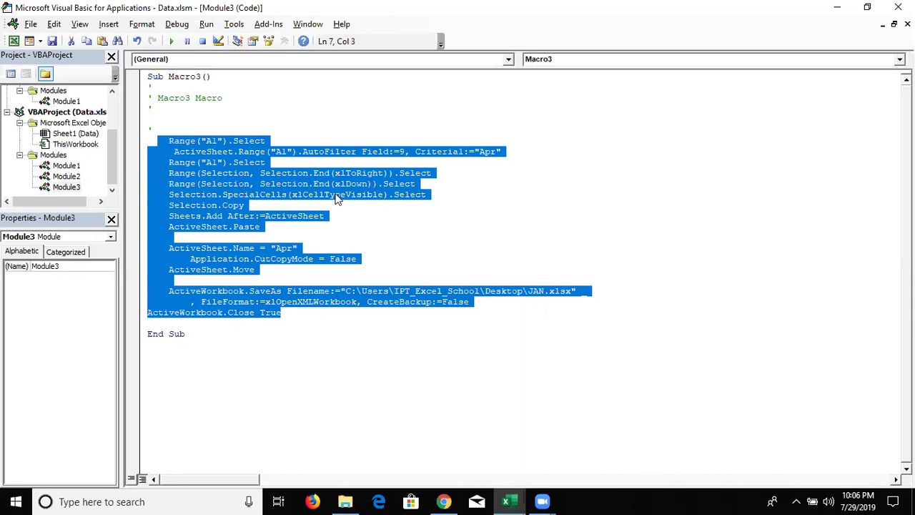
left_click(510, 173)
left_click_drag(501, 151, 474, 152)
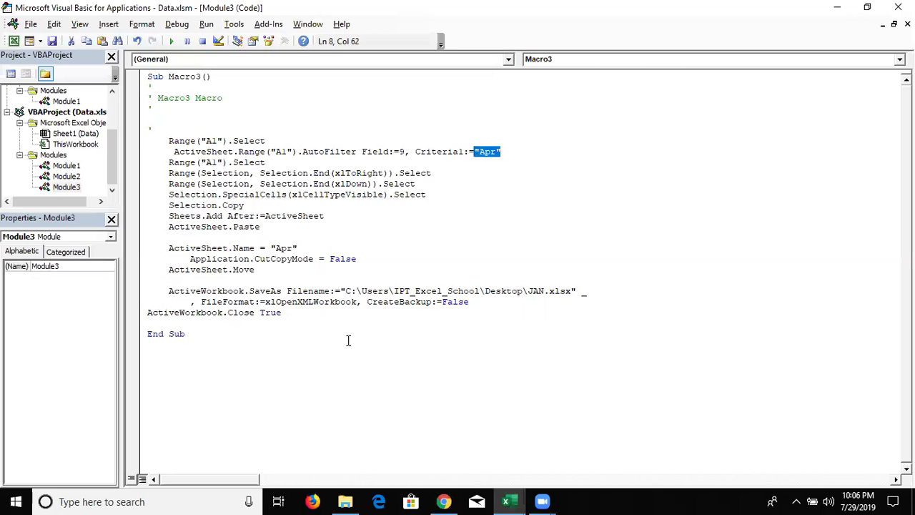
Insert a blank line above the first Range statement
left_click(170, 141)
key("Return")
key("Return")
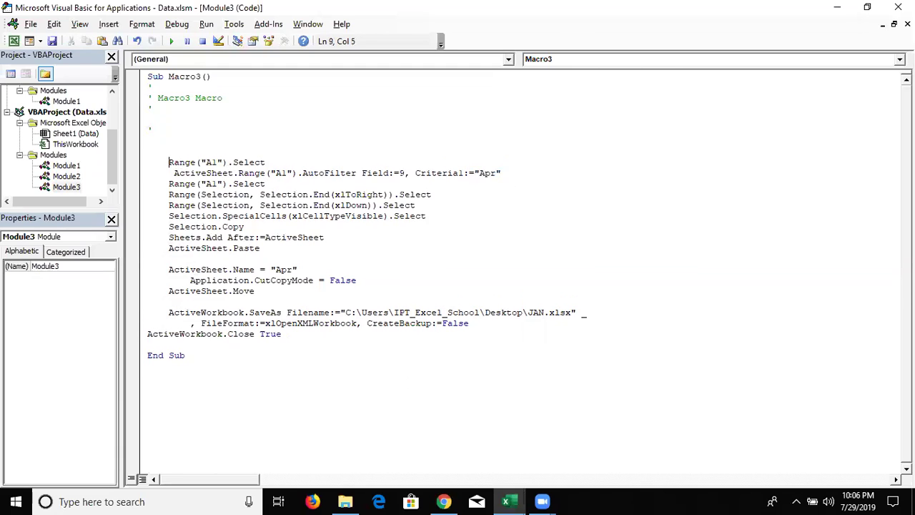
key("Up")
Add m = InputBox("Please Enter Month Name") and use m as the AutoFilter criterion instead of "Apr"
type("m=inputbox")
type("(\"Please Enter Month Name")
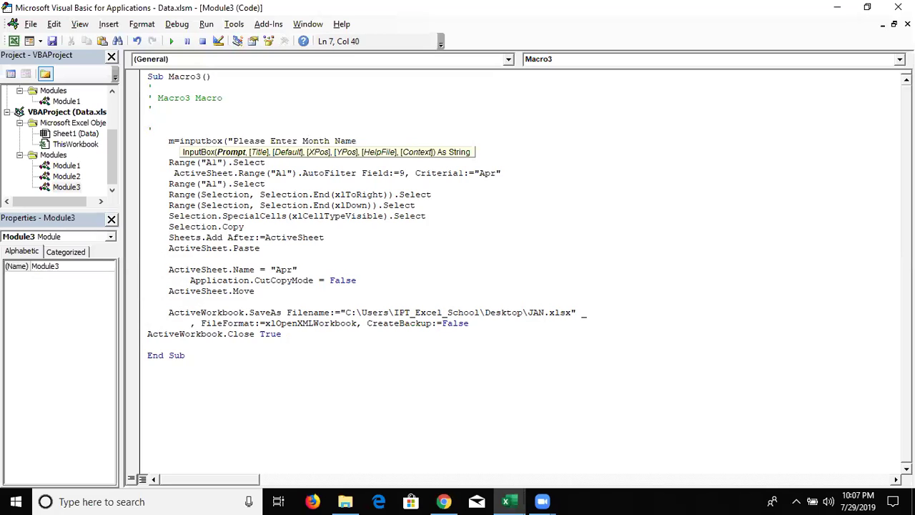
type("\"")
type(")")
key("Return")
left_click_drag(506, 174, 474, 175)
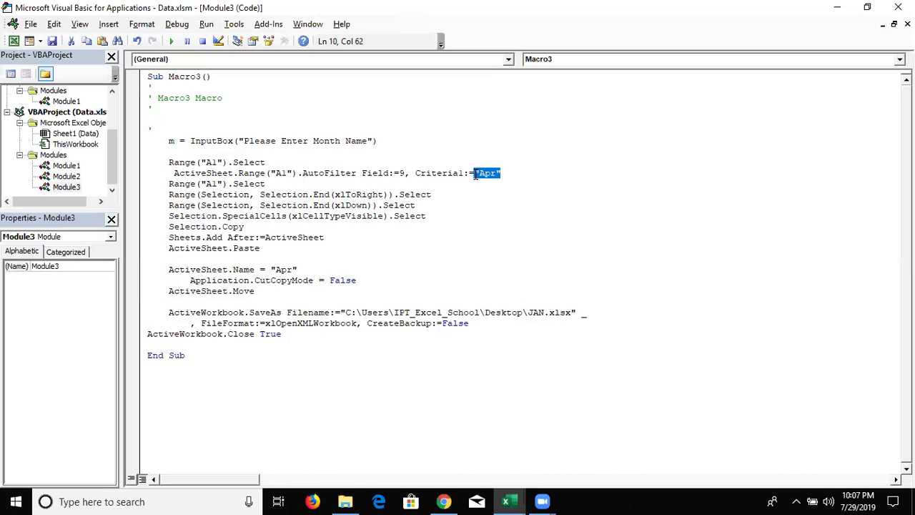
type("m")
left_click(460, 235)
Replace "Apr" with m in the ActiveSheet.Name line
left_click_drag(298, 269, 271, 269)
type("m")
left_click(365, 335)
left_click(169, 142)
double_click(170, 143)
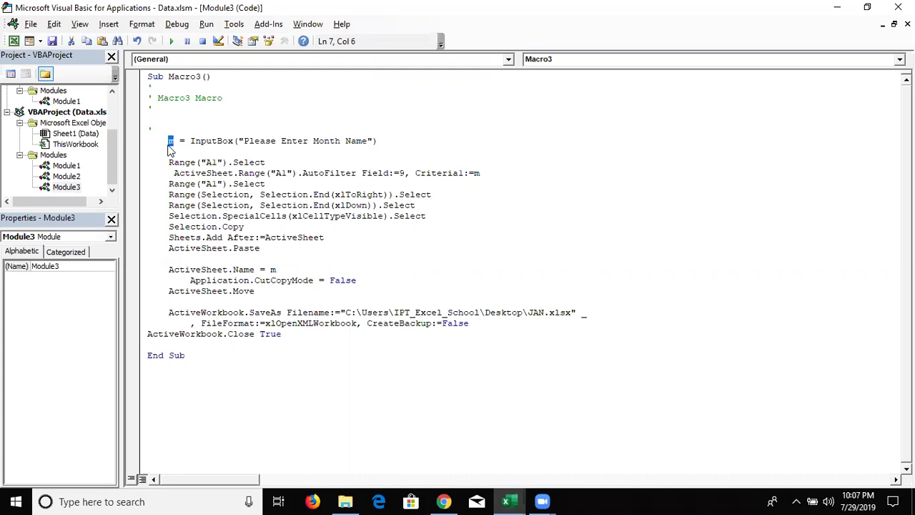
Review where the month variable m is used: the InputBox line, filter criterion and sheet name
key("Right")
key("Right")
key("Right")
key("Right")
key("shift+Left")
key("shift+Right")
key("shift+Right")
key("shift+Right")
key("shift+Right")
key("shift+Right")
key("shift+Right")
key("shift+Right")
key("shift+Right")
key("shift+Right")
key("shift+Right")
key("Left")
key("Left")
key("Left")
key("Left")
key("shift+Left")
double_click(477, 173)
left_click(270, 269)
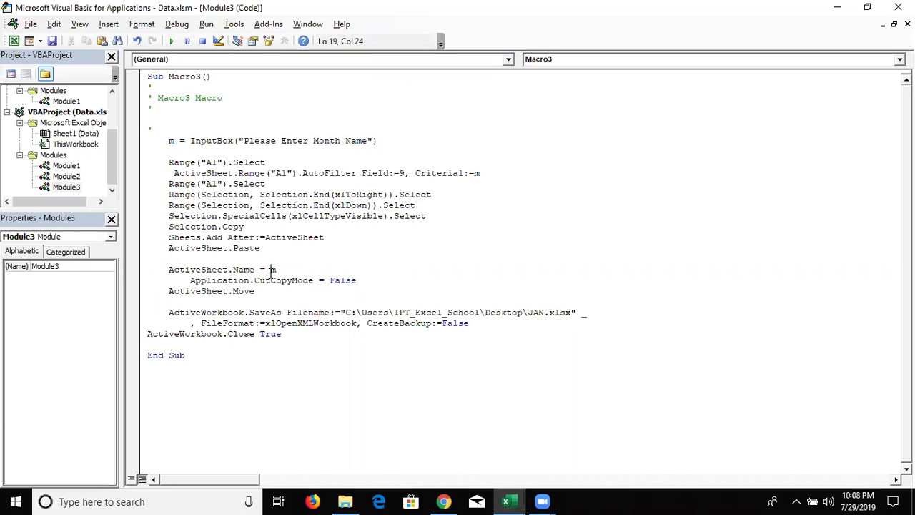
Replace JAN in the SaveAs filename so it reads "...\Desktop\" & m & ".xlsx"
double_click(537, 313)
type("m")
left_click(536, 356)
left_click(527, 313)
type("\" ")
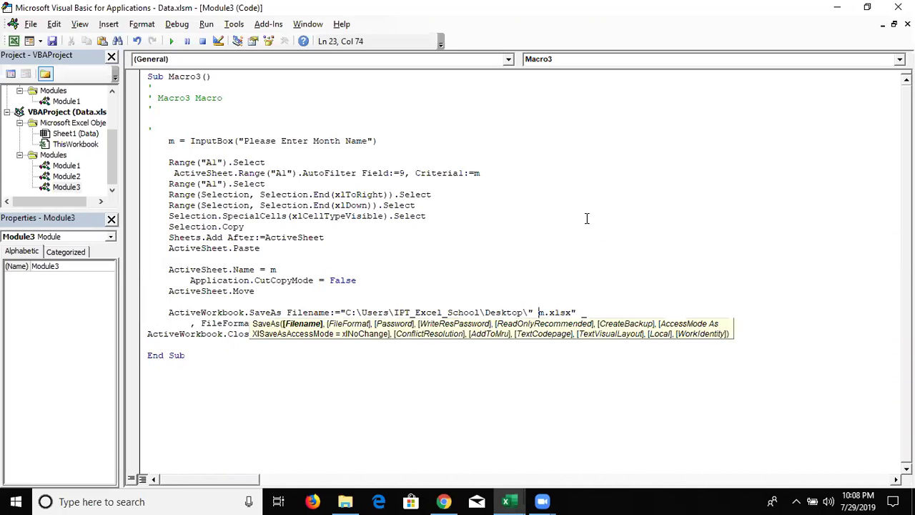
type("&")
key("Delete")
type("m ")
type("\"")
key("Left")
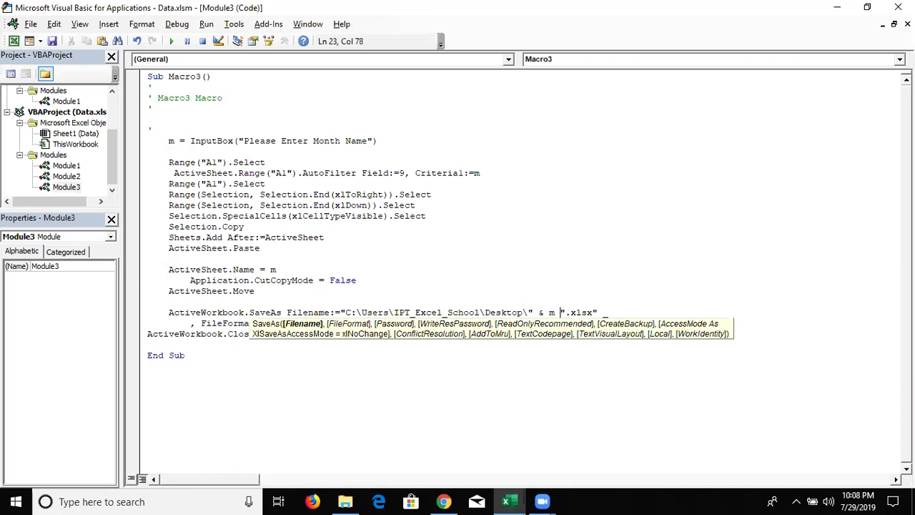
type("&")
left_click(593, 398)
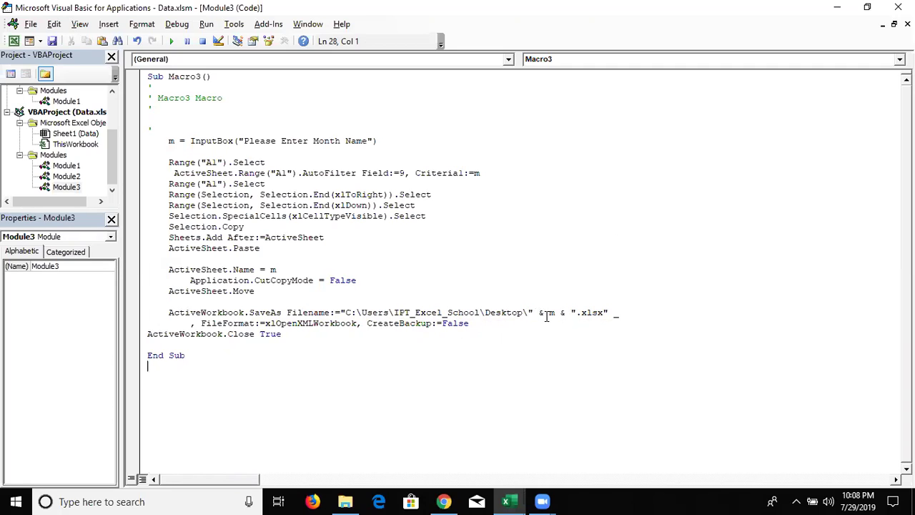
Check the Desktop path, m and ".xlsx" parts of the new SaveAs filename
left_click_drag(536, 312, 358, 312)
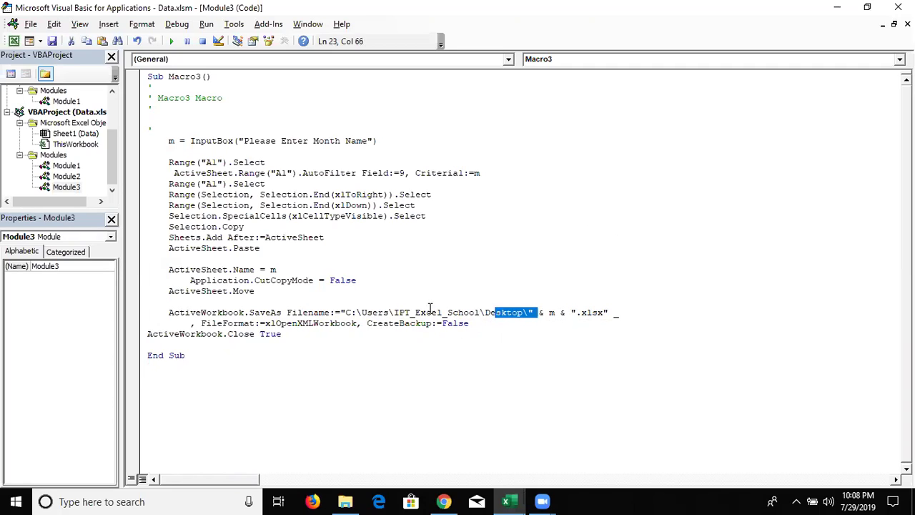
double_click(551, 312)
left_click_drag(571, 312, 610, 313)
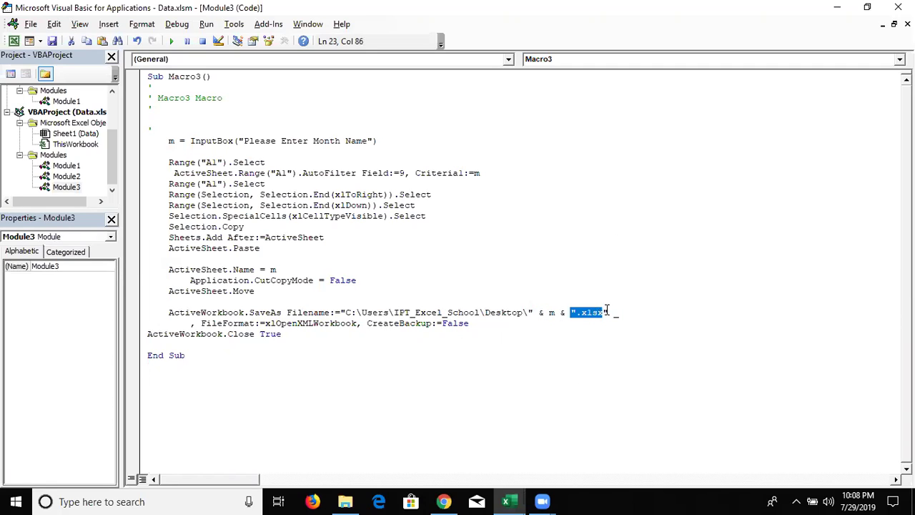
Return to Excel, check Macro Security, and select Macro3 in the Macros list
left_click(506, 354)
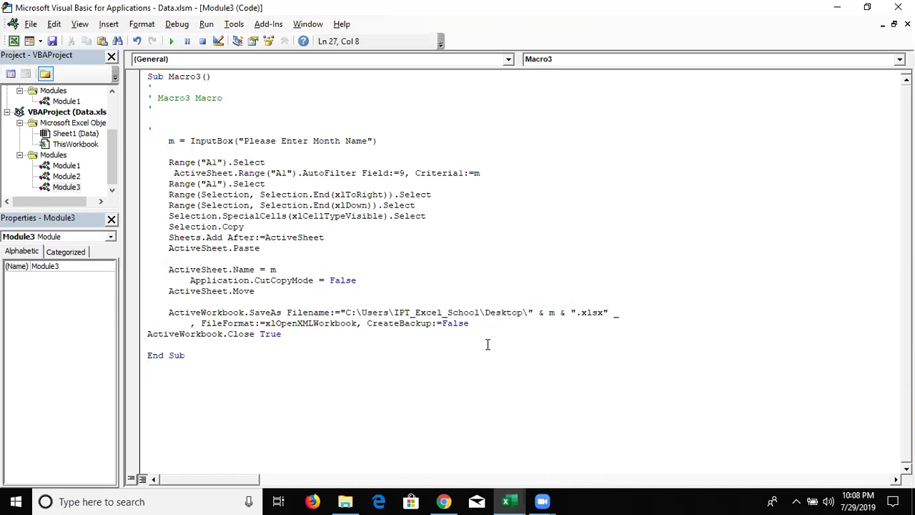
key("alt+F11")
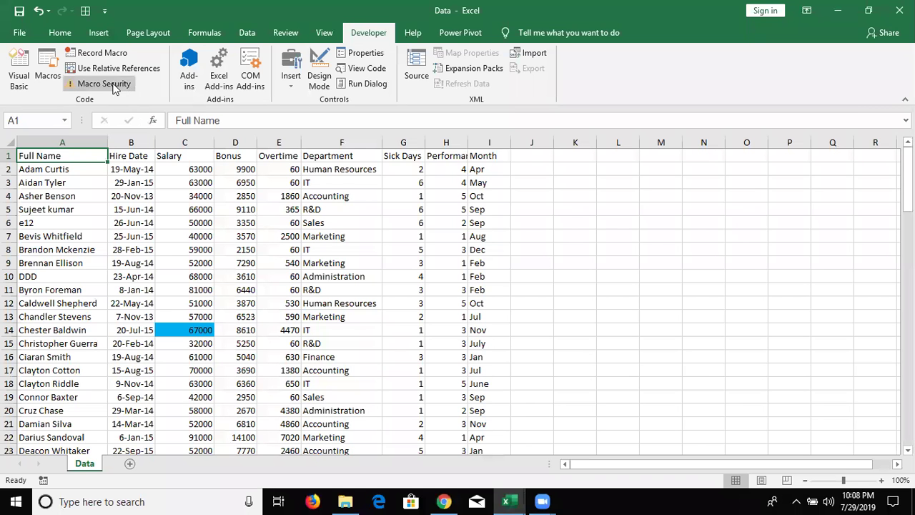
left_click(103, 84)
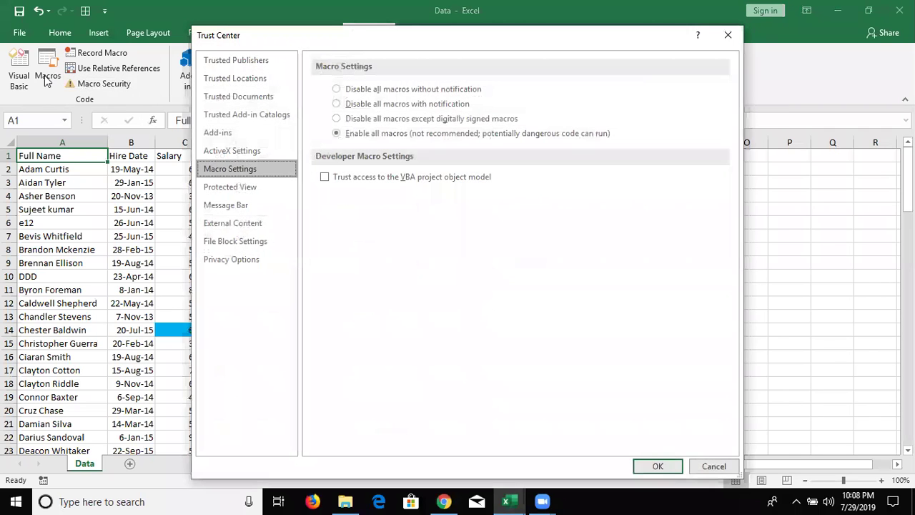
left_click(46, 77)
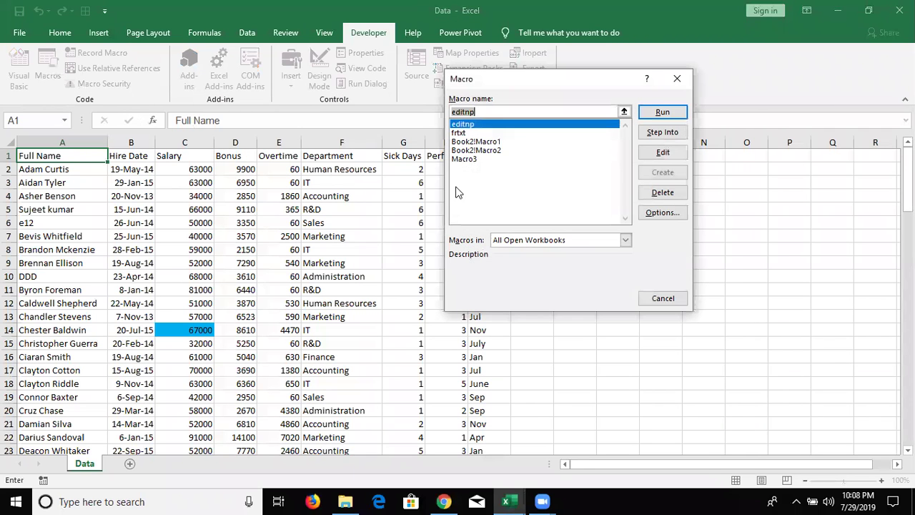
key("Escape")
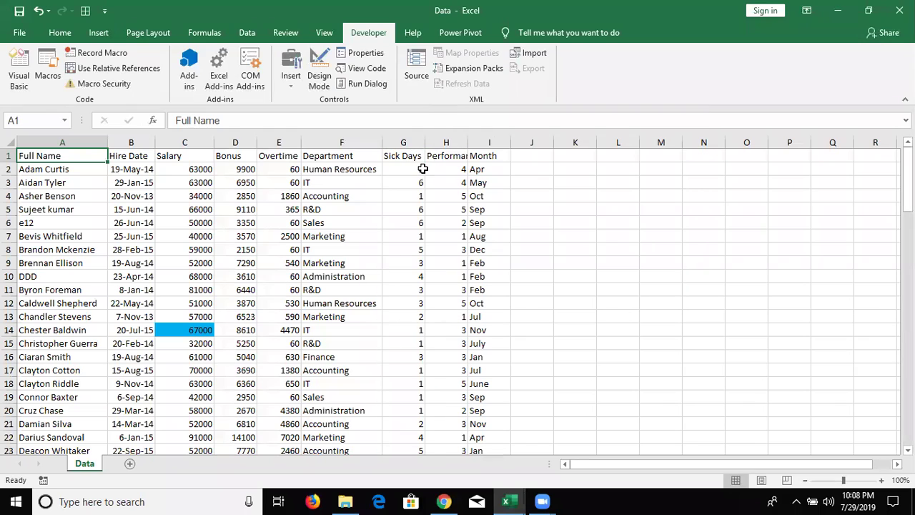
left_click(48, 72)
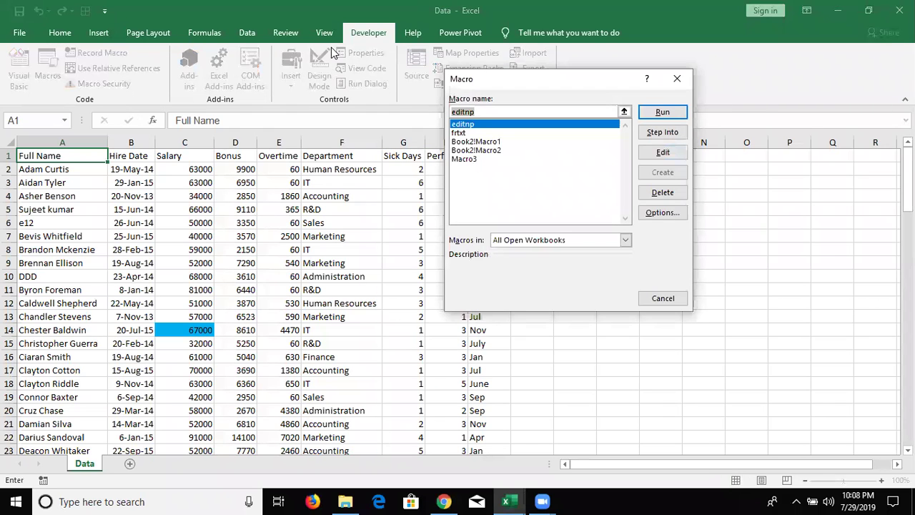
left_click(526, 160)
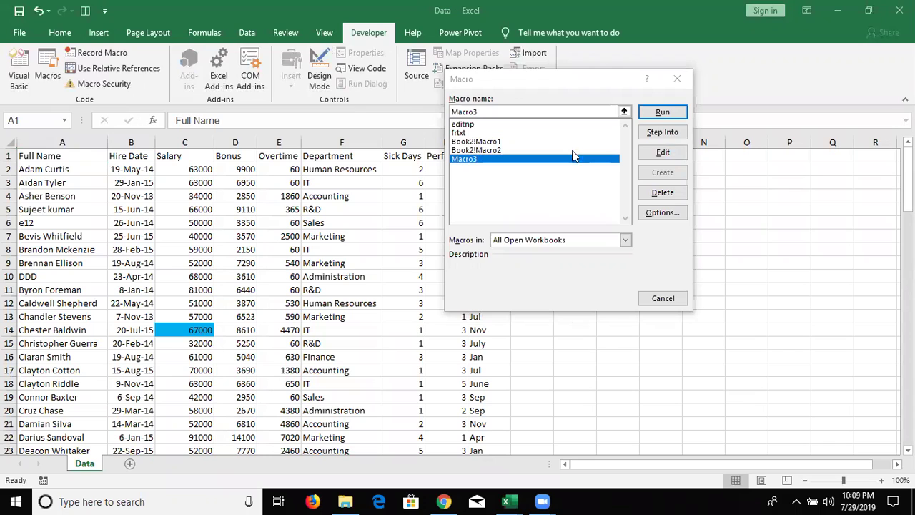
Run Macro3 and enter Jun as the month
left_click(657, 114)
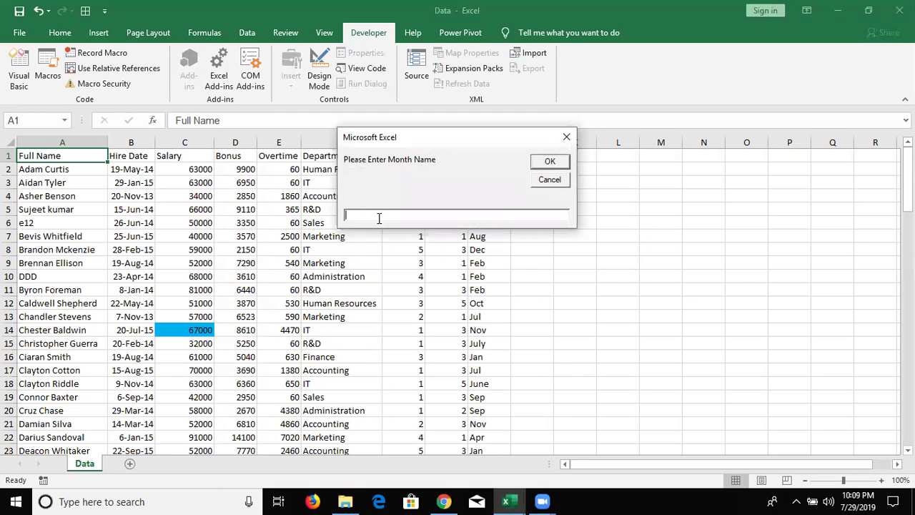
type("Jun")
left_click(543, 164)
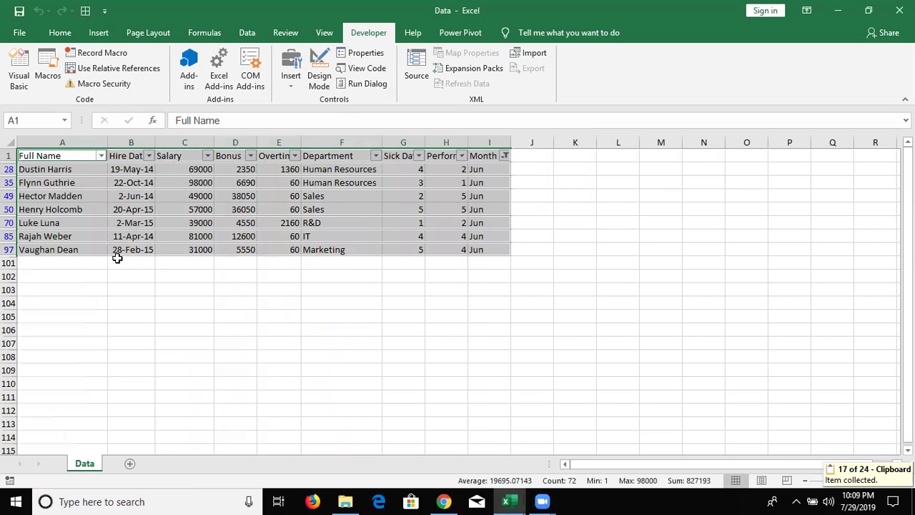
Open the Jun workbook saved on the Desktop to check the June rows
key("super+d")
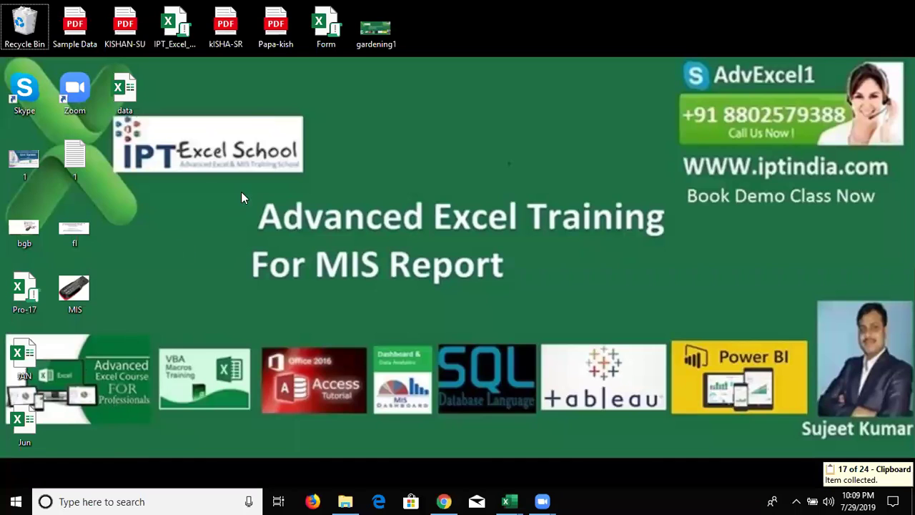
left_click(78, 172)
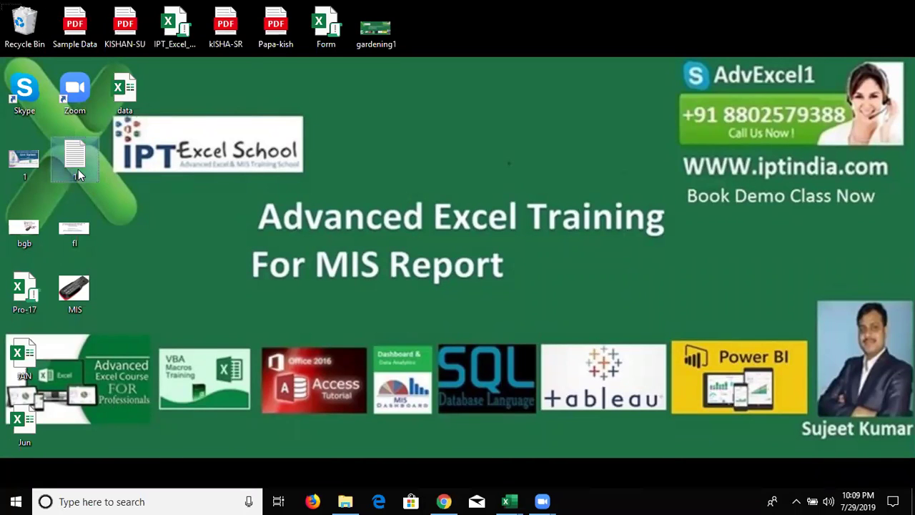
double_click(25, 422)
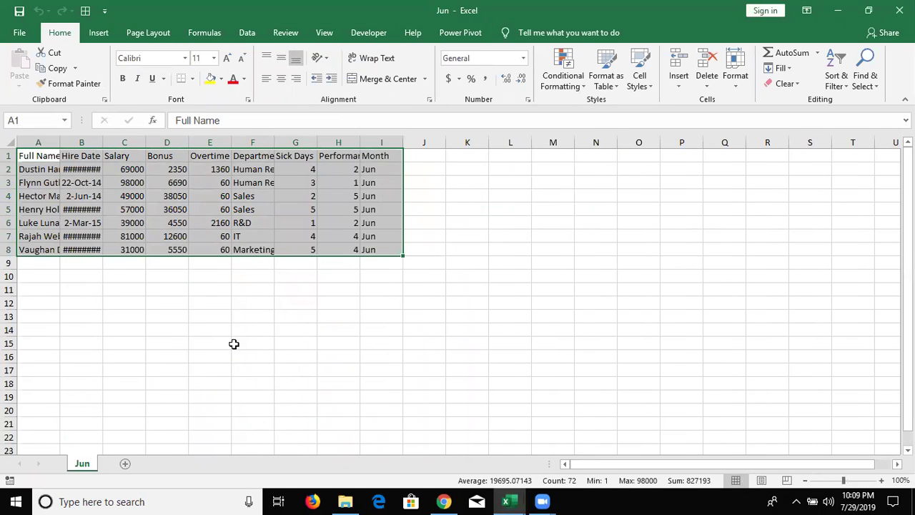
left_click(238, 346)
Close the Jun workbook and add a blank line before End Sub in Macro3
left_click(899, 10)
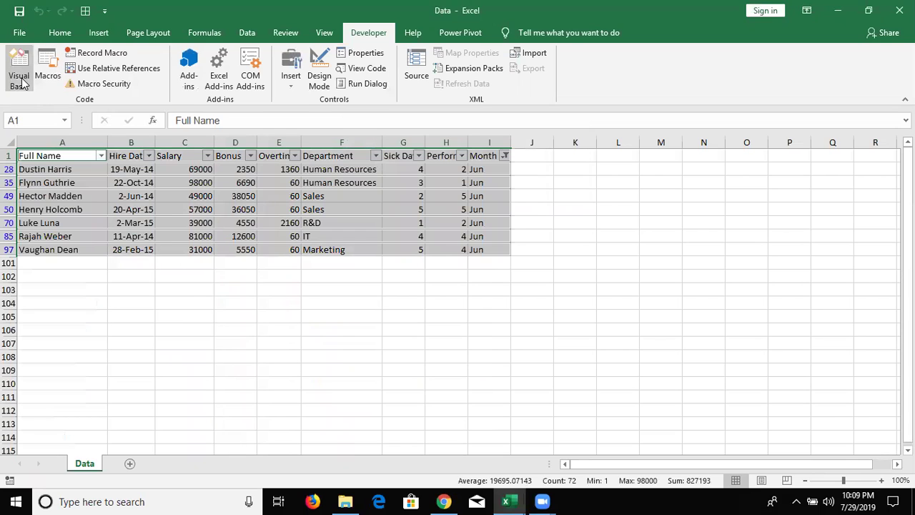
left_click(19, 75)
left_click(147, 346)
key("Return")
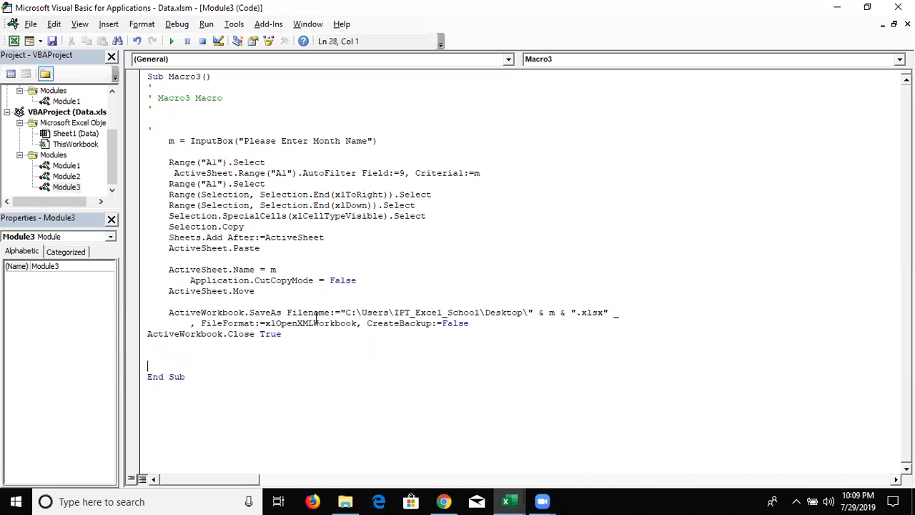
Walk through Macro3's code, marking the InputBox and ActiveSheet.Name lines
key("Up")
key("Up")
key("Up")
key("Up")
key("Up")
key("Up")
key("Down")
key("Down")
key("Down")
key("Down")
key("Right")
key("Right")
key("Right")
key("shift+Down")
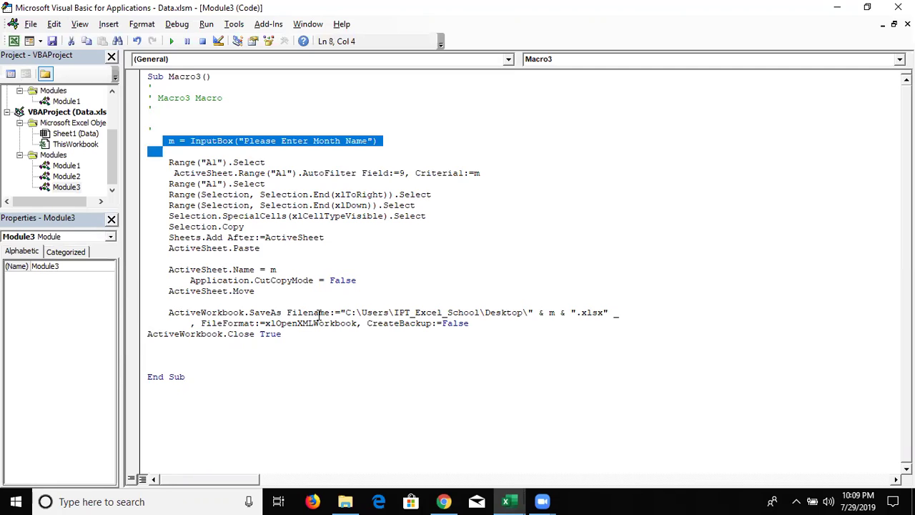
key("Down")
key("Down")
key("Down")
key("Down")
key("Down")
key("Down")
key("Down")
key("shift+Right")
key("shift+Right")
key("shift+Right")
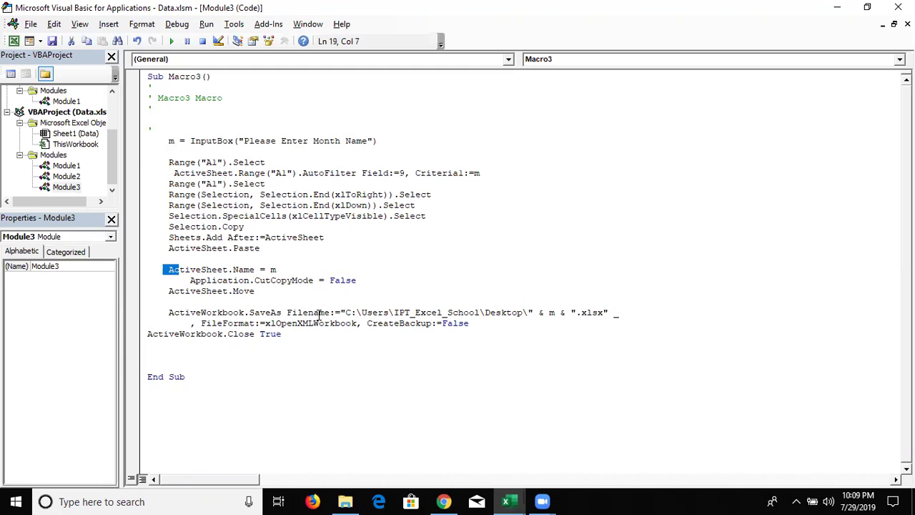
Remove the extra indent before Application.CutCopyMode = False and switch back to Excel
key("Down")
key("Left")
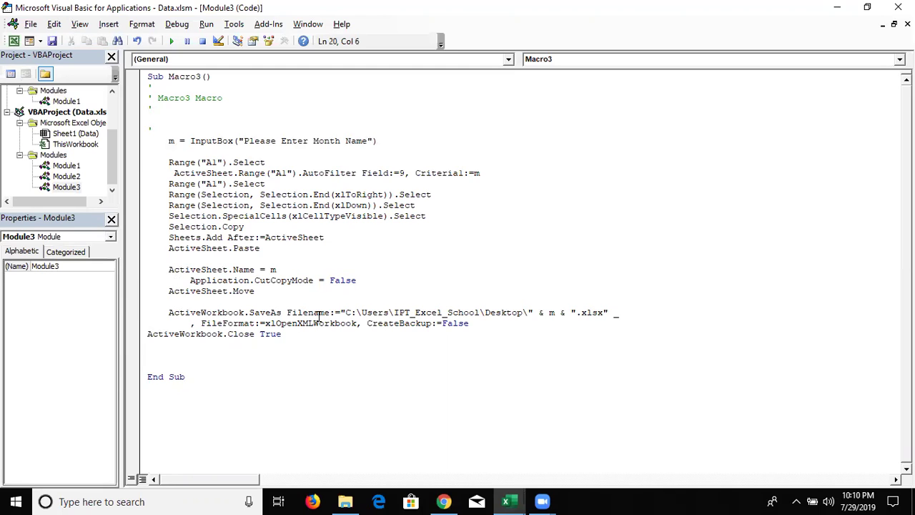
key("BackSpace")
key("Delete")
key("Delete")
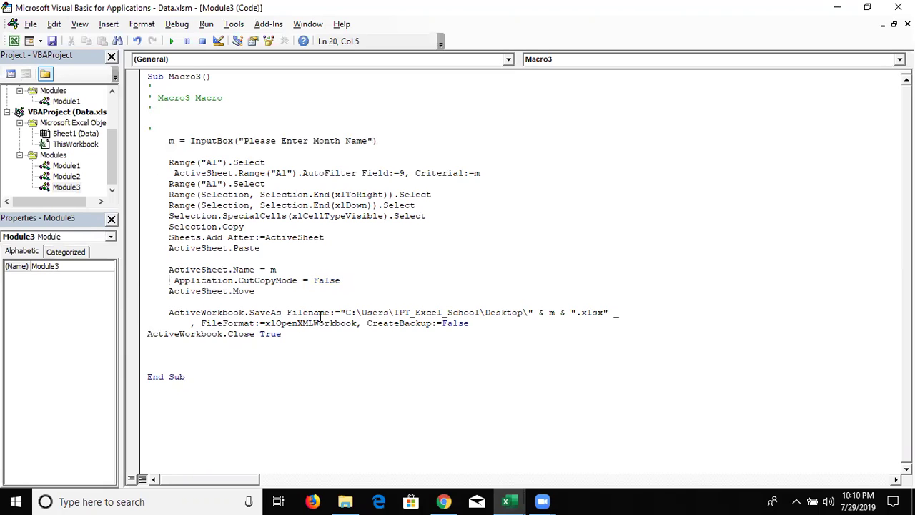
key("Delete")
key("Down")
key("Down")
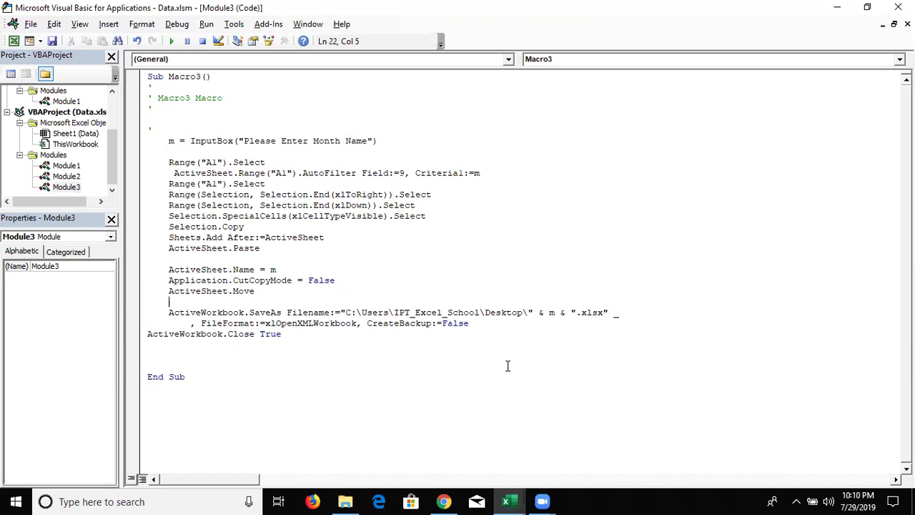
key("alt+F11")
Cancel closing the Data workbook, add Sheet3 and enter JUN in C1
key("alt+Tab")
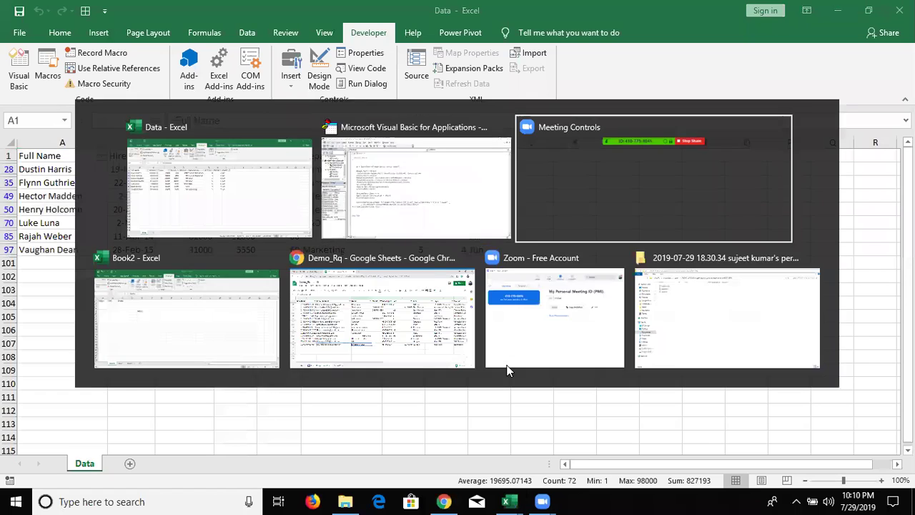
left_click(899, 10)
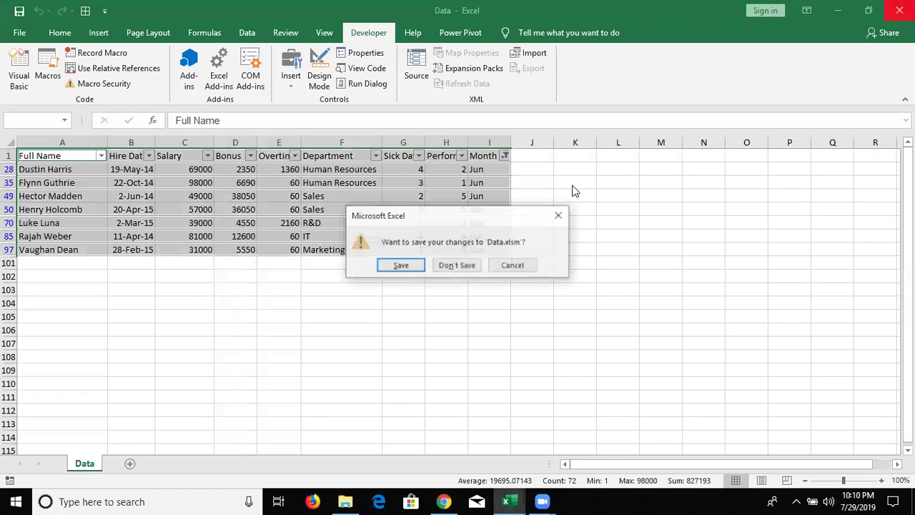
left_click(511, 270)
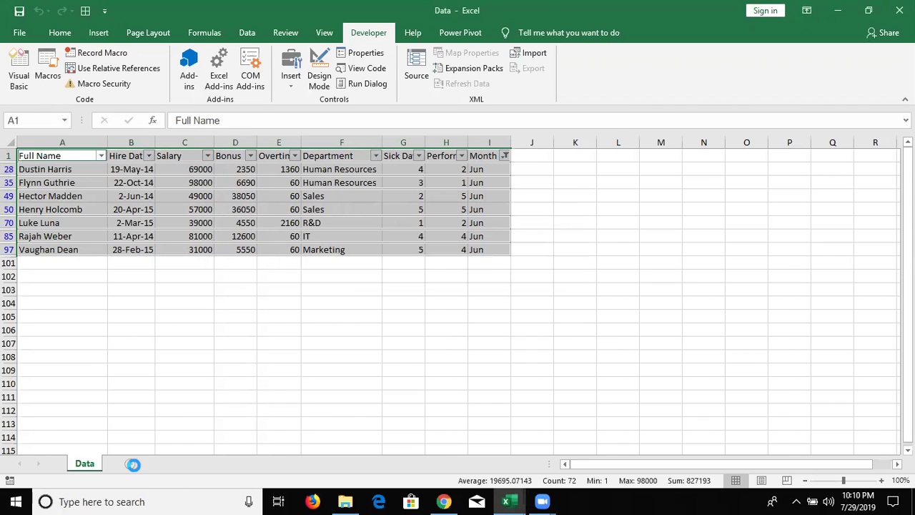
left_click(130, 463)
left_click(134, 159)
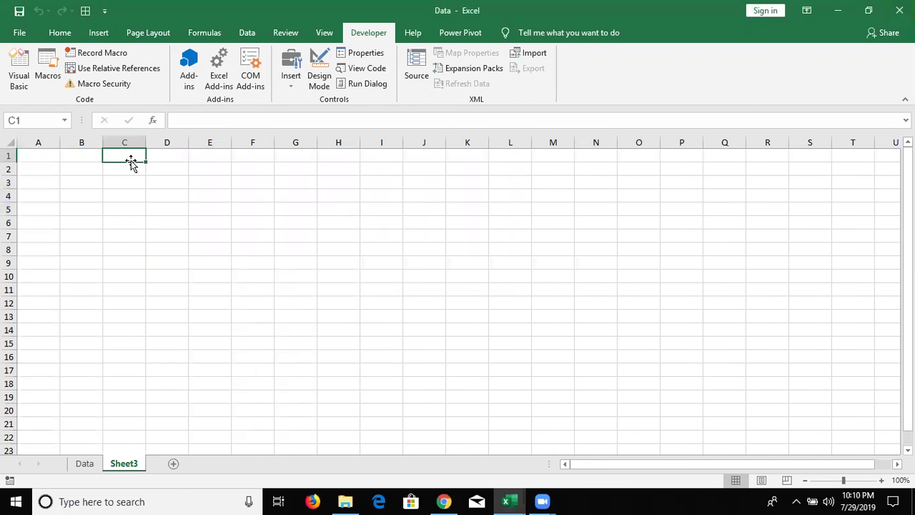
type("JUN")
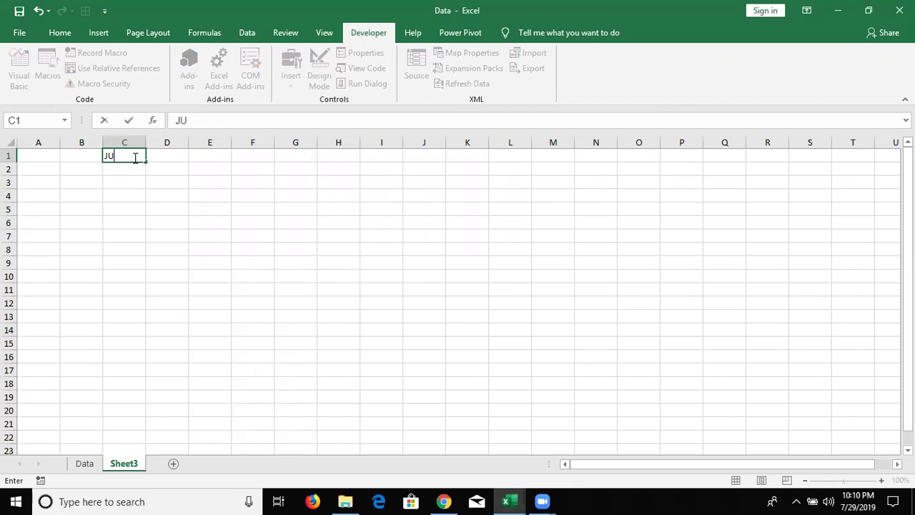
key("Return")
Enter a B2 formula joining the C:\\2019 folder path, C2 and ".xlsx"
key("Left")
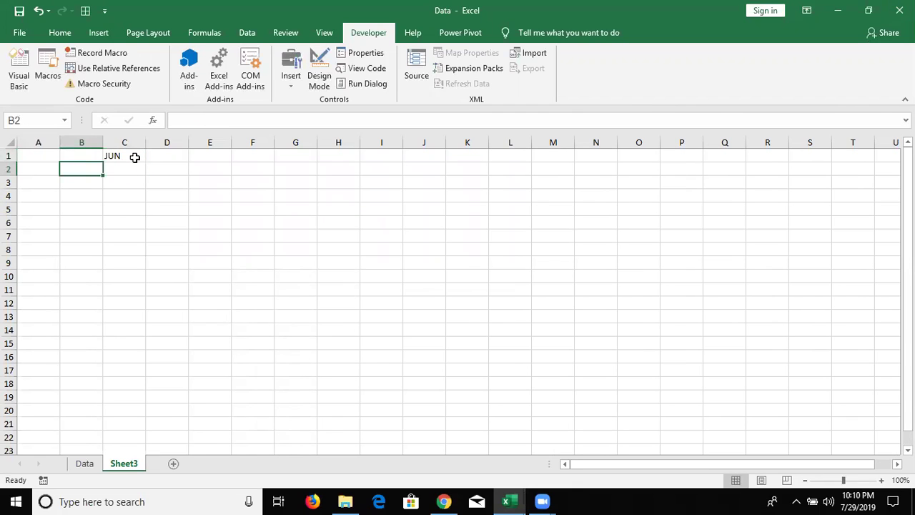
type("C:")
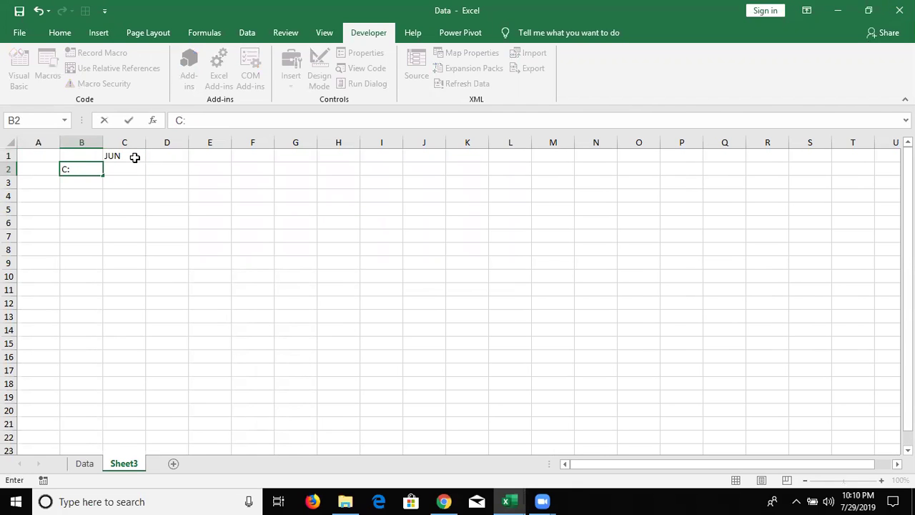
key("BackSpace")
key("BackSpace")
type("\"C\\\\")
key("BackSpace")
key("BackSpace")
type("\\\\")
type("2019/")
key("BackSpace")
type("\\\"")
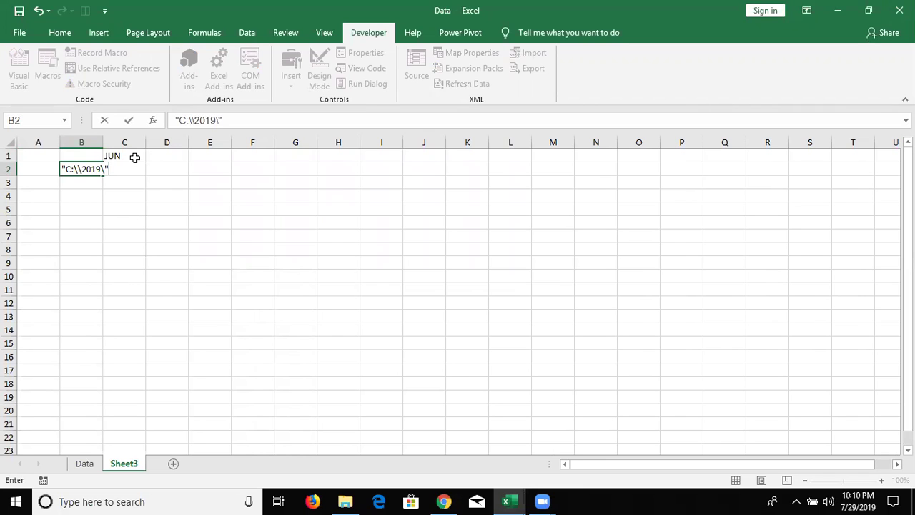
type("^")
type("c,")
key("BackSpace")
key("BackSpace")
key("BackSpace")
type("&")
type("c2&\"")
type(".xlsx\"")
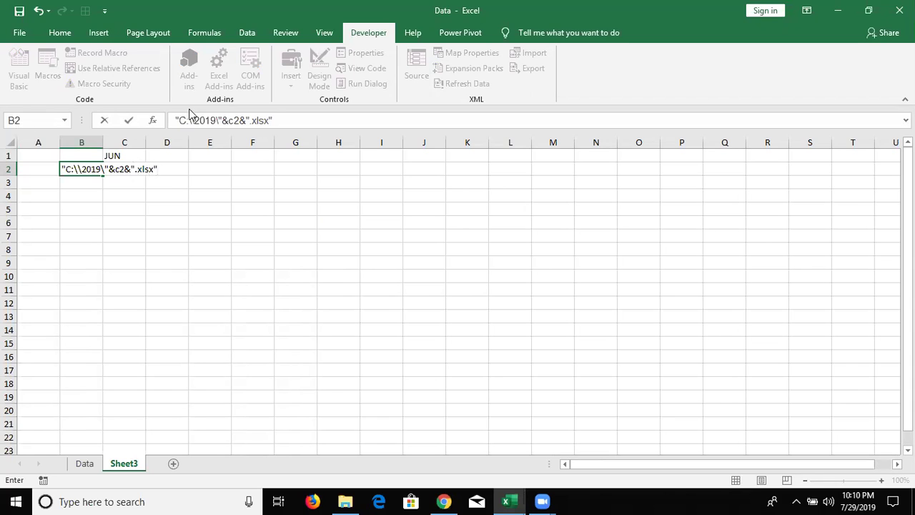
left_click(175, 120)
type("=")
key("Return")
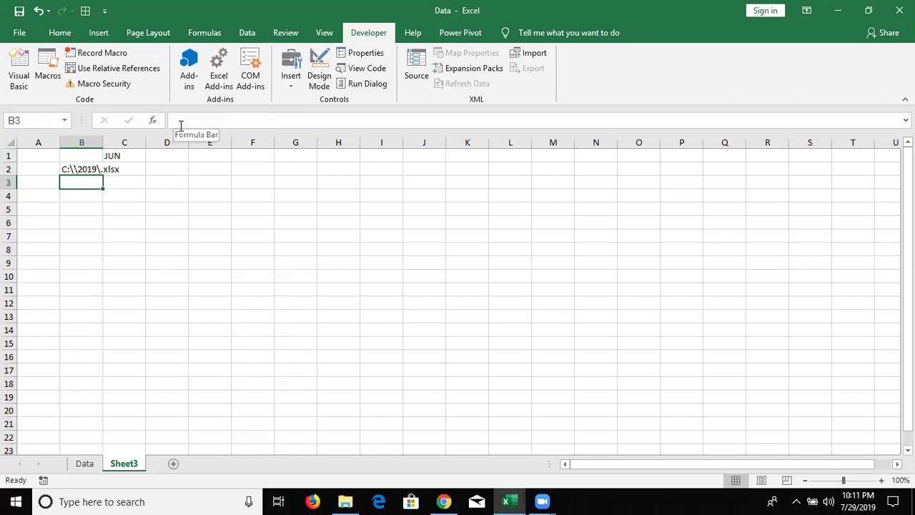
Change the B2 formula's cell reference from C2 to C1
key("Up")
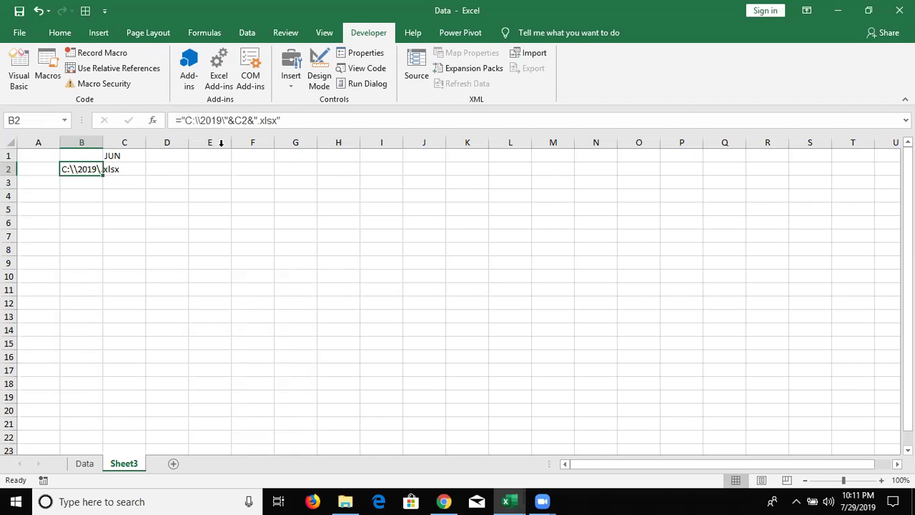
left_click(242, 120)
key("BackSpace")
type("1")
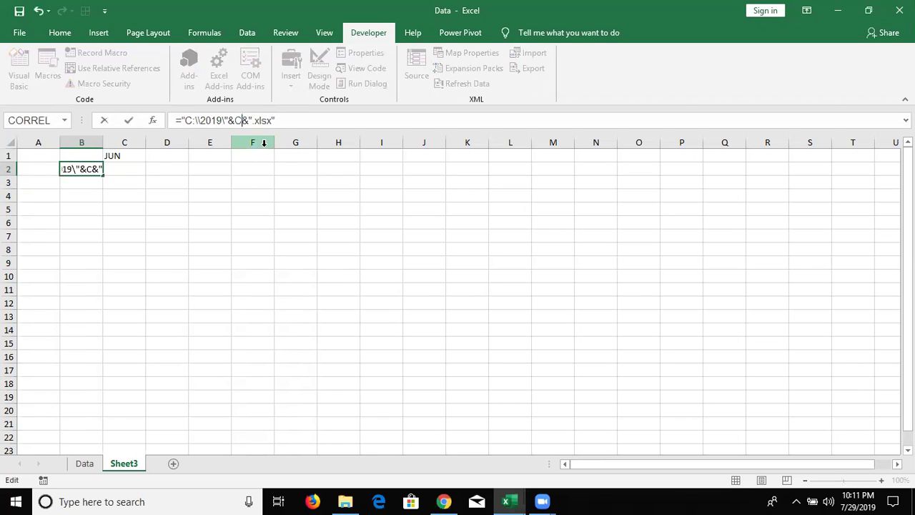
key("Return")
key("Up")
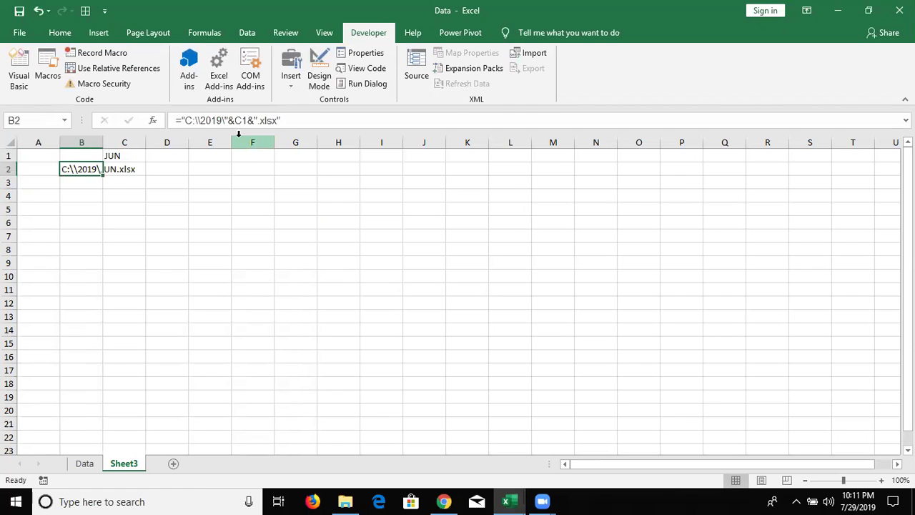
Remove the & and quotes around C1 so B2 shows C:\\2019\C1.xlsx
left_click(228, 121)
key("Delete")
key("BackSpace")
key("Right")
key("Right")
key("Delete")
key("Delete")
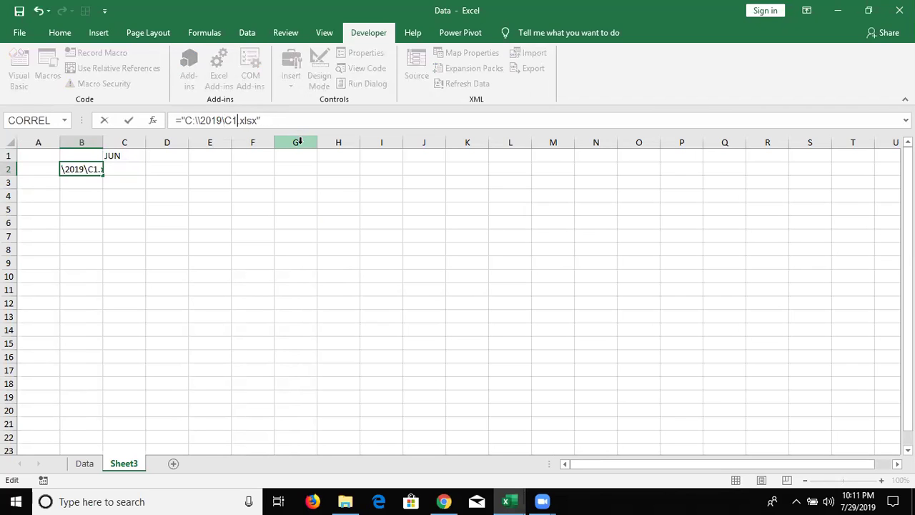
key("Return")
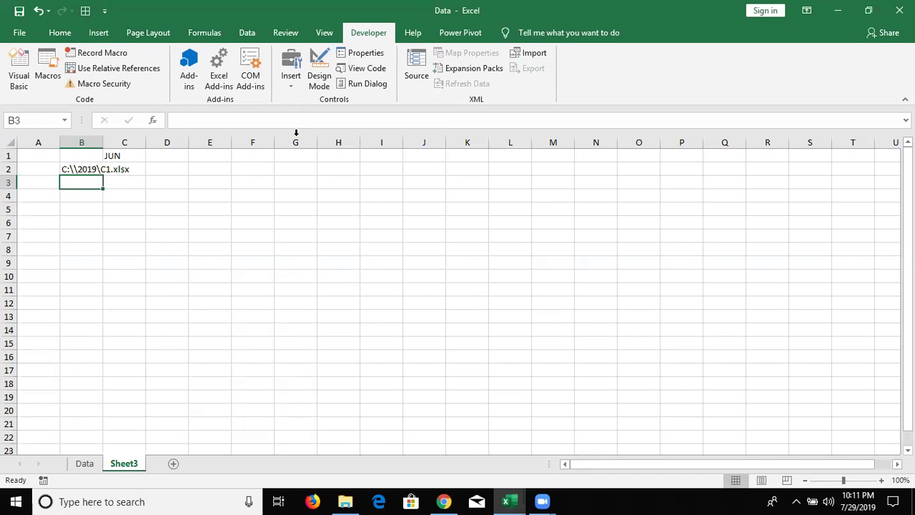
key("alt+Tab")
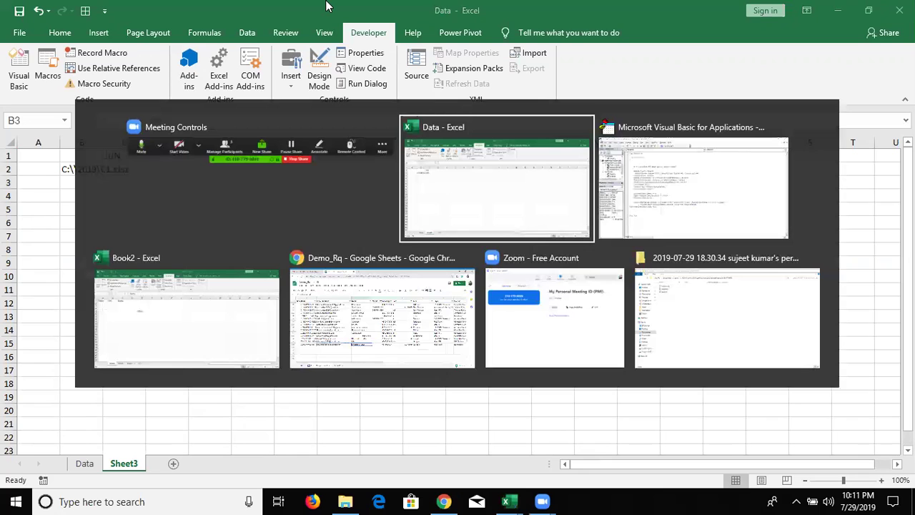
Back in the VBA editor, review Macro3's SaveAs line: desktop path and '& m &' file name
key("alt+Tab")
double_click(171, 141)
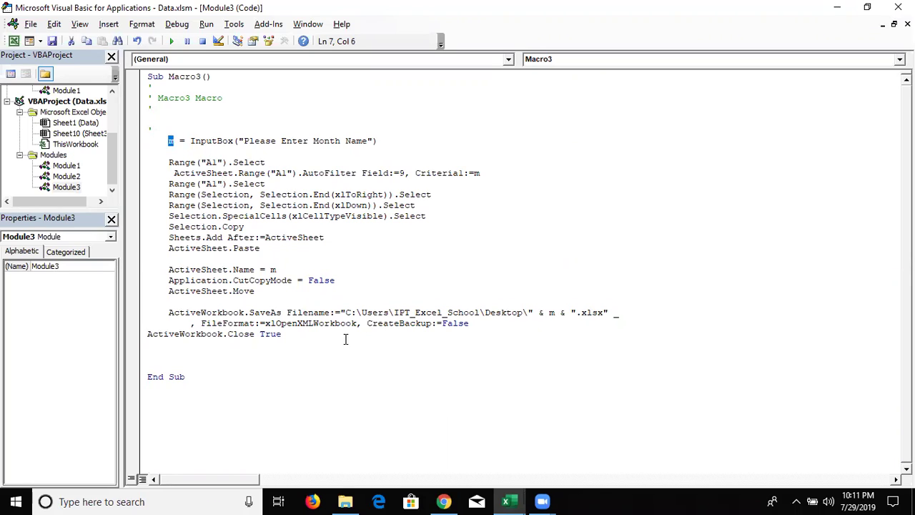
left_click_drag(341, 312, 408, 300)
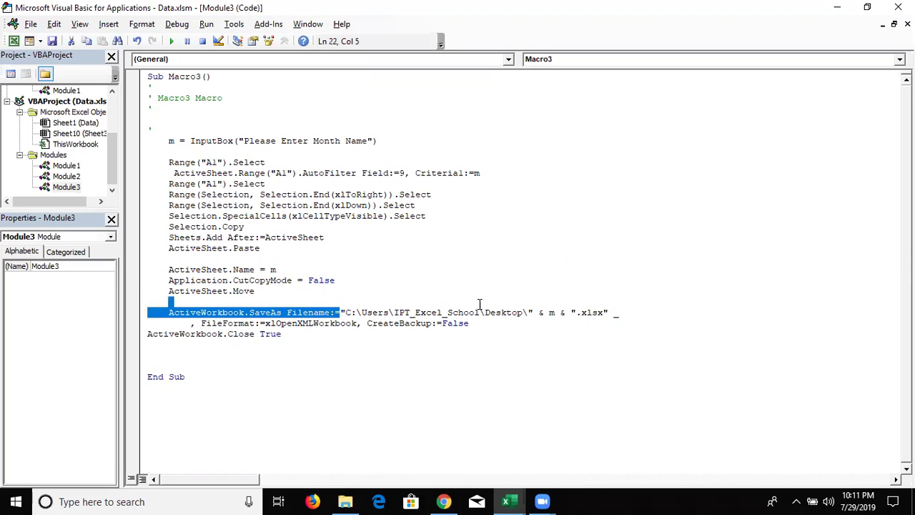
left_click_drag(340, 312, 598, 312)
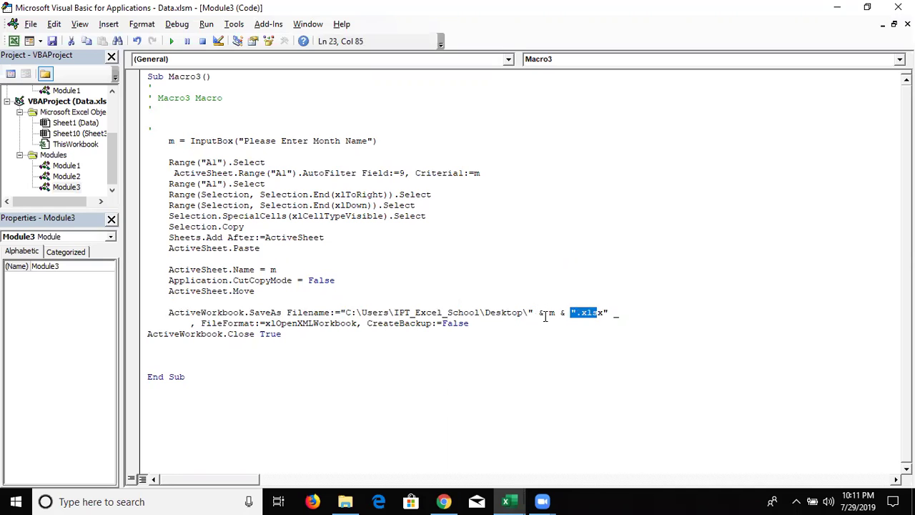
left_click_drag(537, 313, 565, 312)
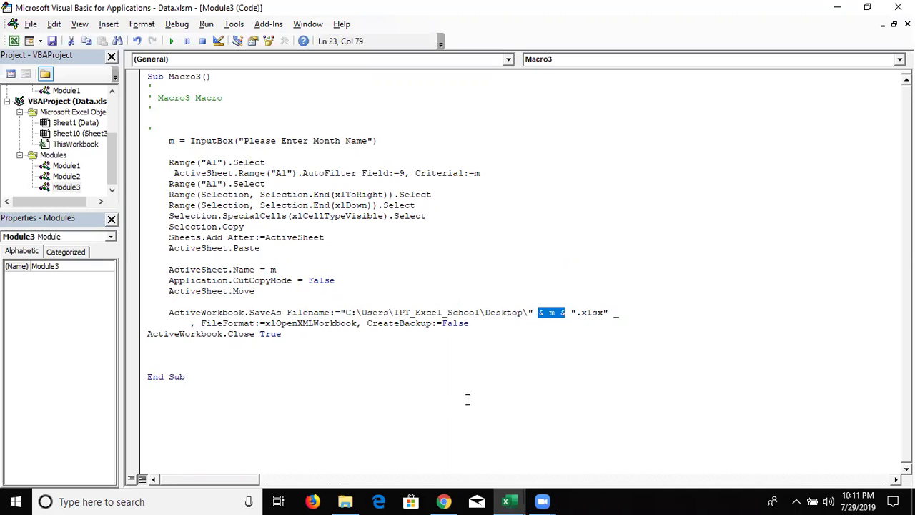
Try wrapping m in quotes, then delete them so the file name keeps m unquoted
double_click(553, 313)
type("\"m\"")
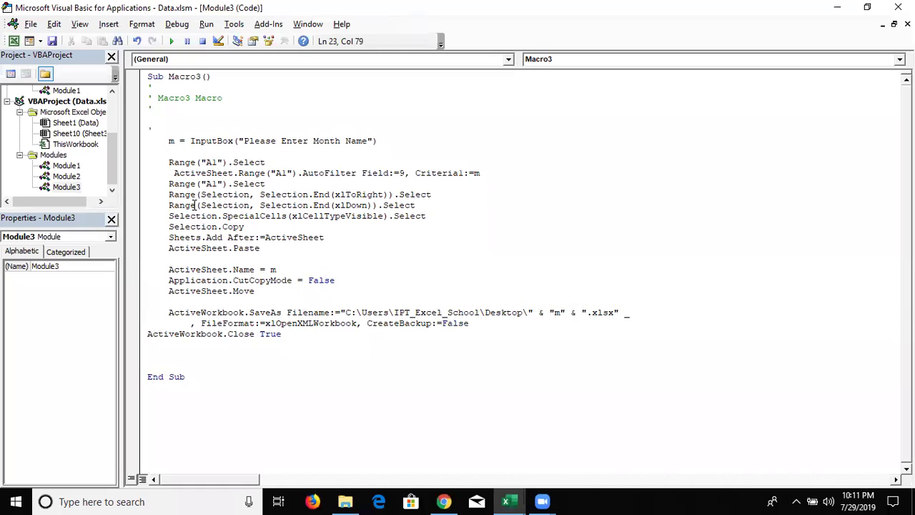
key("BackSpace")
key("Left")
key("BackSpace")
left_click(236, 367)
Minimise all windows with Win+D to reveal the desktop and its Jun workbook file
key("super+d")
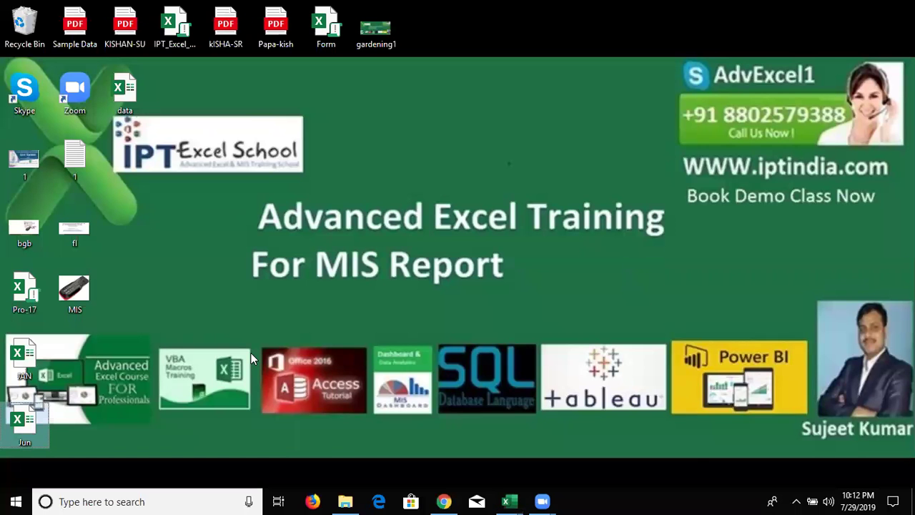